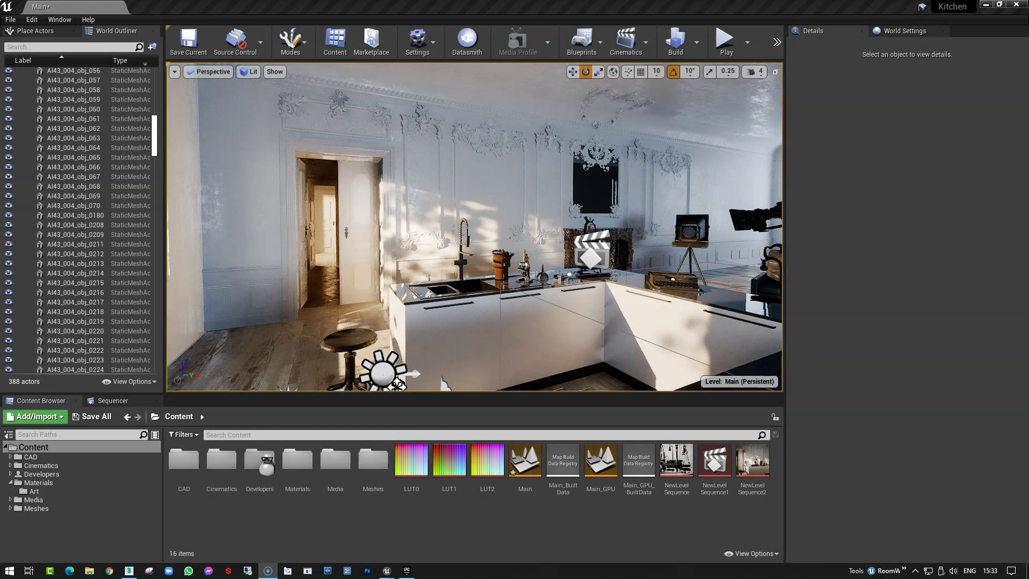
Step: Rotate the Perspective view left across the kitchen until the left-wall window shows
left_click_drag(1, 37, 87, 65)
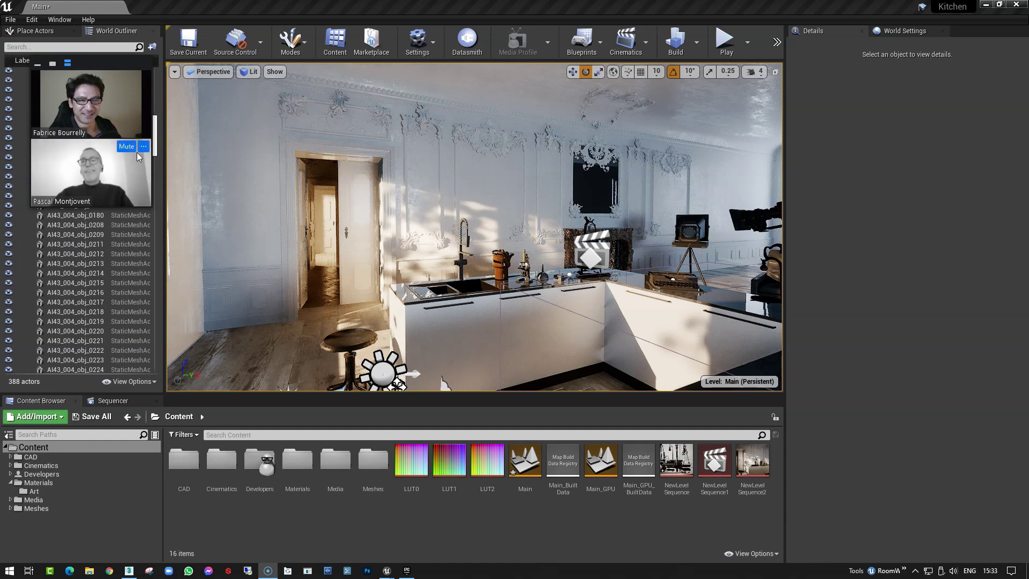
left_click_drag(117, 59, 114, 155)
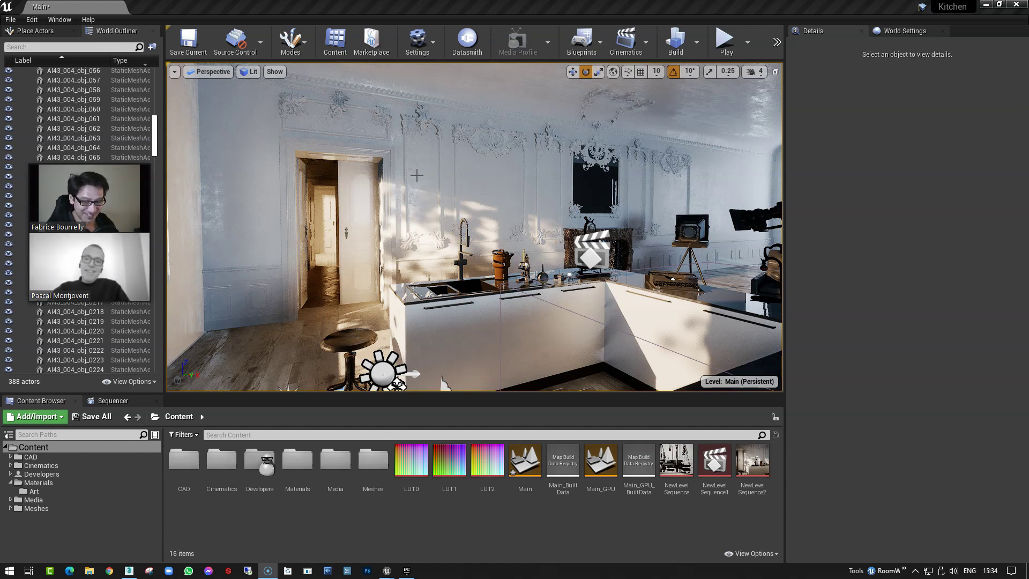
right_click_drag(415, 193, 382, 197)
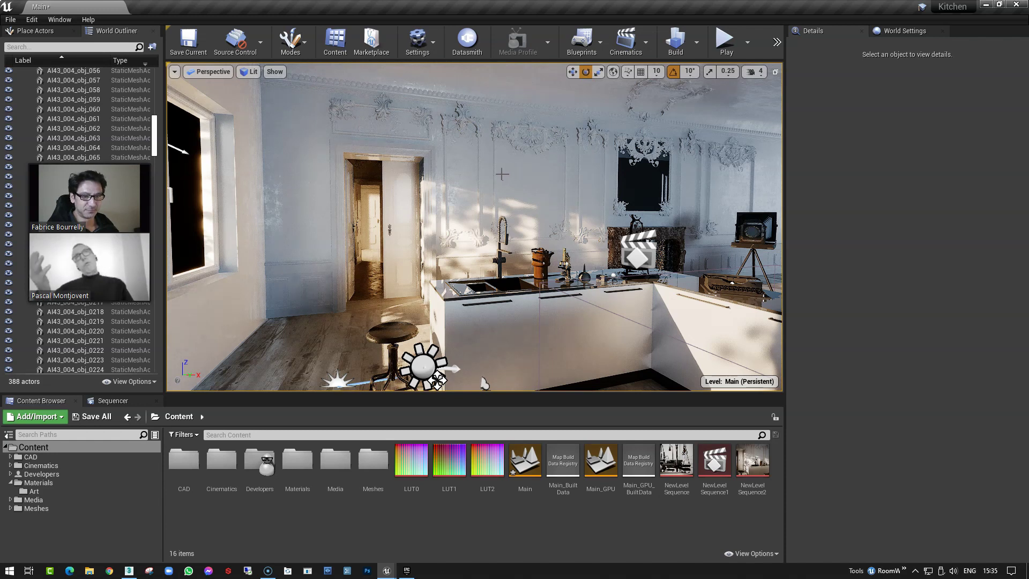
Step: Turn toward the sink island and lower the viewport camera speed to 2
right_click_drag(474, 227, 496, 240)
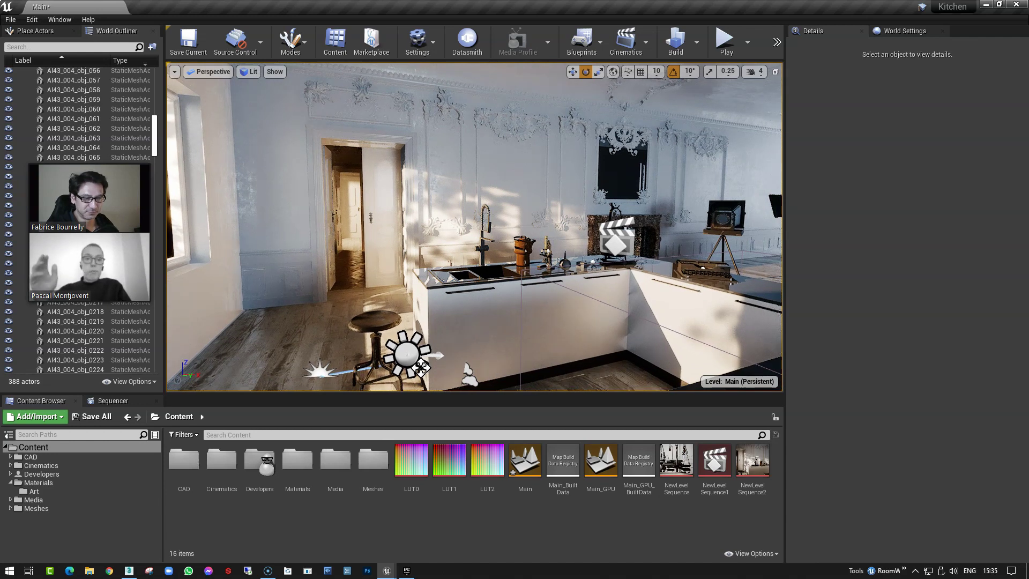
key("a")
key("d")
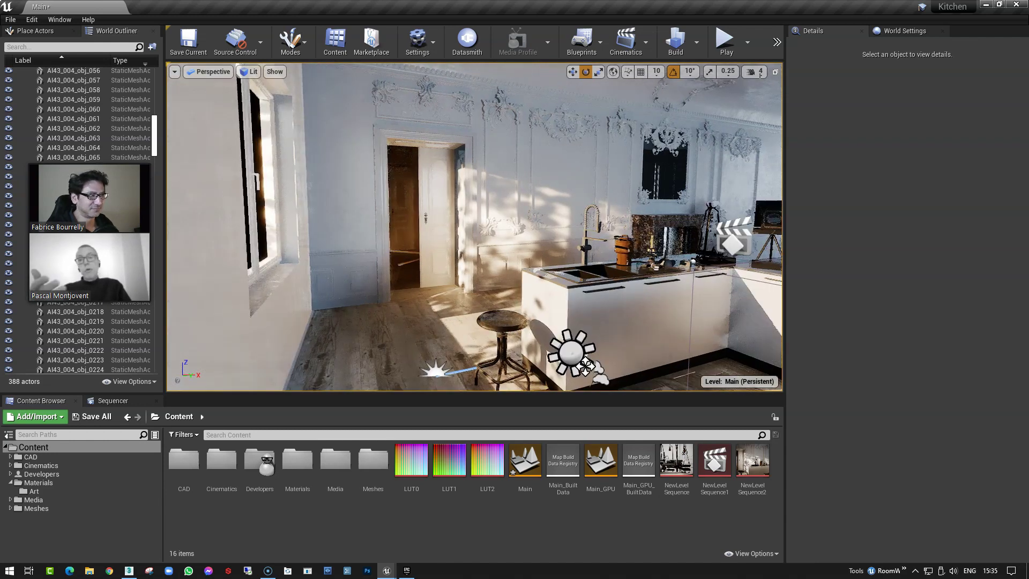
left_click(763, 71)
left_click(767, 99)
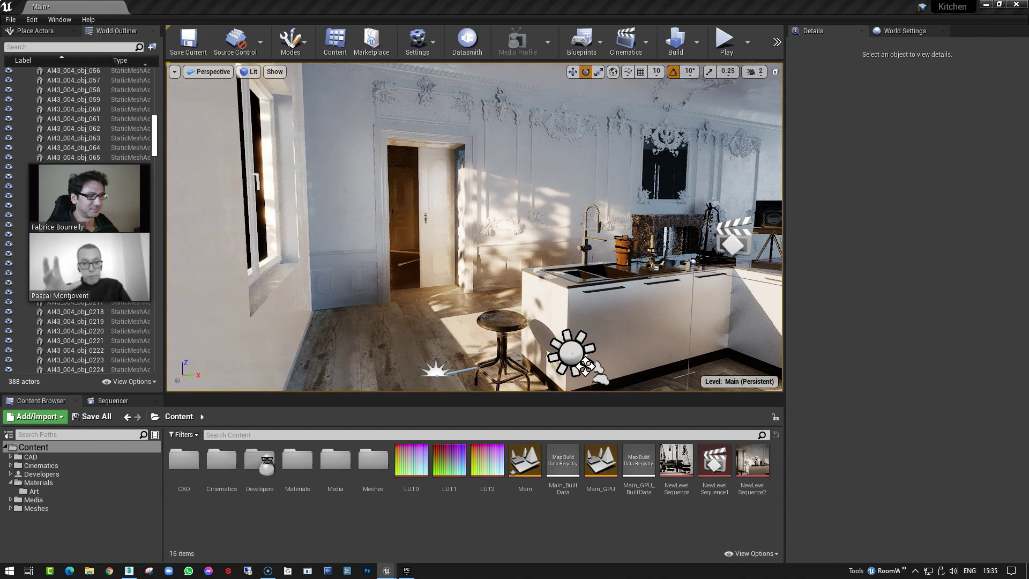
Step: Fly in close to the sink and faucet and right-click the counter mesh AI43_004_obj_0180
key("d")
key("w")
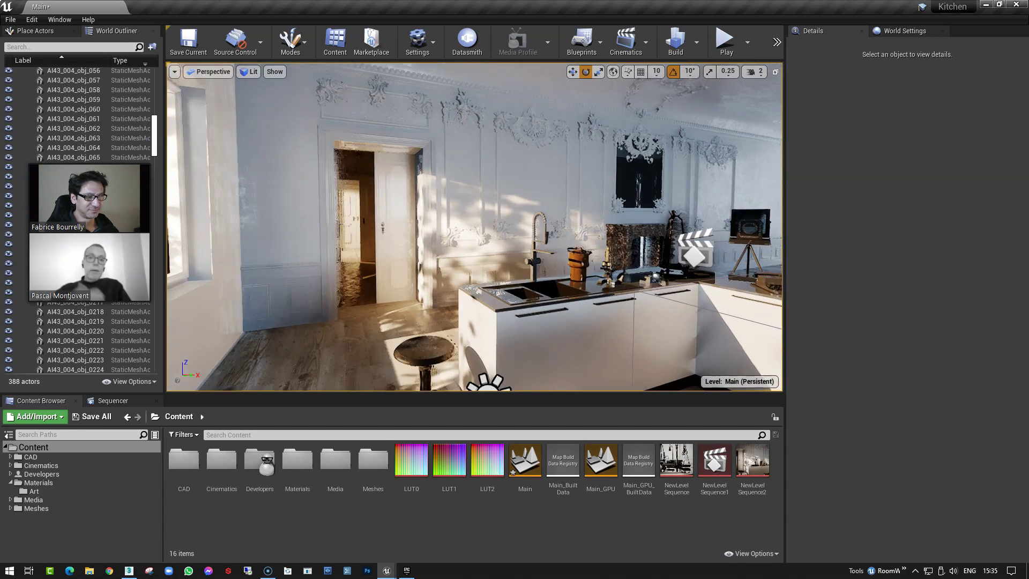
key("w")
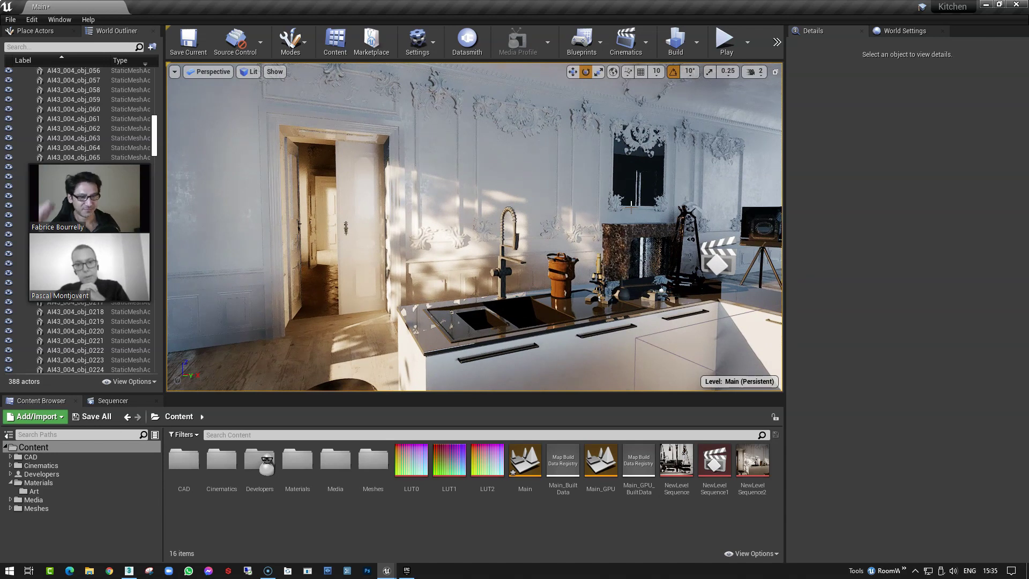
right_click_drag(588, 250, 584, 251)
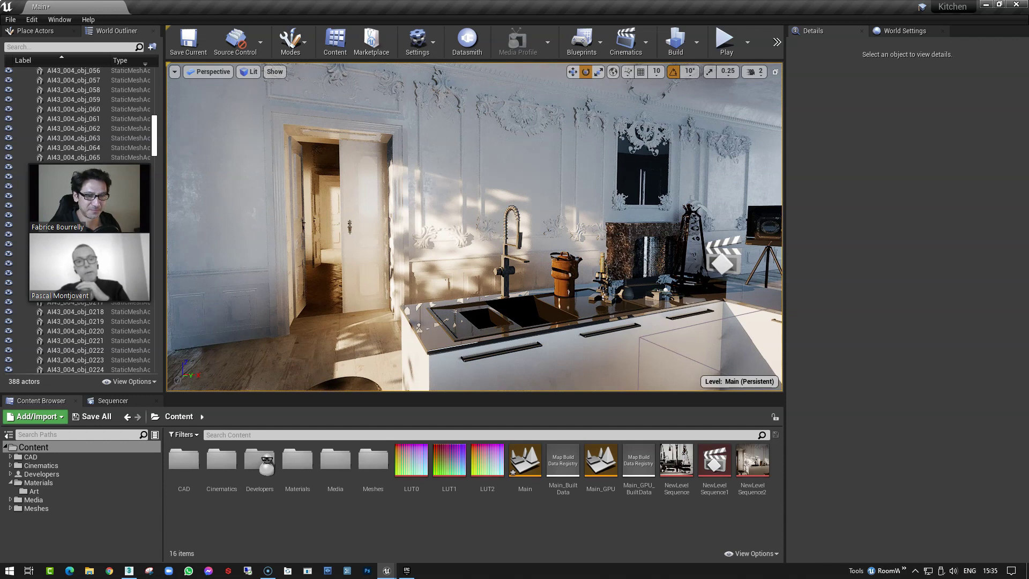
right_click(586, 250)
key("Escape")
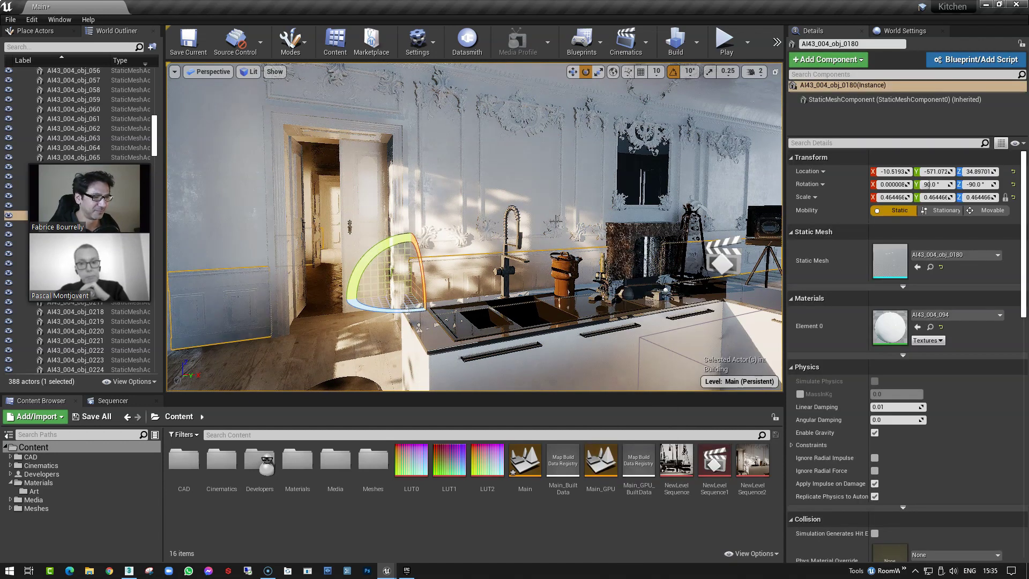
right_click_drag(595, 207, 612, 191)
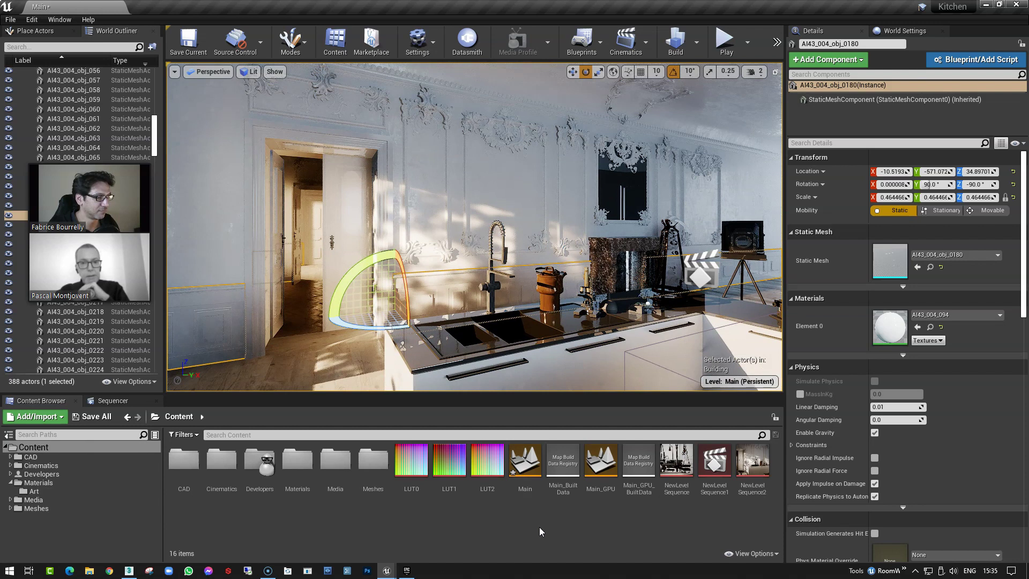
double_click(603, 460)
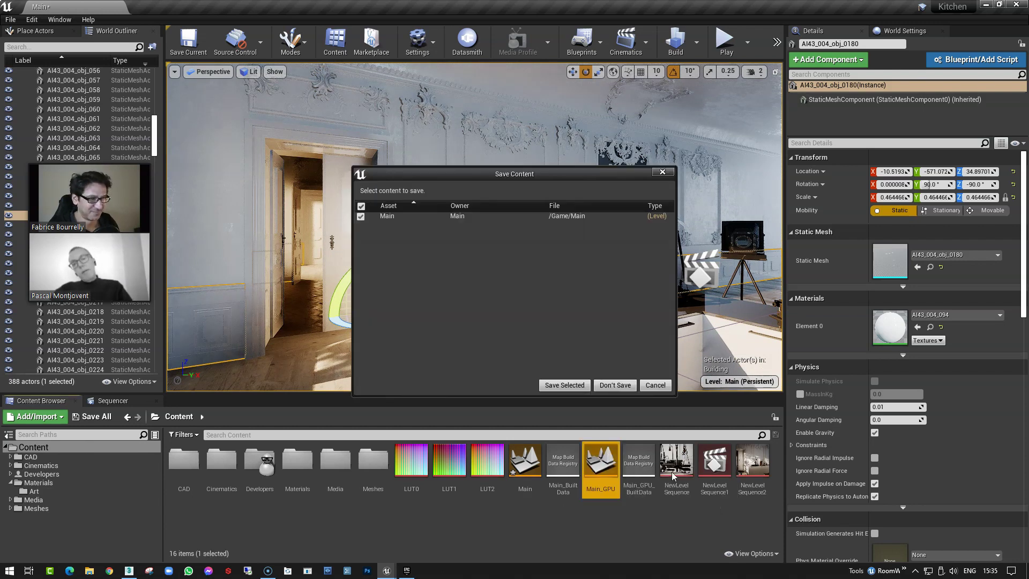
left_click(650, 385)
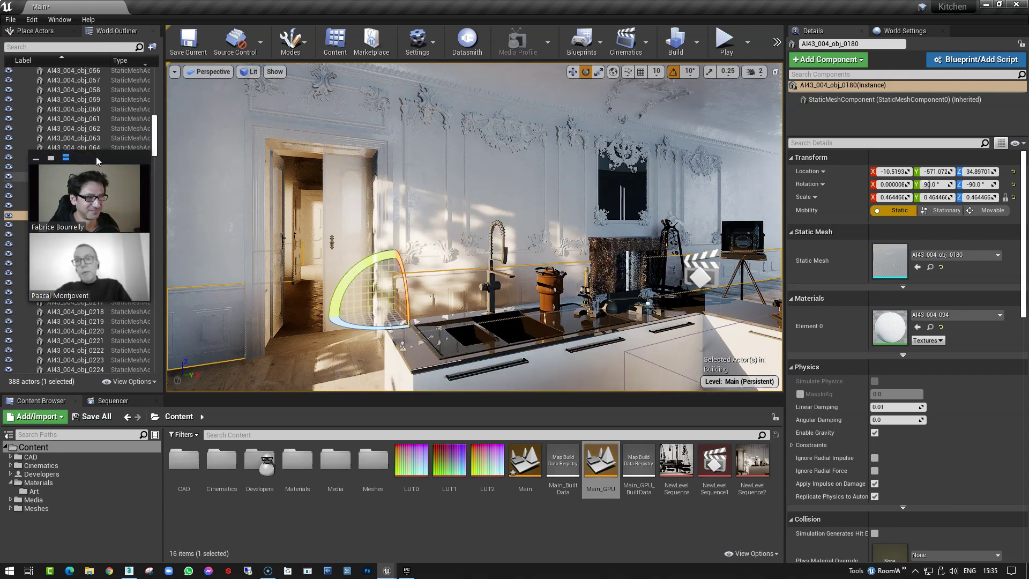
left_click_drag(96, 172, 74, 418)
Step: Collapse the Building folder and hide the Rect Lights folder, leaving the kitchen dark
left_click_drag(155, 152, 154, 98)
left_click(24, 245)
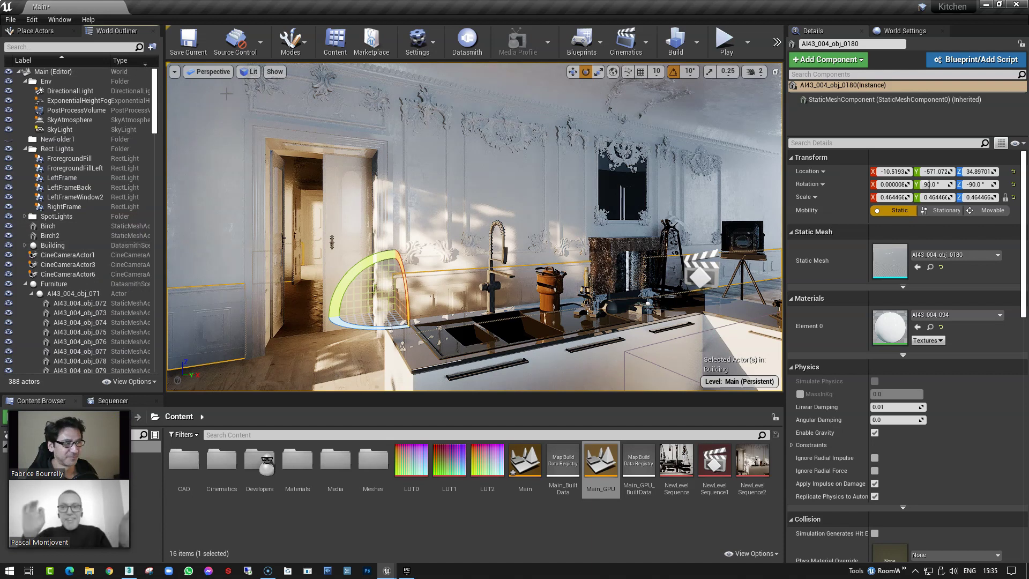
left_click(9, 149)
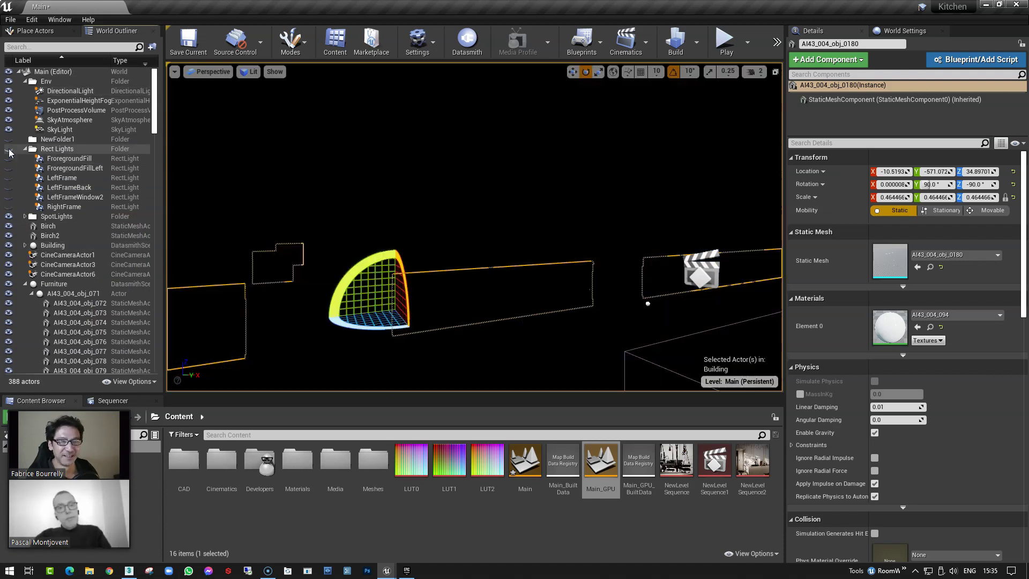
left_click(9, 151)
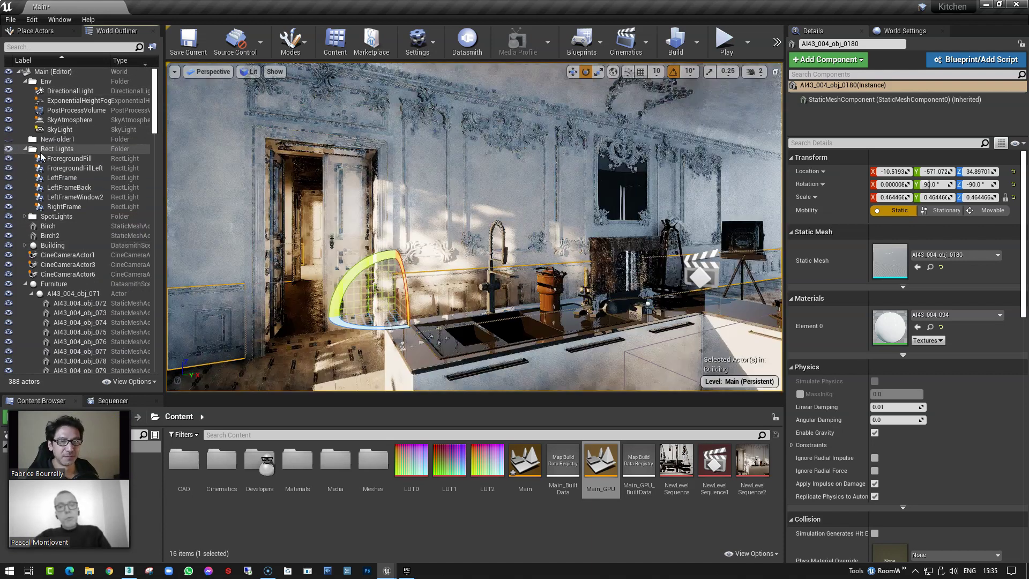
right_click_drag(514, 189, 493, 189)
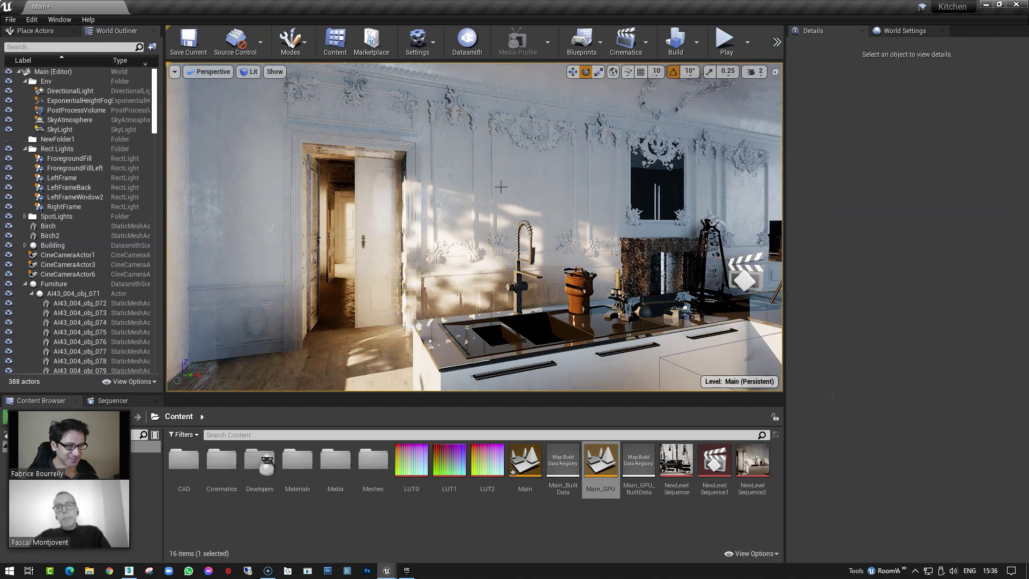
key("Escape")
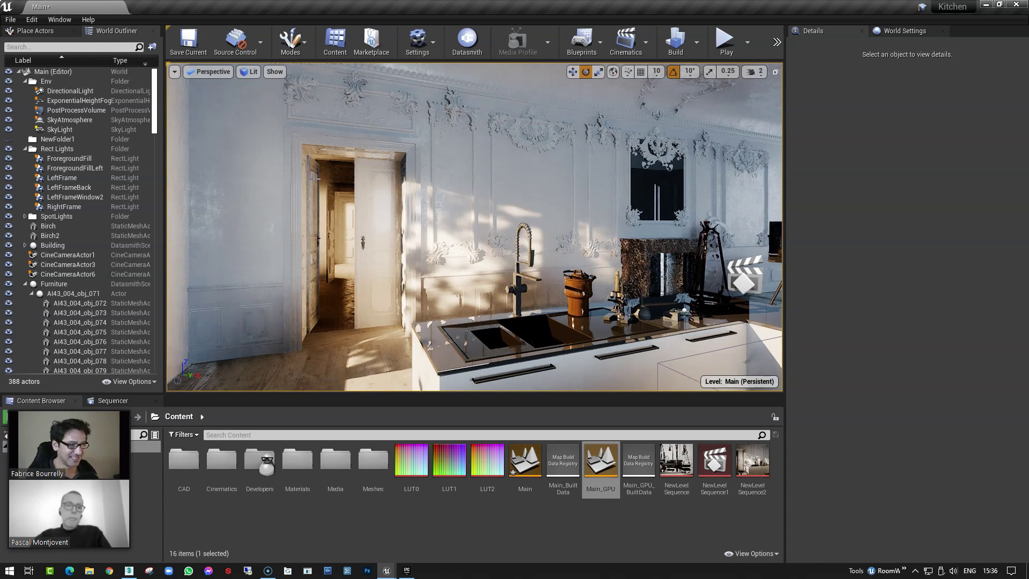
left_click(9, 150)
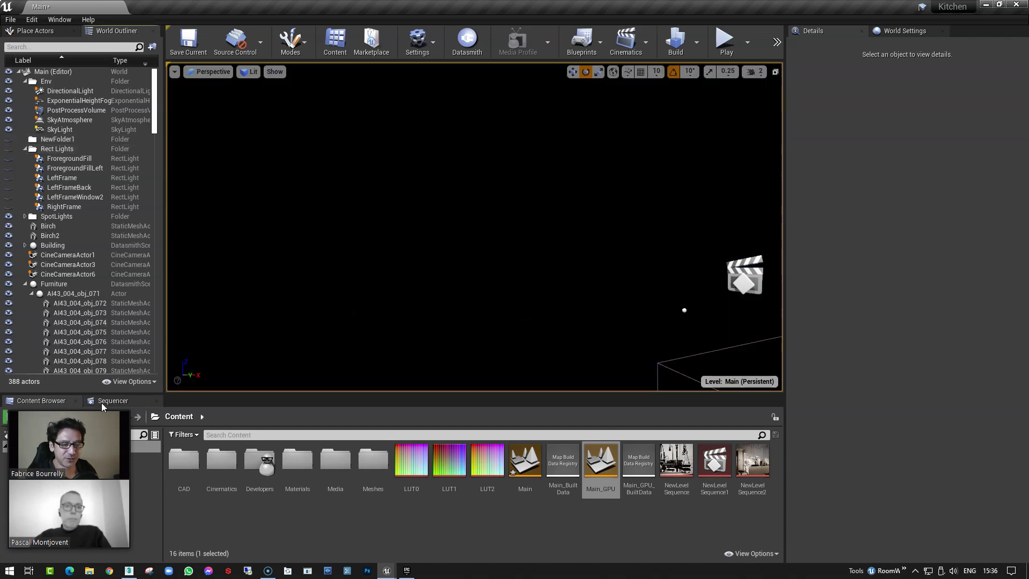
Step: Make the 10 lux Movable DirectionalLight affect the scene and focus the view on it
mouse_move(92, 410)
left_click_drag(92, 401, 95, 364)
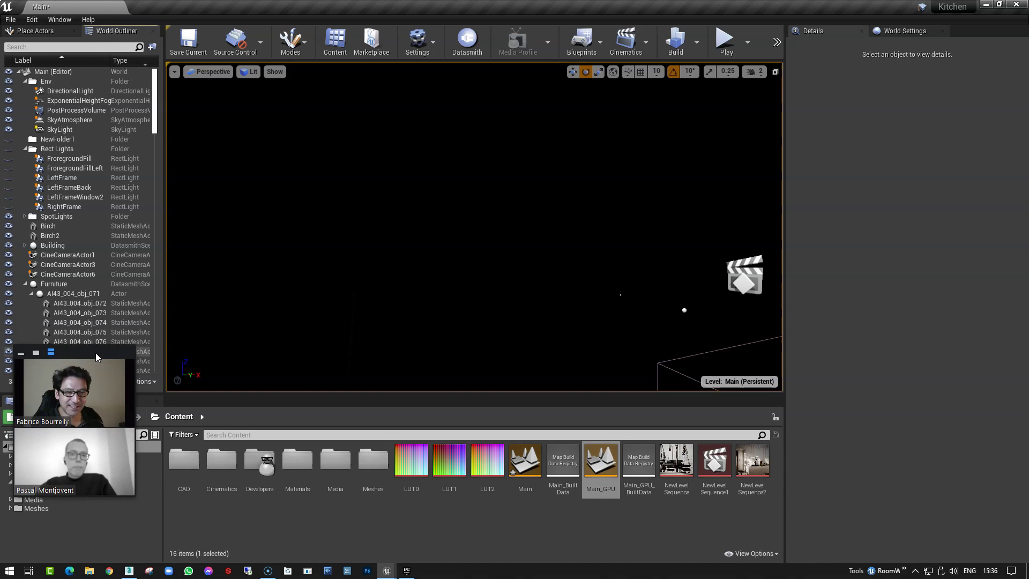
left_click(65, 130)
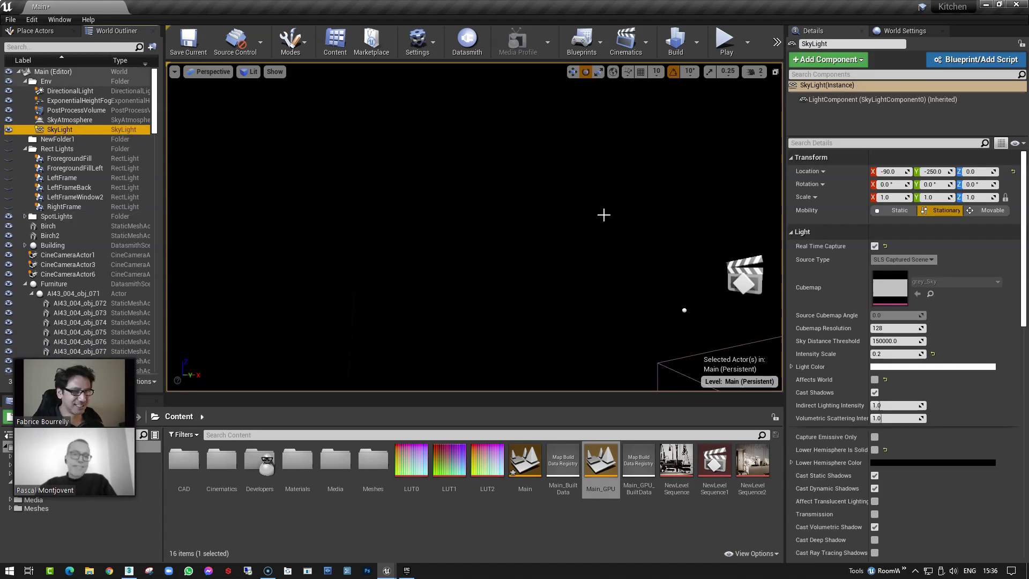
left_click(73, 93)
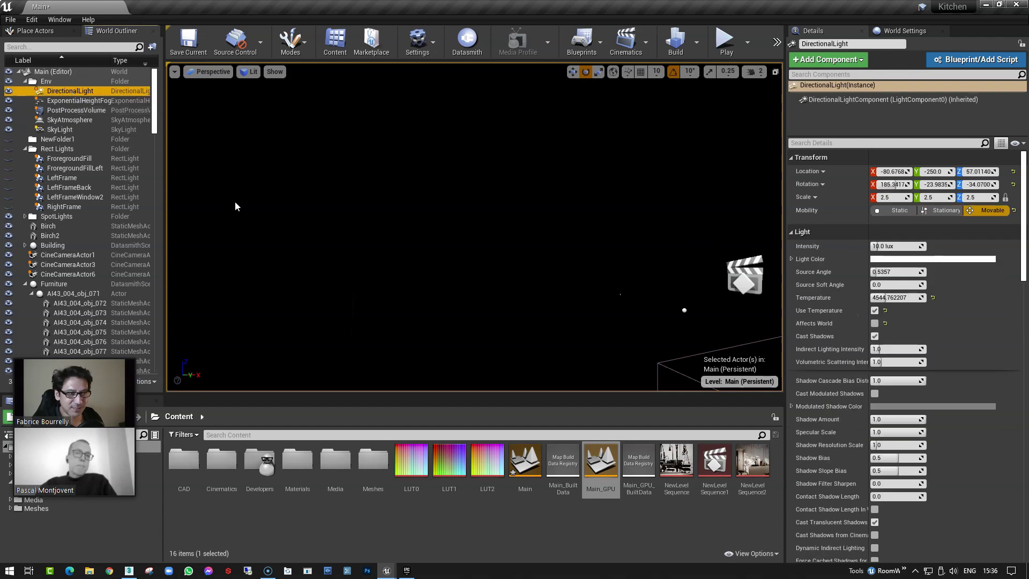
left_click(874, 323)
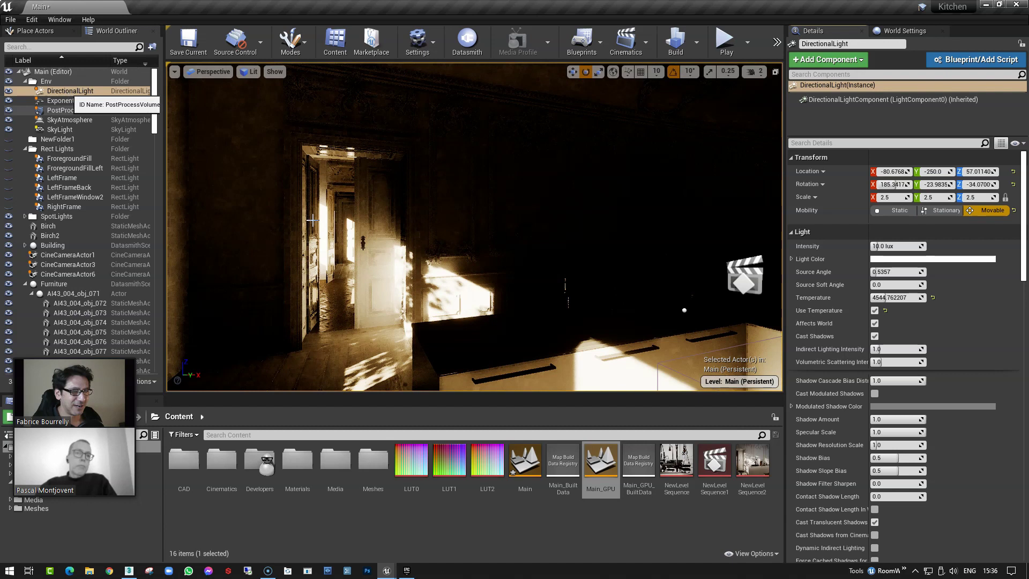
double_click(70, 92)
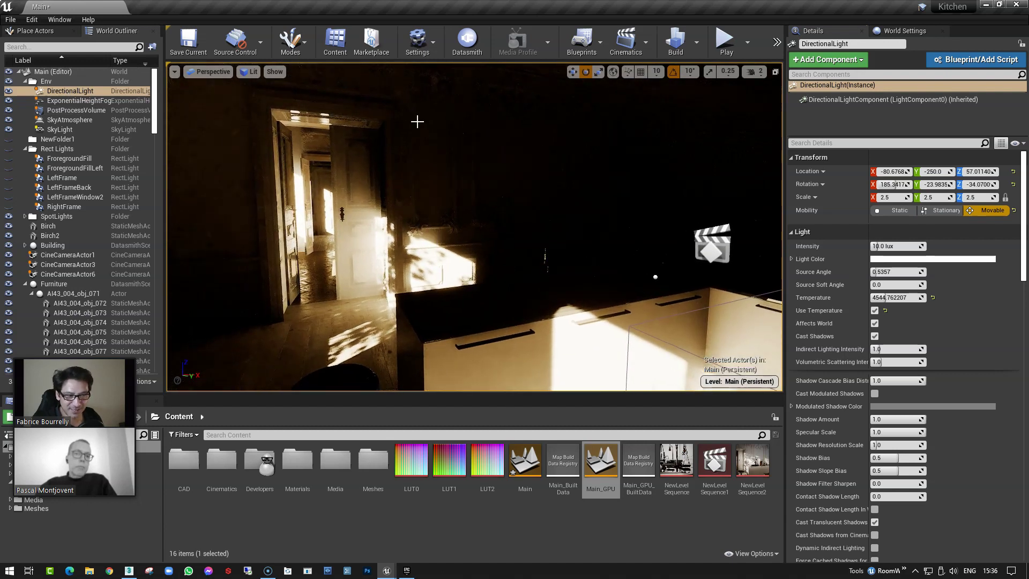
Step: Orbit toward the window wall and sunlit counter, then back the view away
right_click_drag(450, 160, 415, 120)
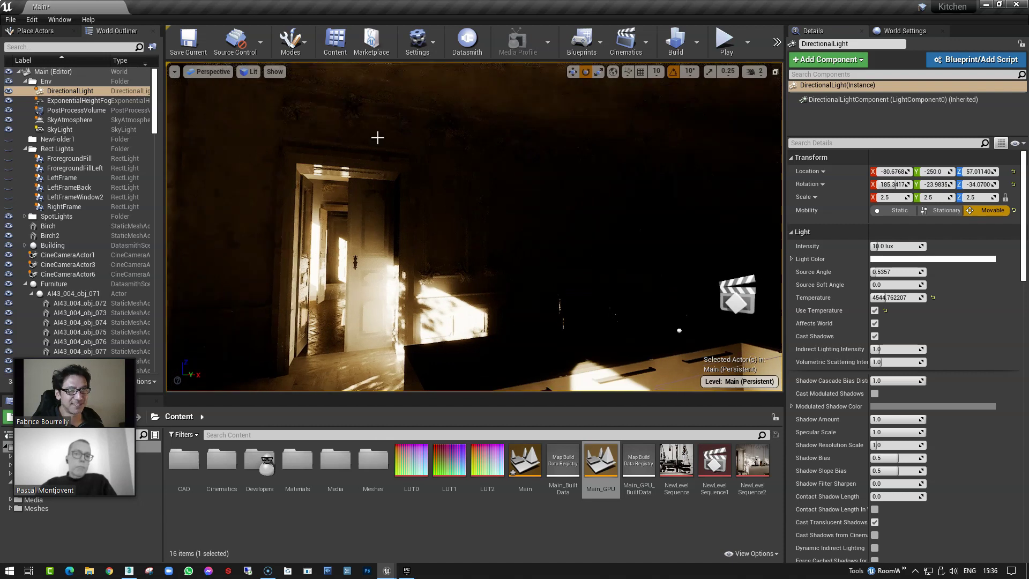
right_click_drag(461, 196, 478, 202)
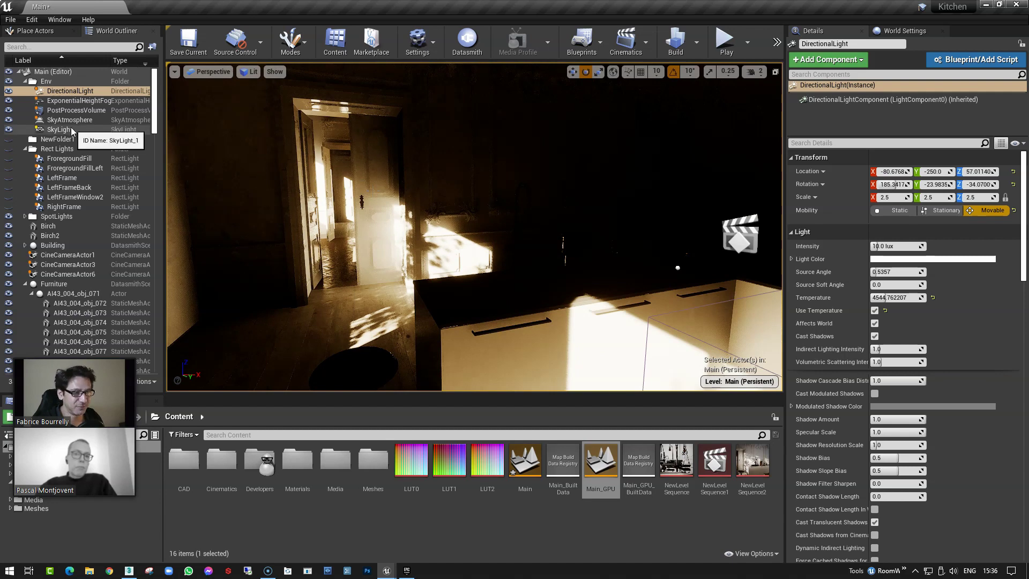
right_click_drag(399, 178, 351, 161)
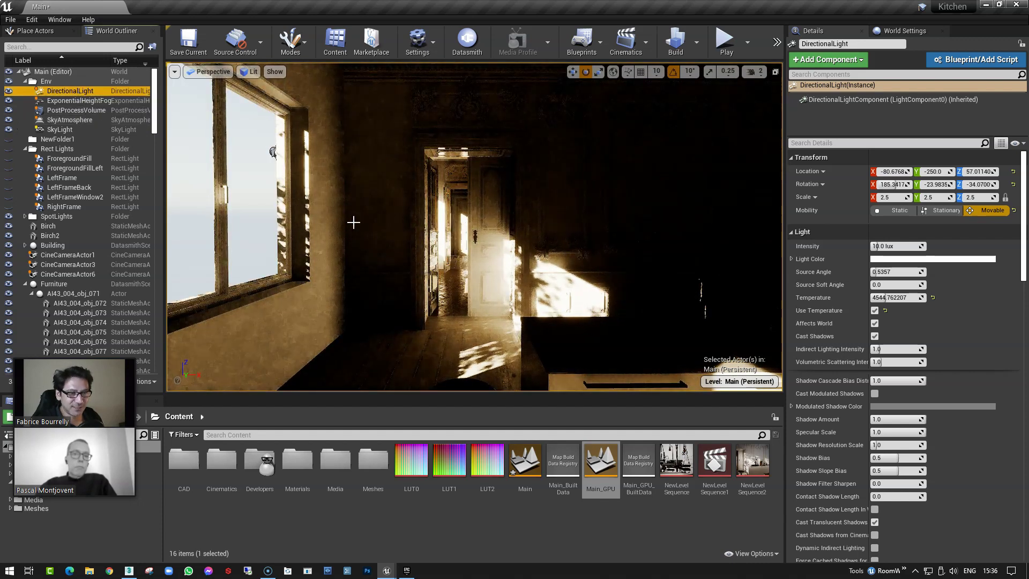
right_click_drag(346, 224, 410, 248)
key("s")
right_click_drag(474, 227, 473, 228)
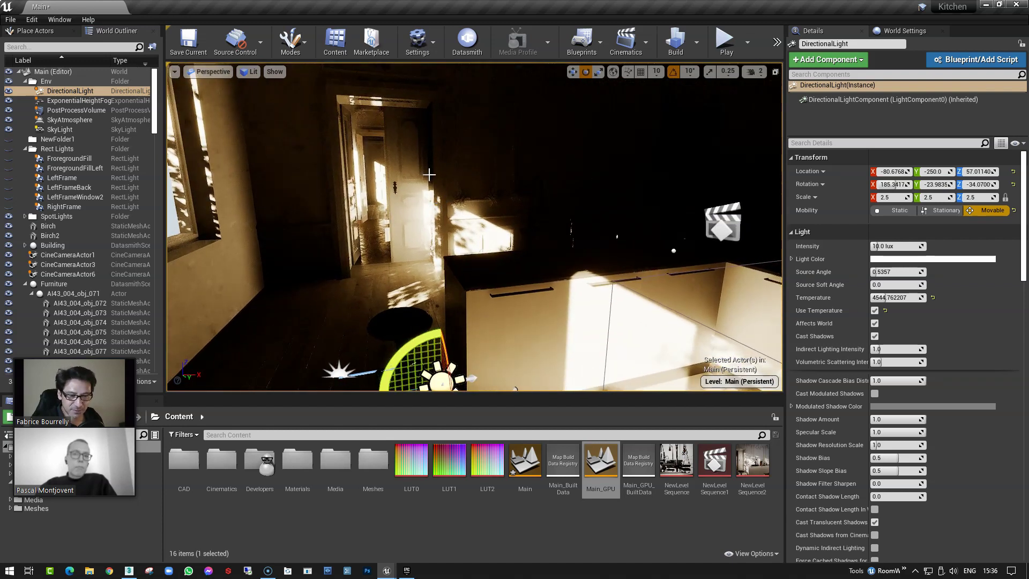
Step: Enable Affects World on the SkyLight and orbit to check the soft ambient fill
left_click(59, 130)
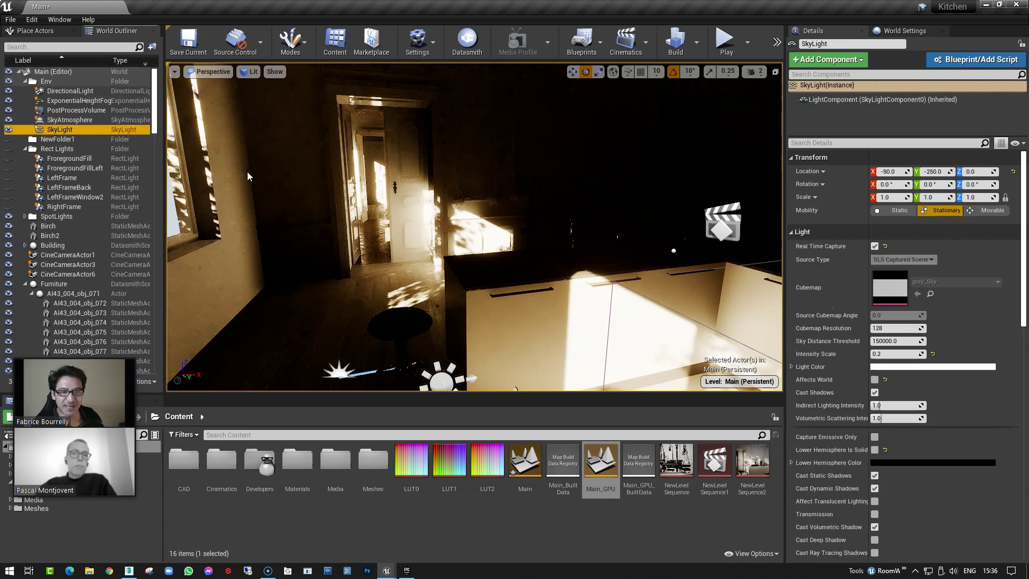
right_click_drag(549, 232, 570, 217)
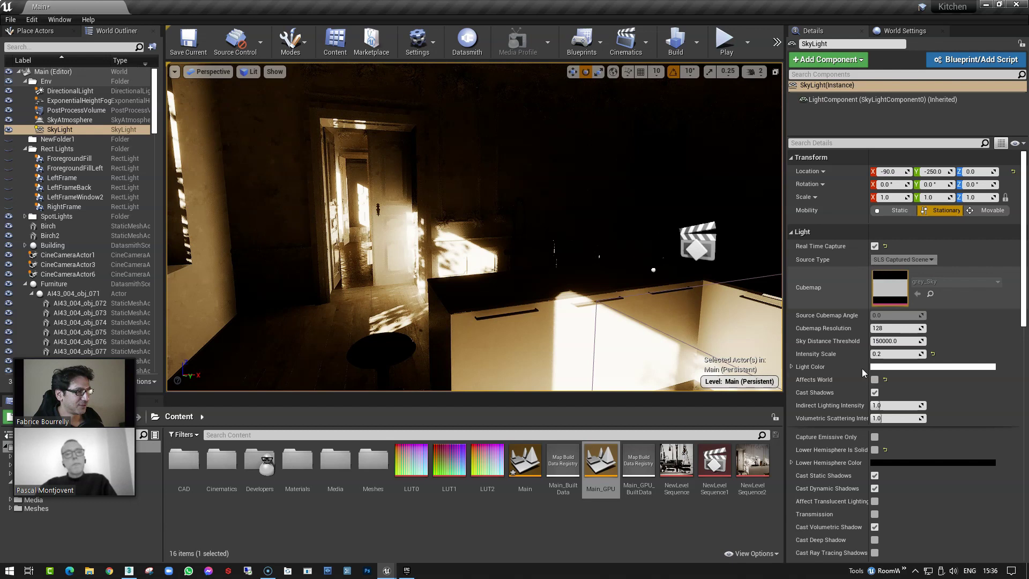
left_click(874, 380)
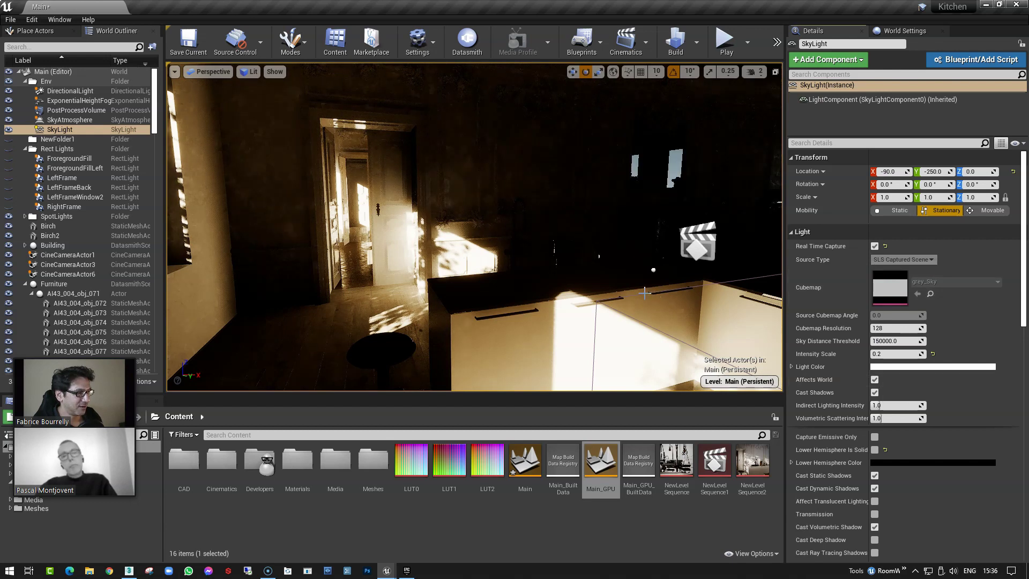
right_click_drag(632, 286, 628, 272)
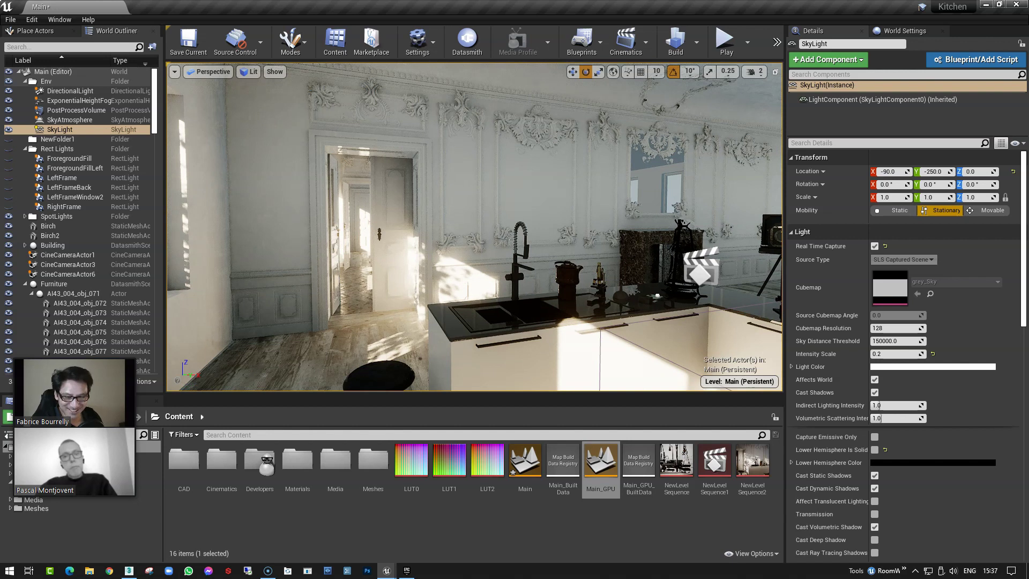
right_click_drag(628, 273, 634, 280)
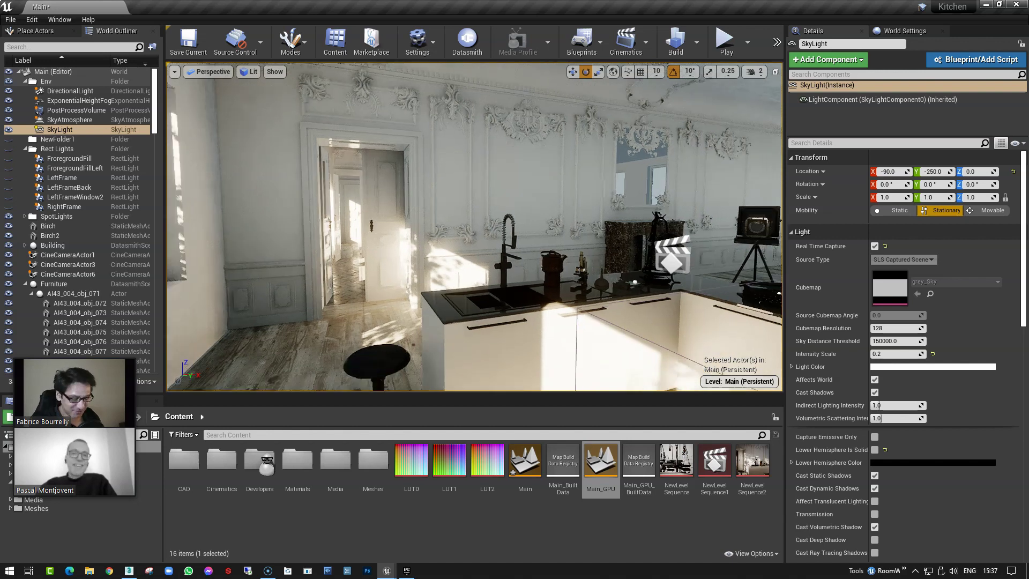
Step: Turn off the SkyLight's Real Time Capture and enter an Intensity Scale of 1
left_click(989, 210)
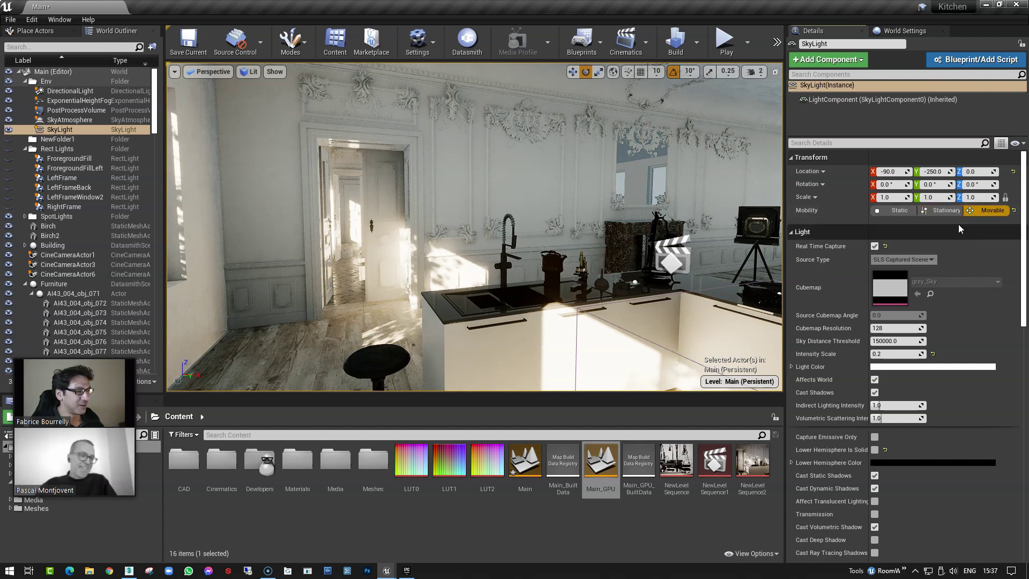
left_click(948, 210)
left_click(875, 247)
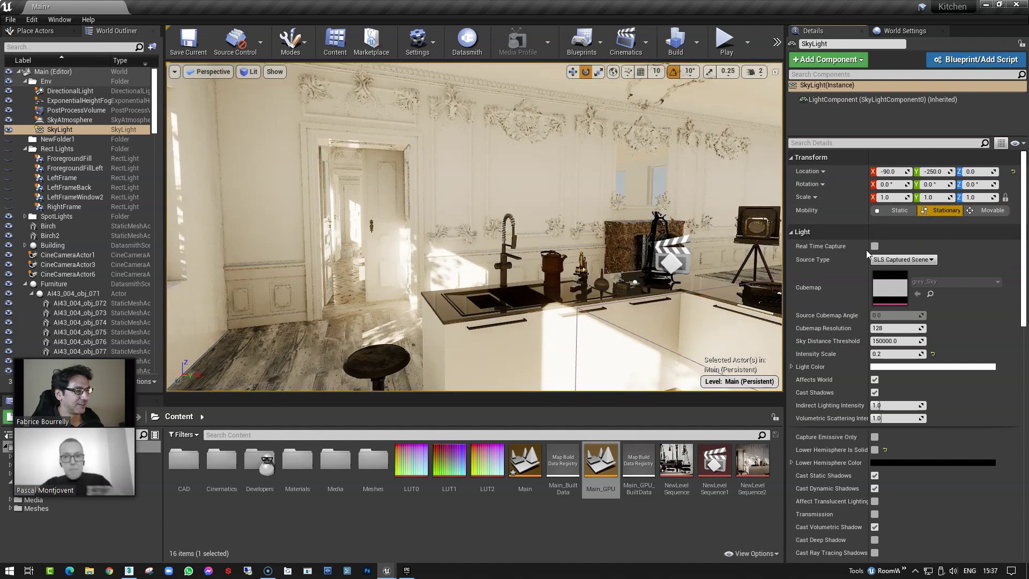
right_click_drag(706, 263, 717, 267)
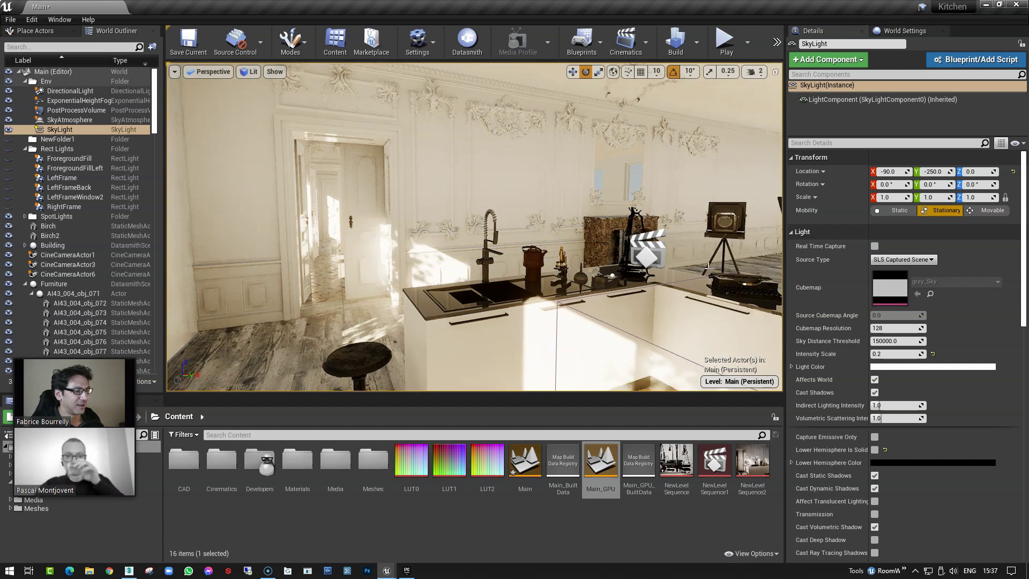
left_click(894, 354)
type("1")
Step: Try the Specified Cubemap source type and drag Intensity Scale down to 0.2
right_click_drag(347, 195, 339, 185)
scroll(523, 252, "down", 4)
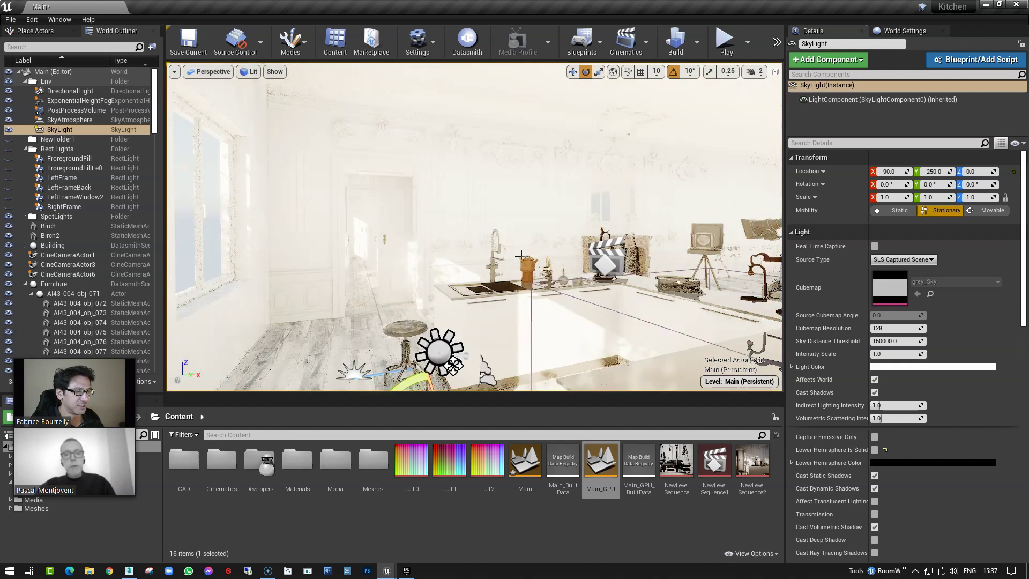
scroll(523, 252, "down", 1)
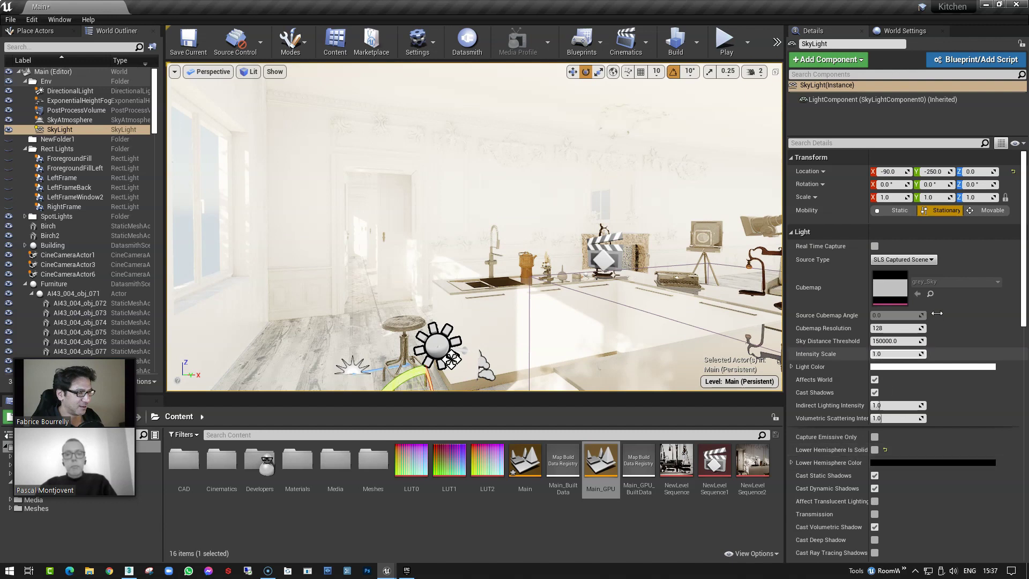
left_click(984, 212)
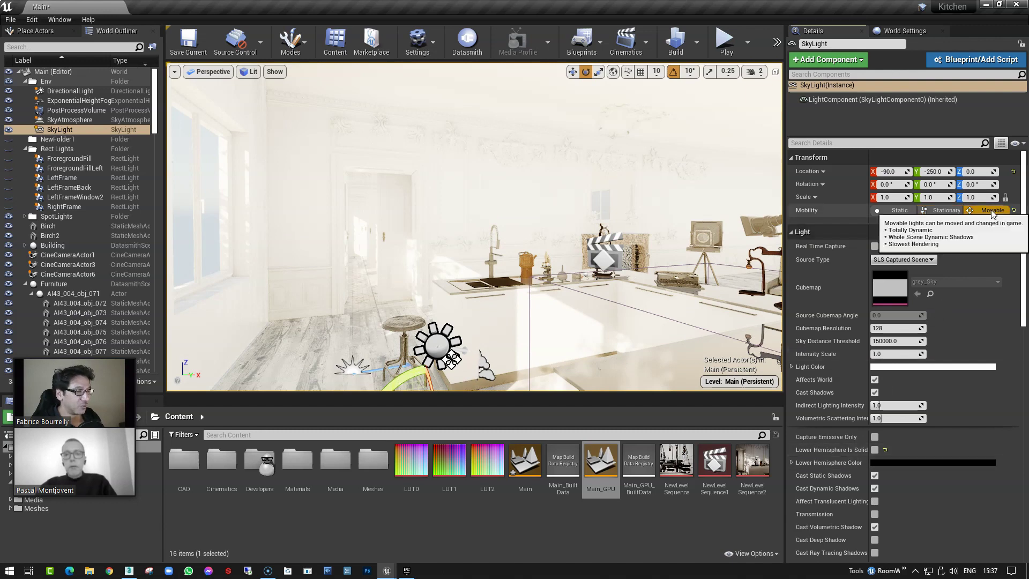
left_click(948, 212)
left_click(895, 260)
left_click(901, 279)
right_click_drag(640, 263, 644, 267)
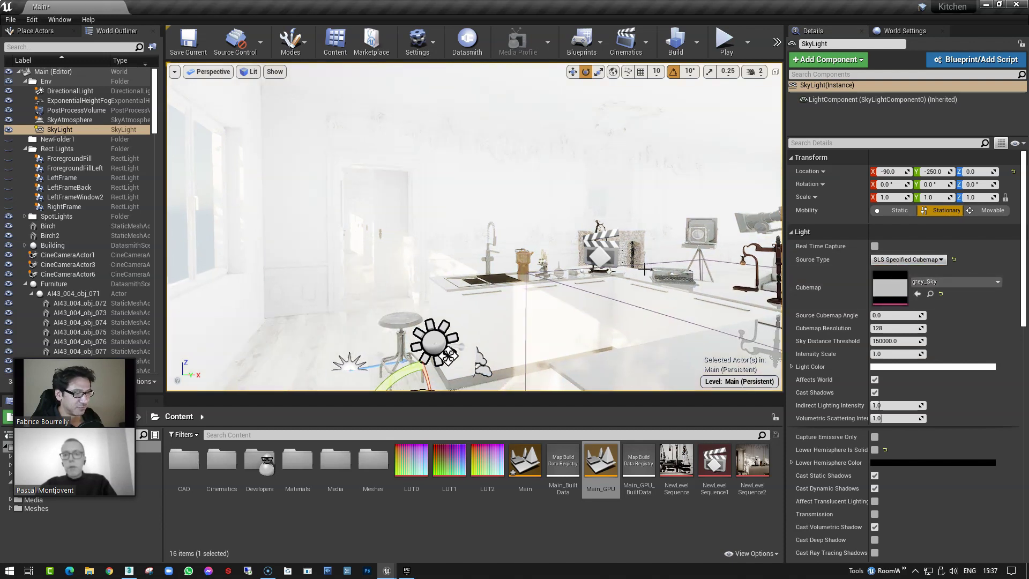
left_click_drag(895, 355, 867, 351)
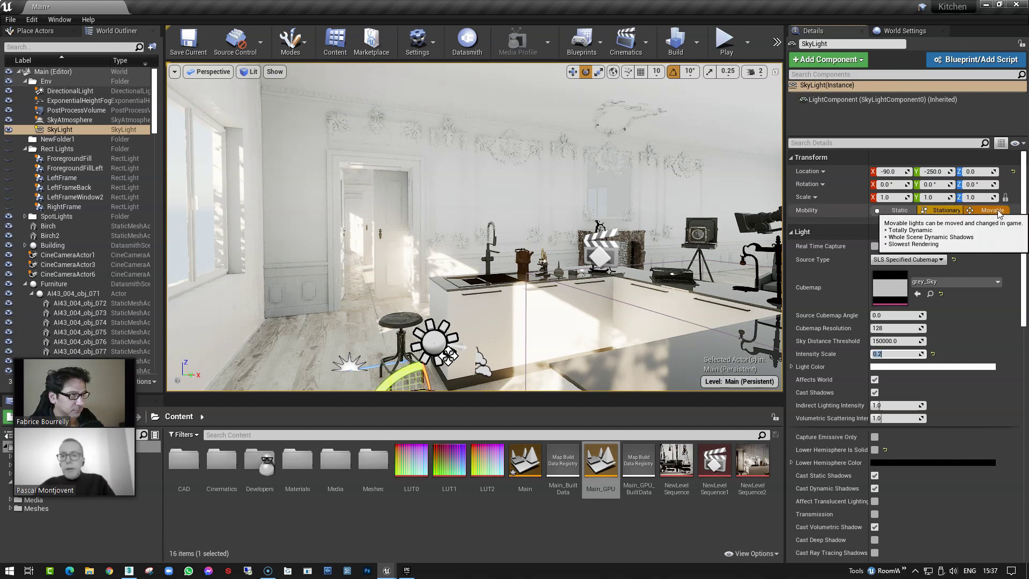
Step: Return the source to SLS Captured Scene, make it Movable, and set Intensity Scale 1.0
left_click(926, 260)
left_click(924, 269)
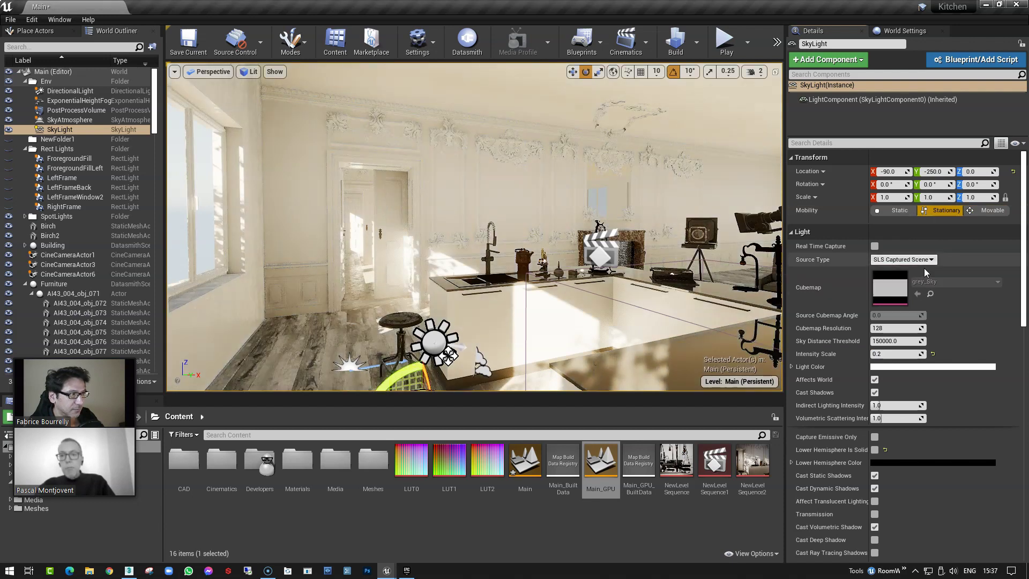
right_click_drag(590, 231, 606, 235)
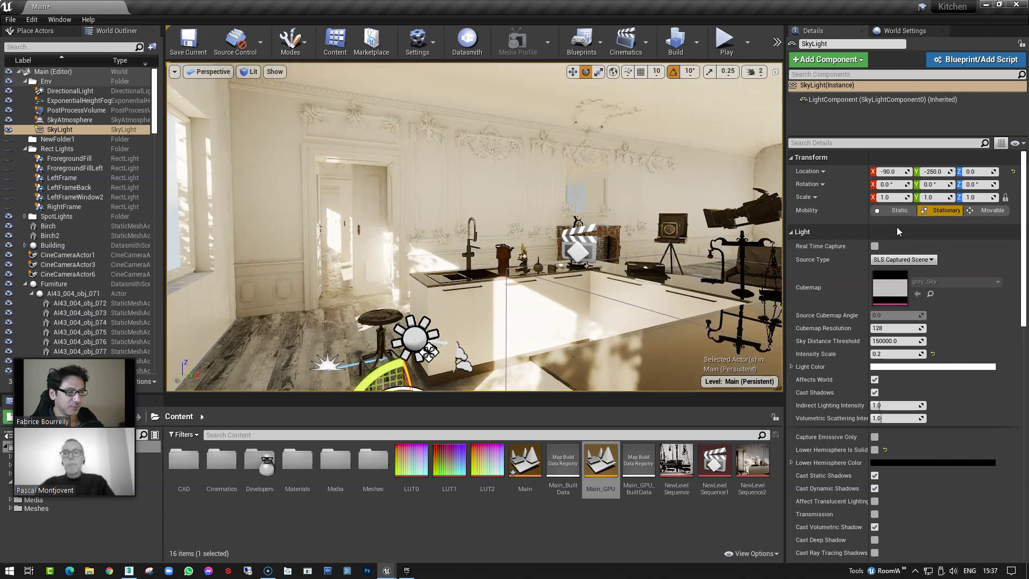
left_click(993, 211)
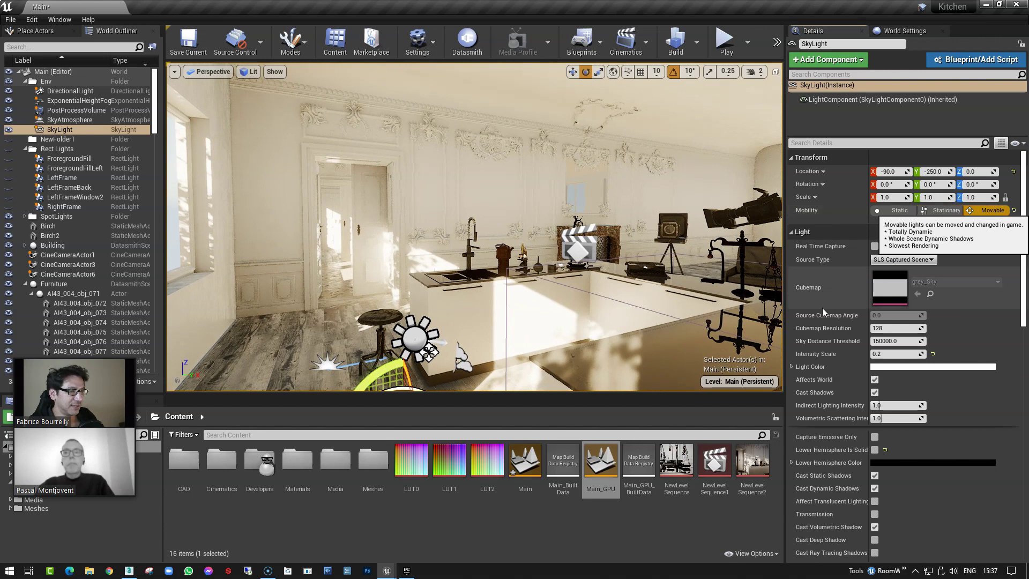
left_click(880, 356)
type("1")
key("Return")
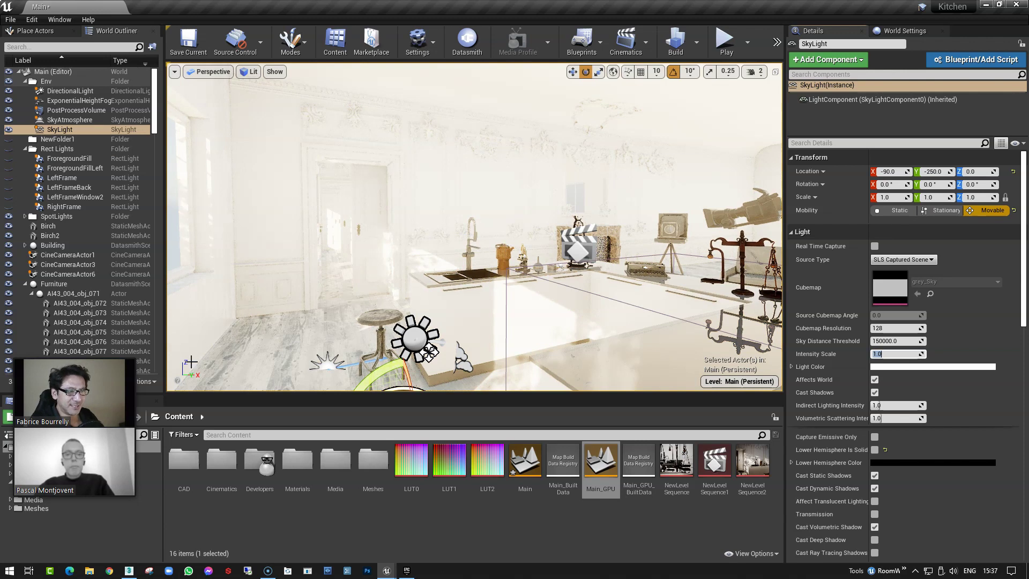
Step: Orbit the view around the brightened kitchen and island
left_click_drag(98, 355, 95, 254)
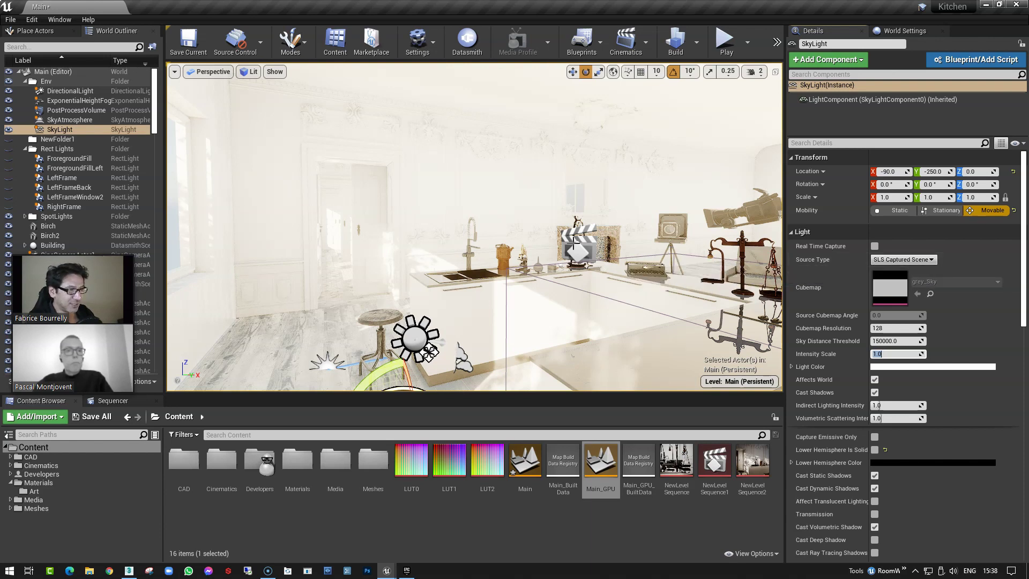
right_click_drag(635, 250, 571, 243)
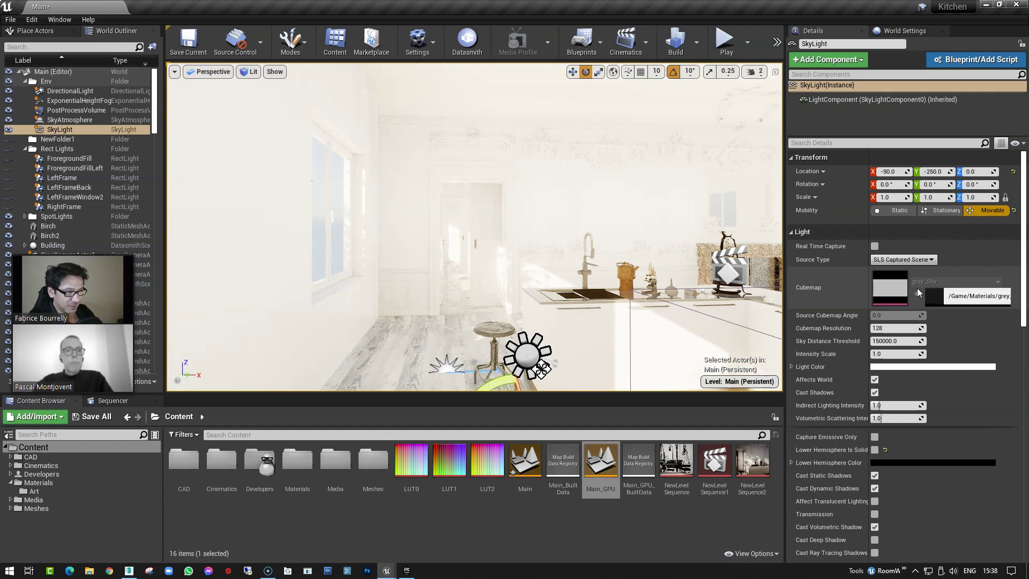
right_click_drag(547, 262, 536, 258)
key("d")
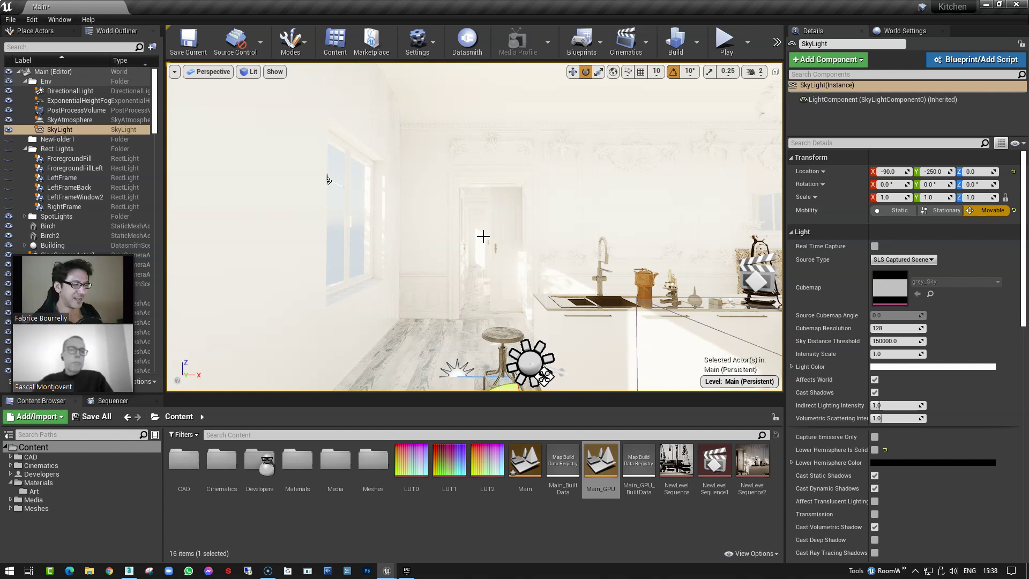
right_click_drag(451, 216, 521, 245)
right_click_drag(316, 190, 311, 188)
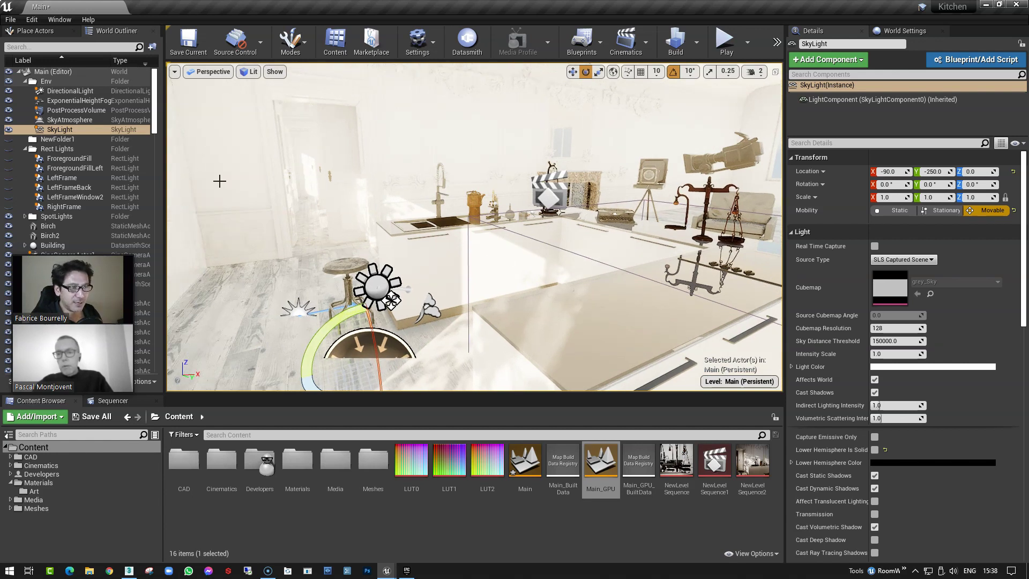
Step: Set the PostProcessVolume's Exposure Compensation to 11.0 and look around the kitchen
left_click(93, 111)
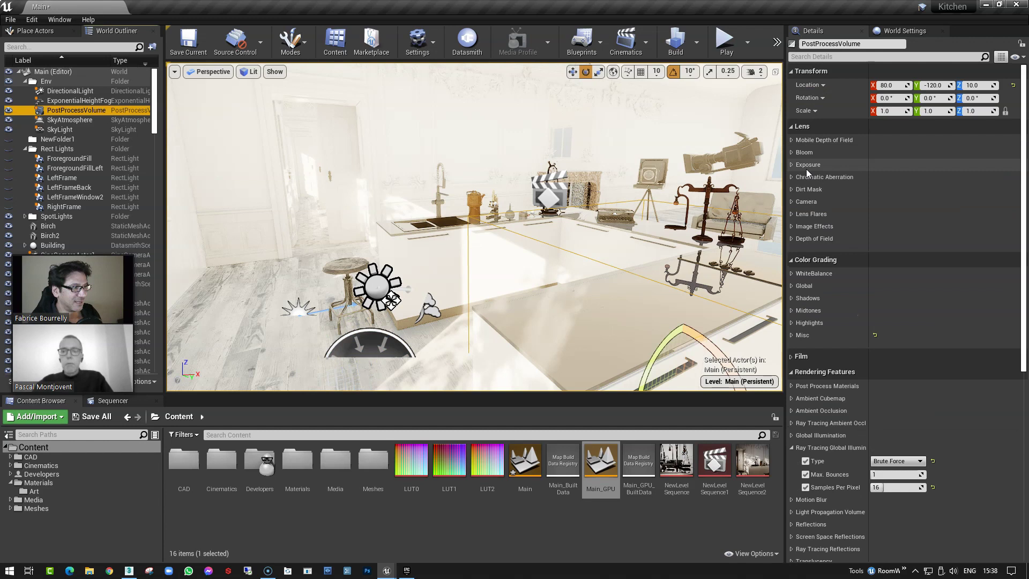
left_click(793, 165)
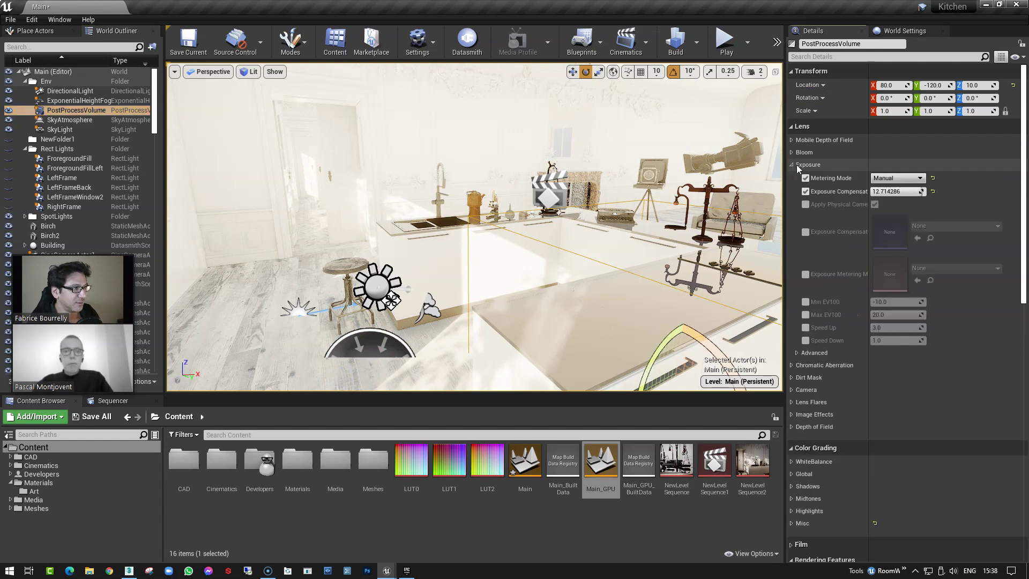
left_click(908, 191)
type("11")
key("Return")
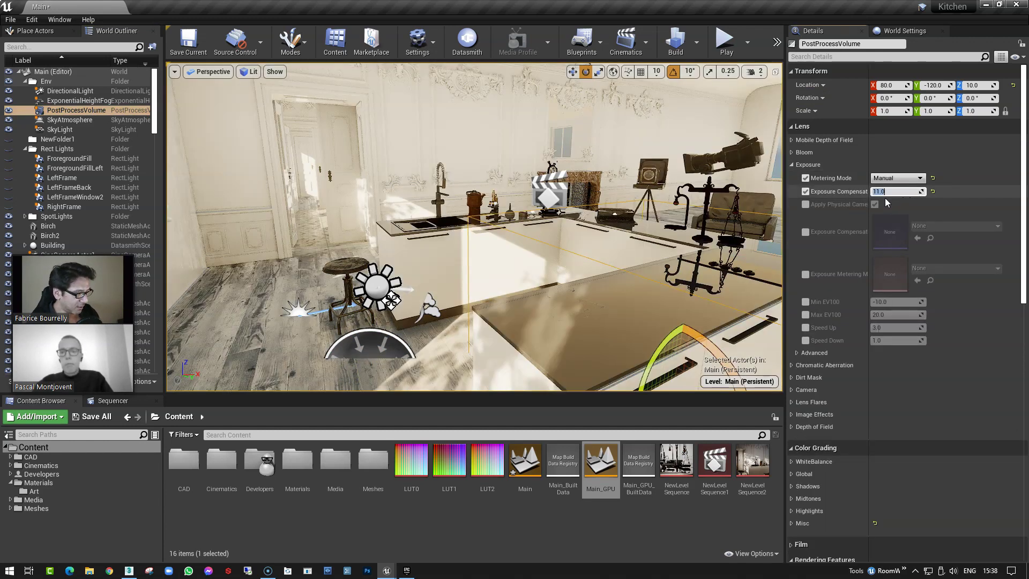
right_click_drag(484, 184, 458, 166)
left_click_drag(533, 236, 533, 226)
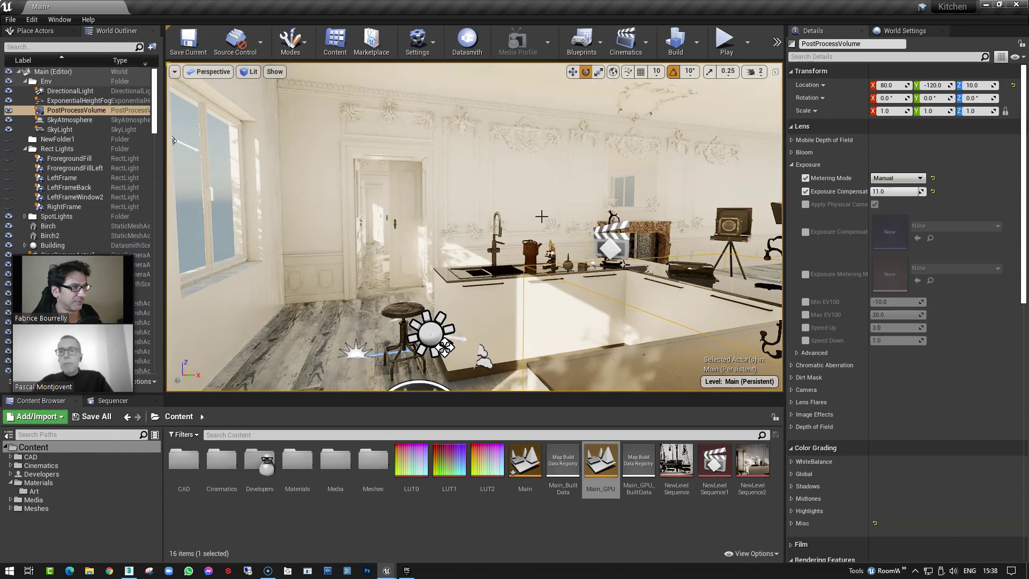
right_click_drag(556, 217, 582, 220)
left_click_drag(568, 207, 492, 232)
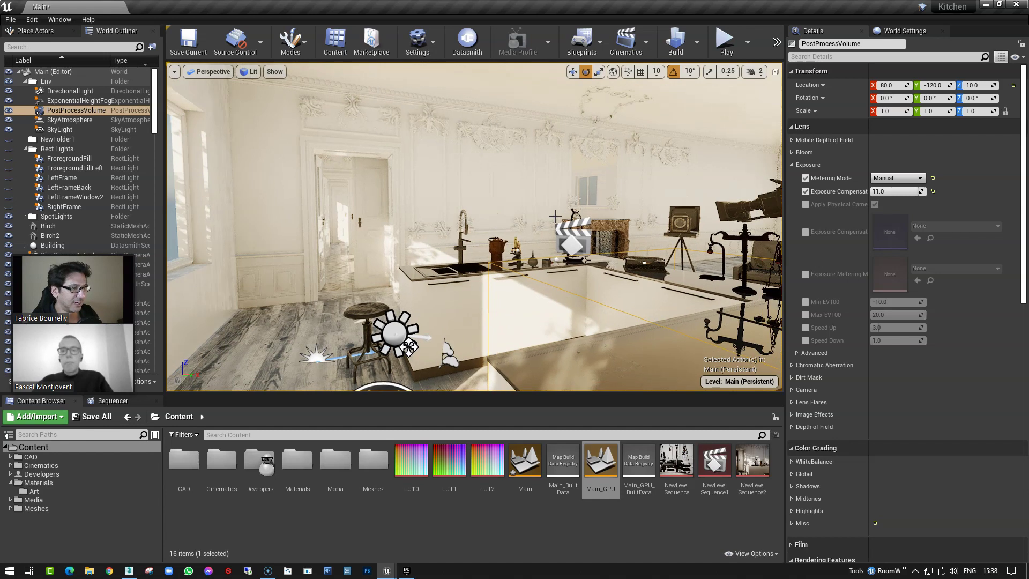
Step: Set the SkyLight's Intensity Scale to 0.2
left_click(119, 131)
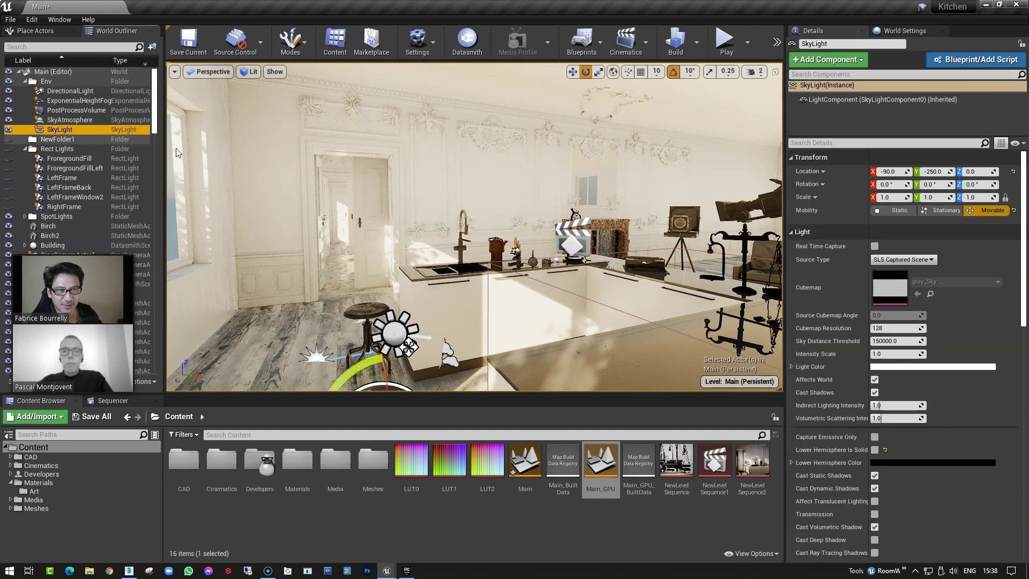
left_click(898, 354)
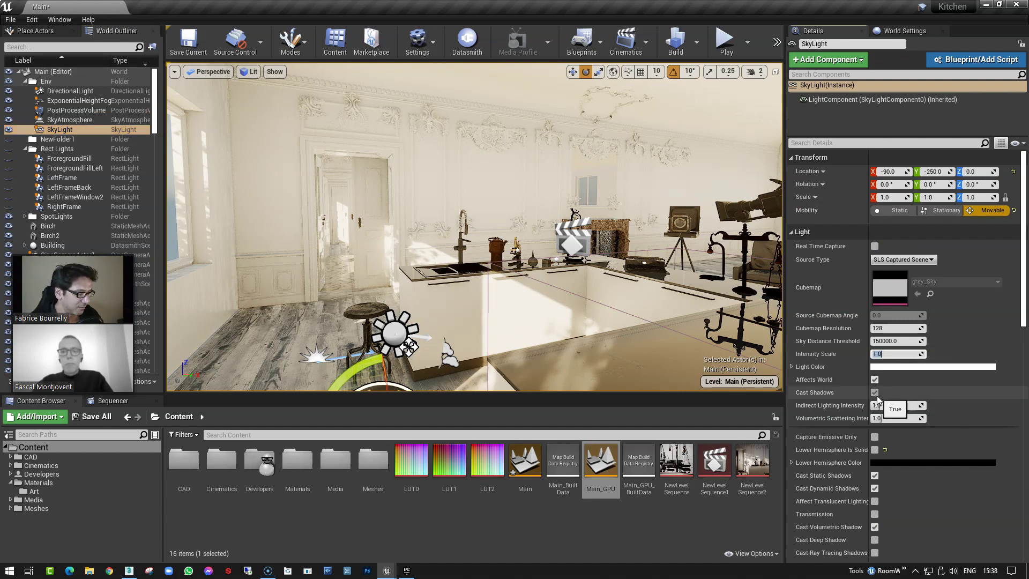
type("0.2")
key("Return")
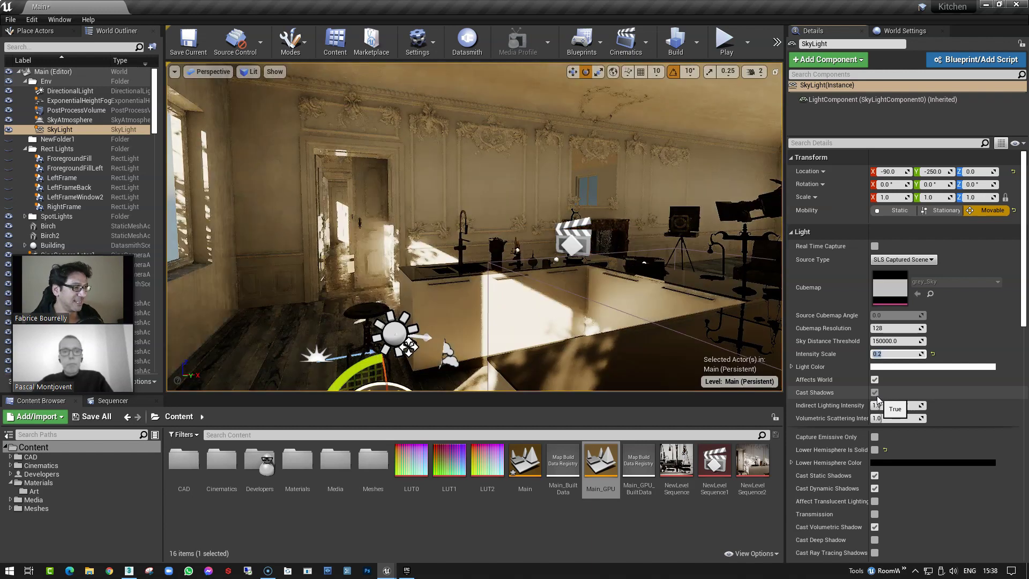
right_click_drag(557, 268, 516, 229)
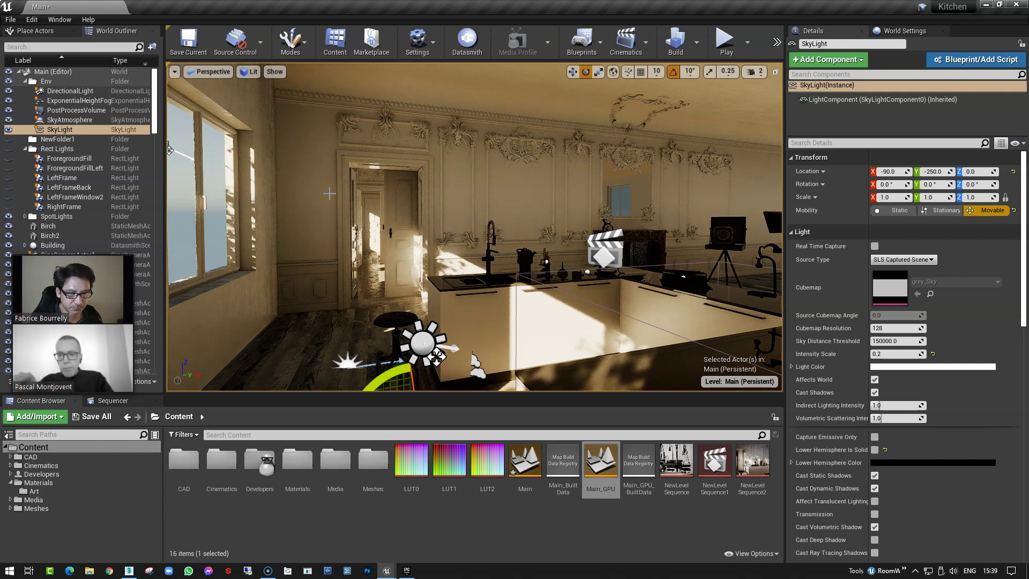
left_click_drag(90, 248, 0, 239)
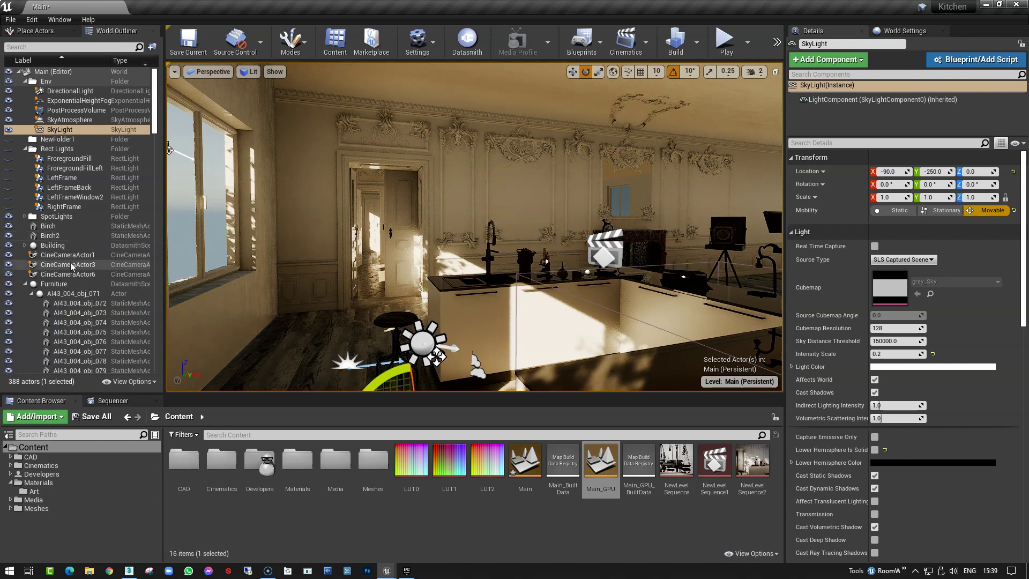
Step: Select the PostProcessVolume, briefly preview CineCameraActor3, then return to its exposure settings
left_click(75, 111)
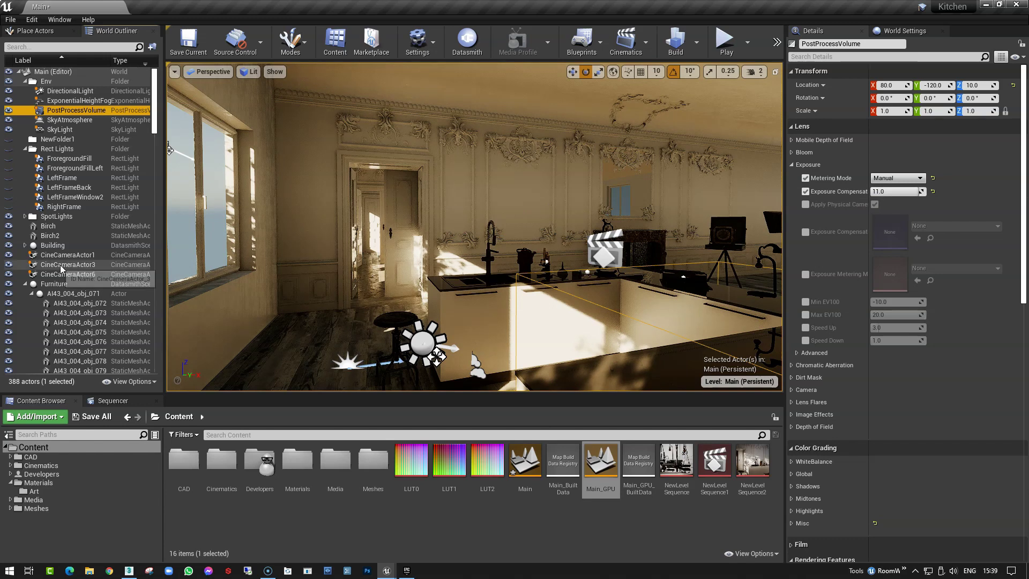
left_click(86, 265)
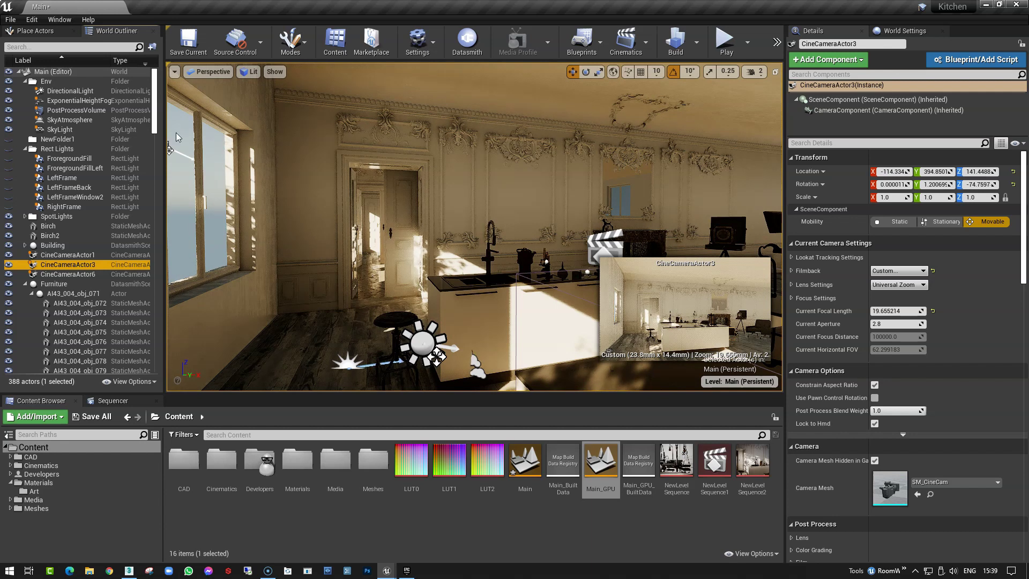
left_click(91, 111)
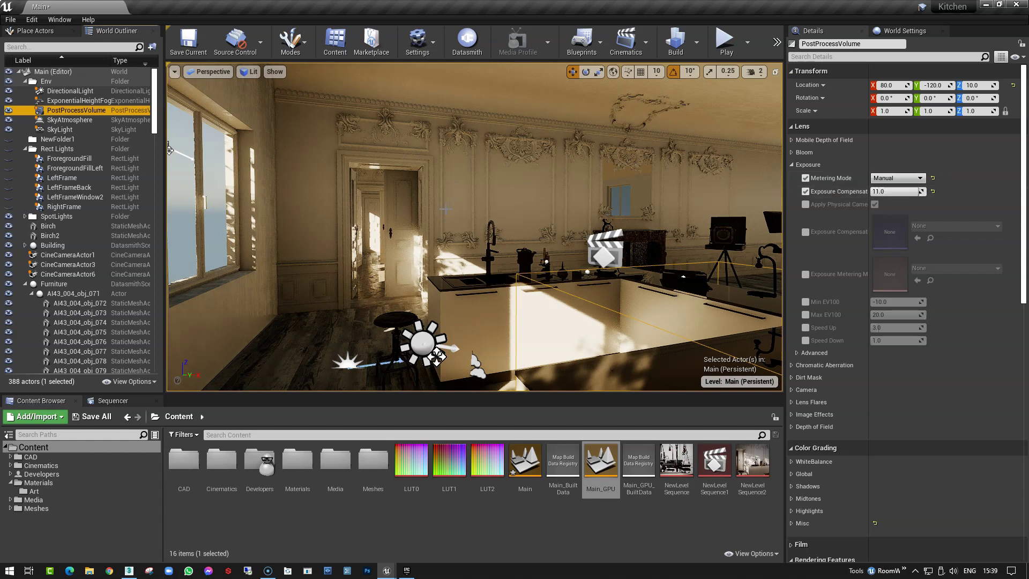
right_click_drag(445, 209, 454, 208)
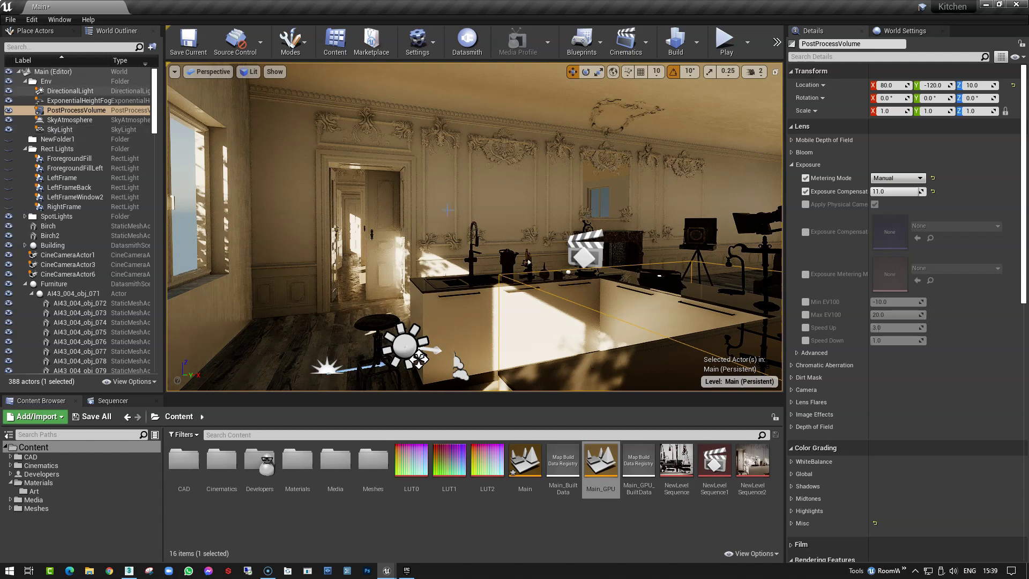
middle_click_drag(343, 225, 338, 224)
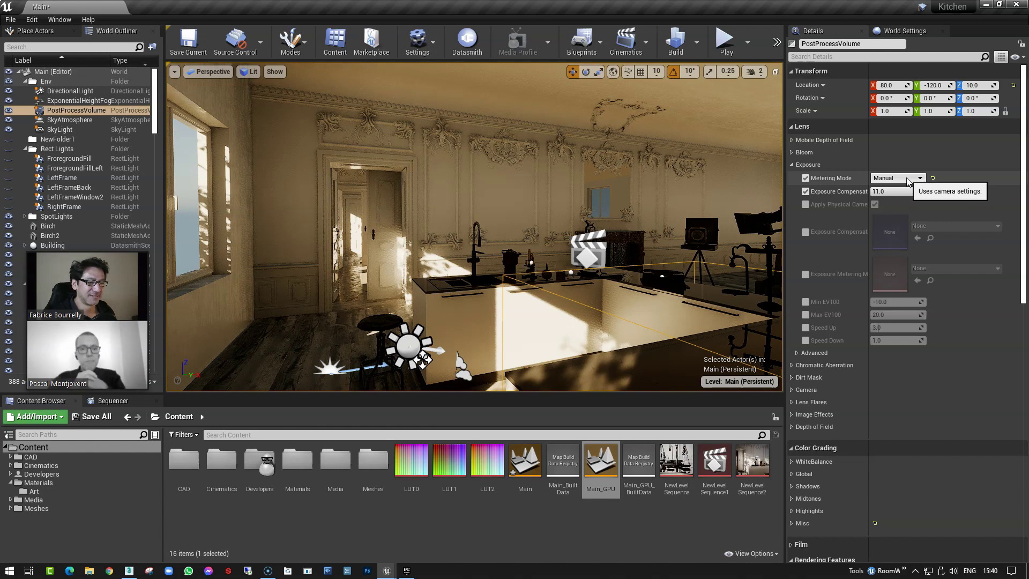
Step: Set Metering Mode to Auto Exposure Histogram and uncheck the 11.0 Exposure Compensation
left_click(907, 180)
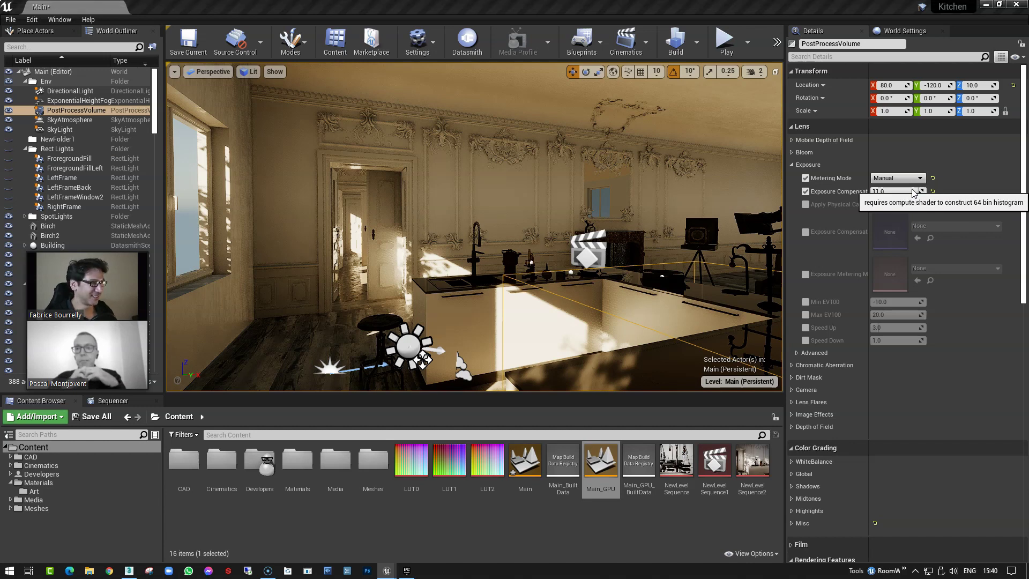
left_click(911, 188)
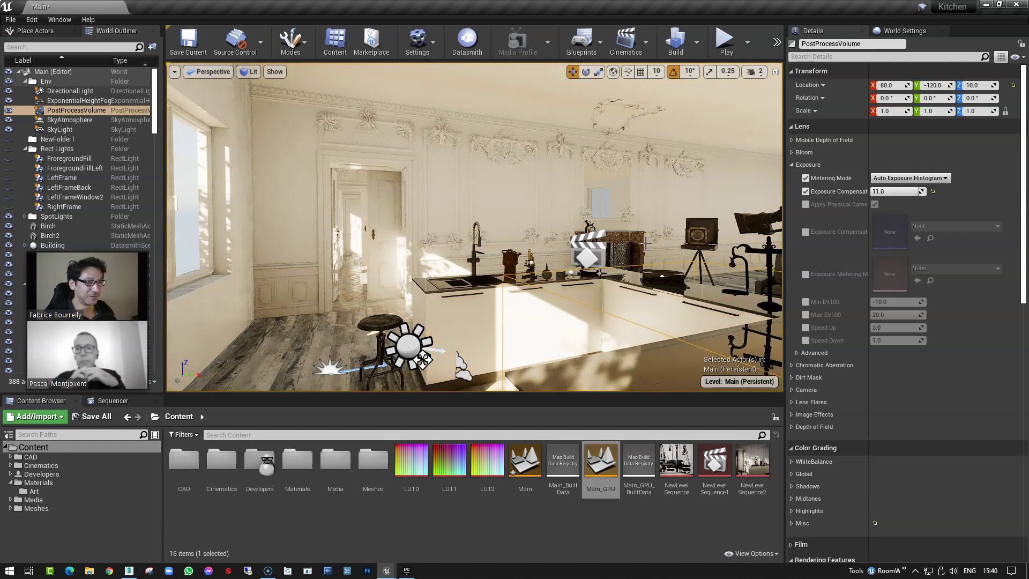
left_click(806, 191)
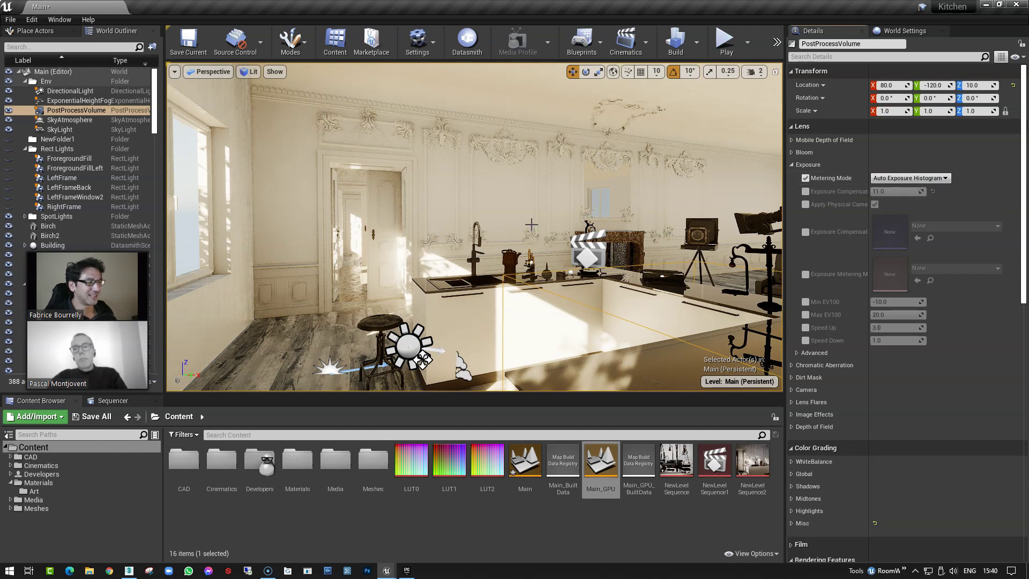
Step: Fly around the kitchen down to the floor beside the island and look back up
right_click_drag(561, 230, 579, 223)
right_click(546, 266)
right_click_drag(434, 222, 495, 180)
key("Escape")
key("w")
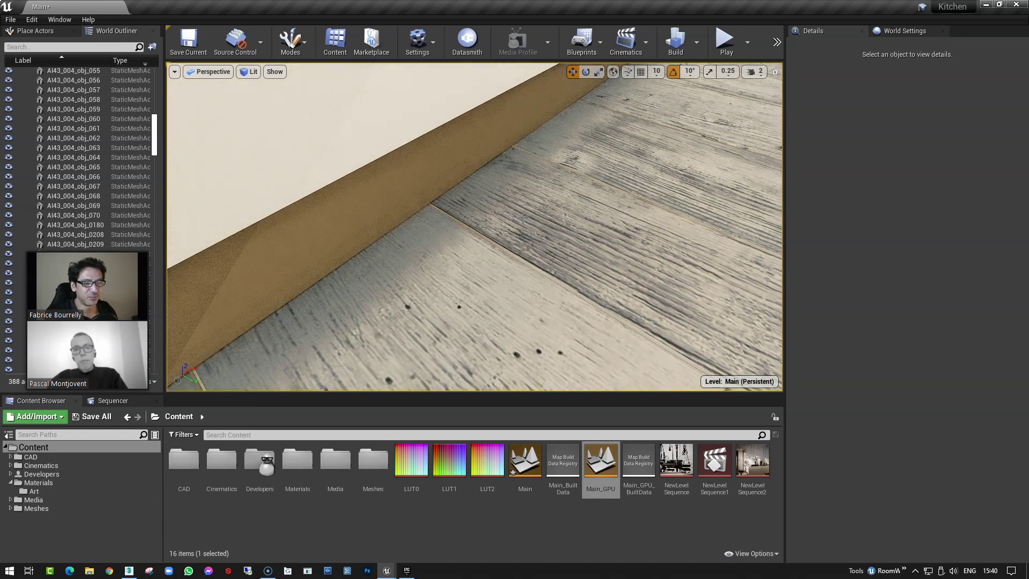
right_click_drag(523, 218, 603, 118)
right_click_drag(544, 263, 390, 264)
Step: Collapse the Rect Lights folder and select the SkyLight
scroll(149, 134, "up", 20)
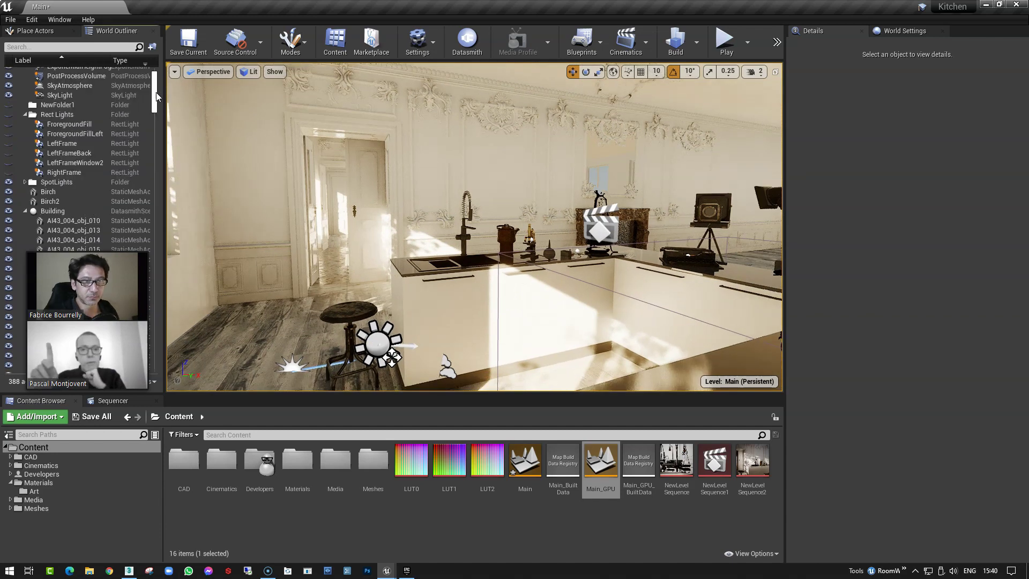
left_click(25, 148)
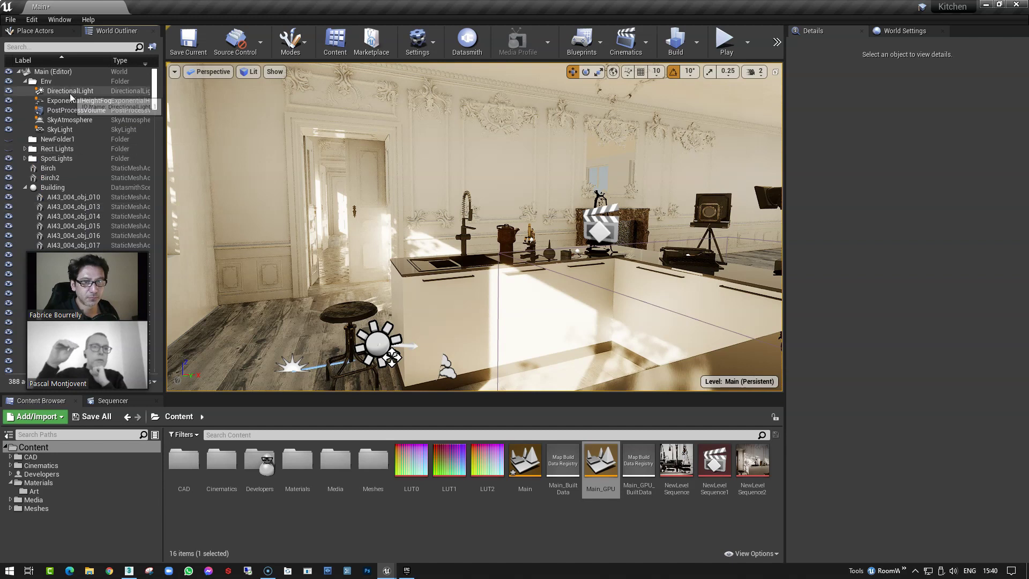
left_click(70, 131)
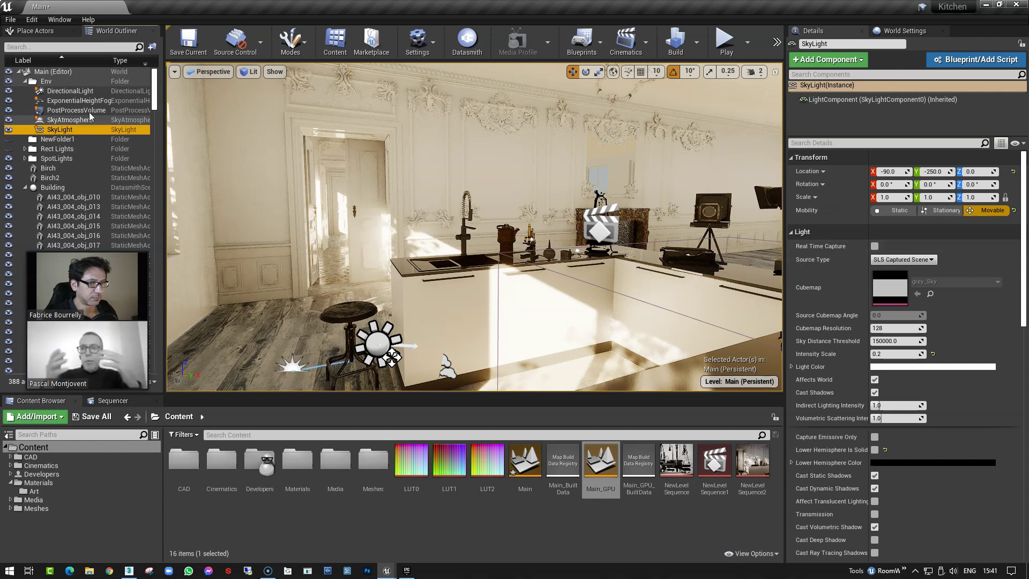
Step: Enable Real Time Capture, toggling it off and on to compare the lighting
left_click(874, 247)
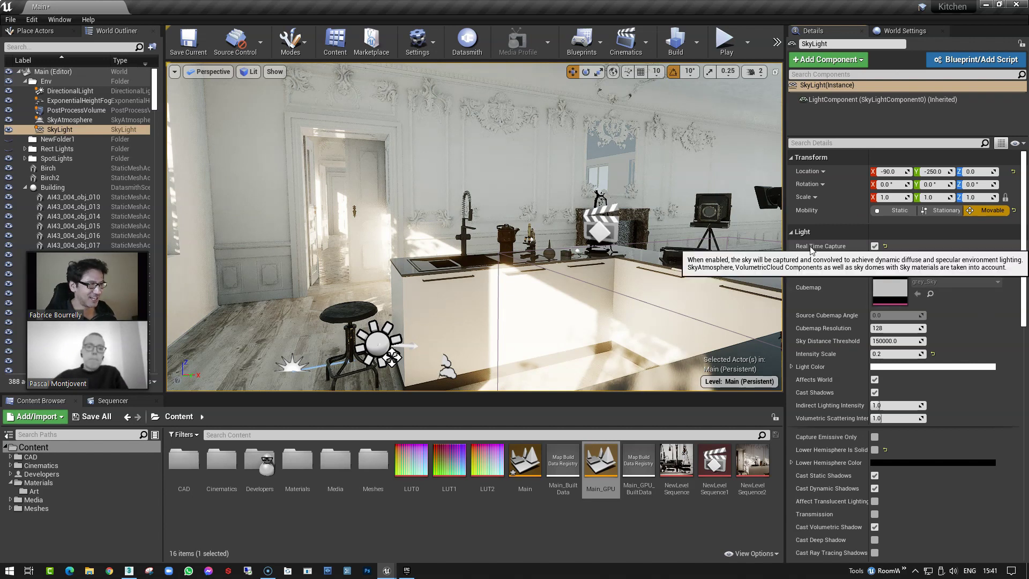
left_click(875, 247)
left_click(874, 246)
right_click_drag(617, 225, 596, 224)
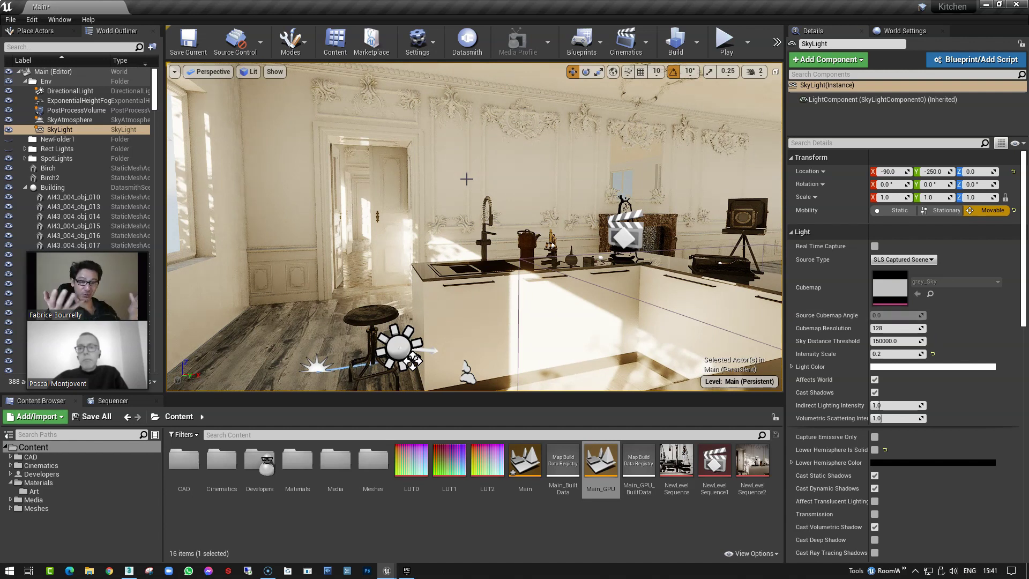
left_click(874, 246)
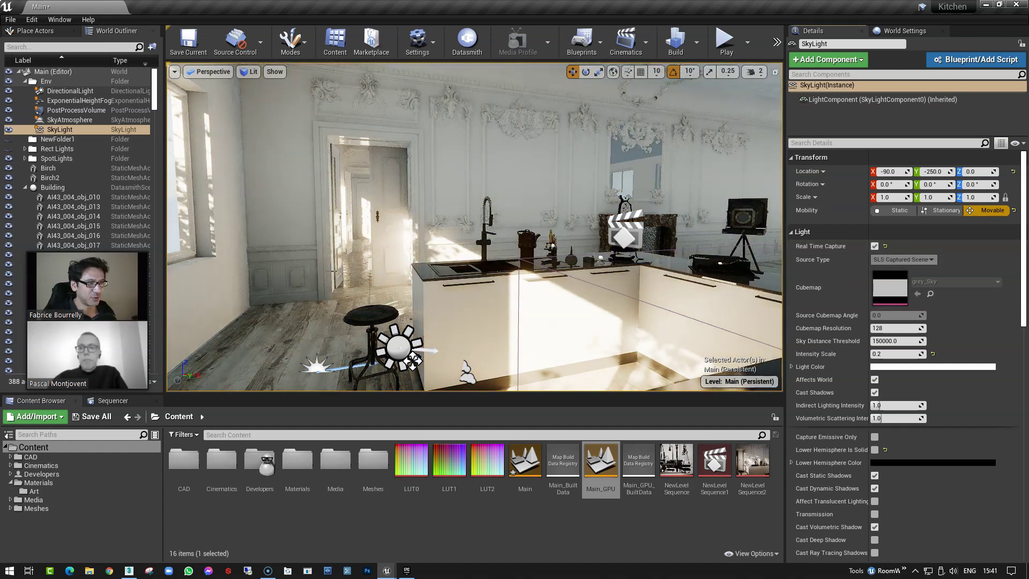
right_click_drag(387, 274, 460, 219)
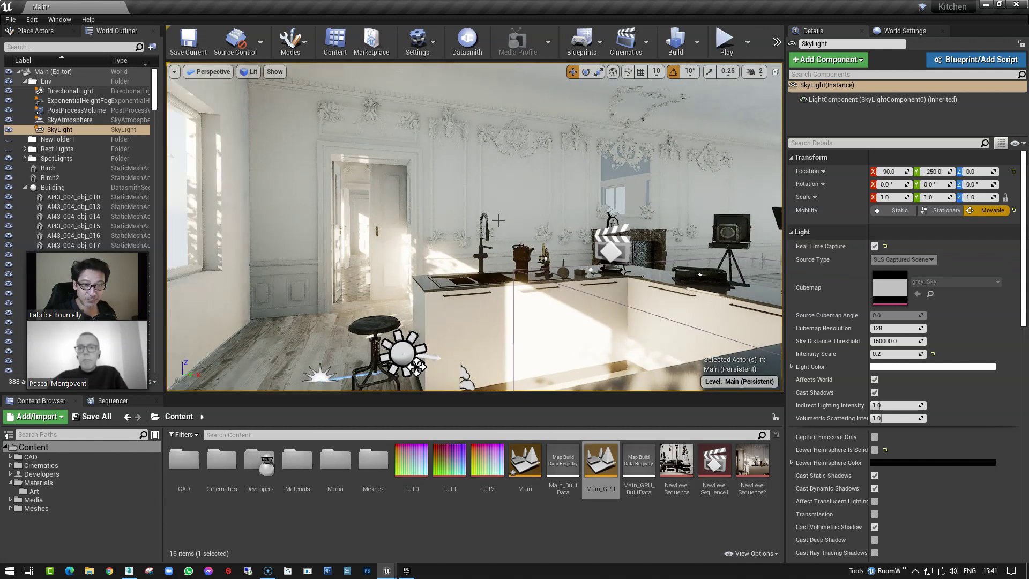
right_click_drag(499, 217, 539, 212)
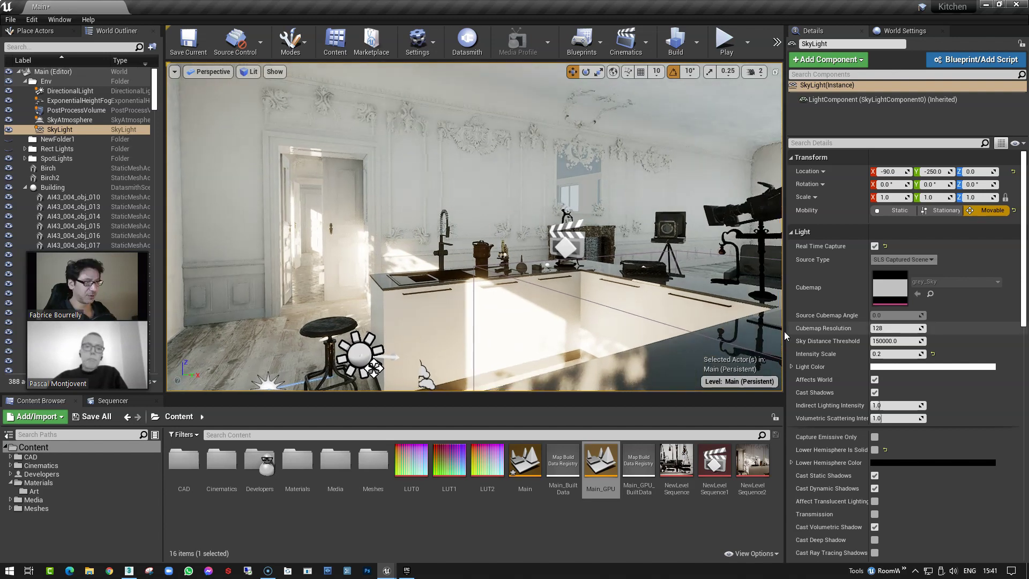
Step: Enable ray-traced shadows on the SkyLight and set its intensity scale to 1.0
scroll(885, 381, "down", 3)
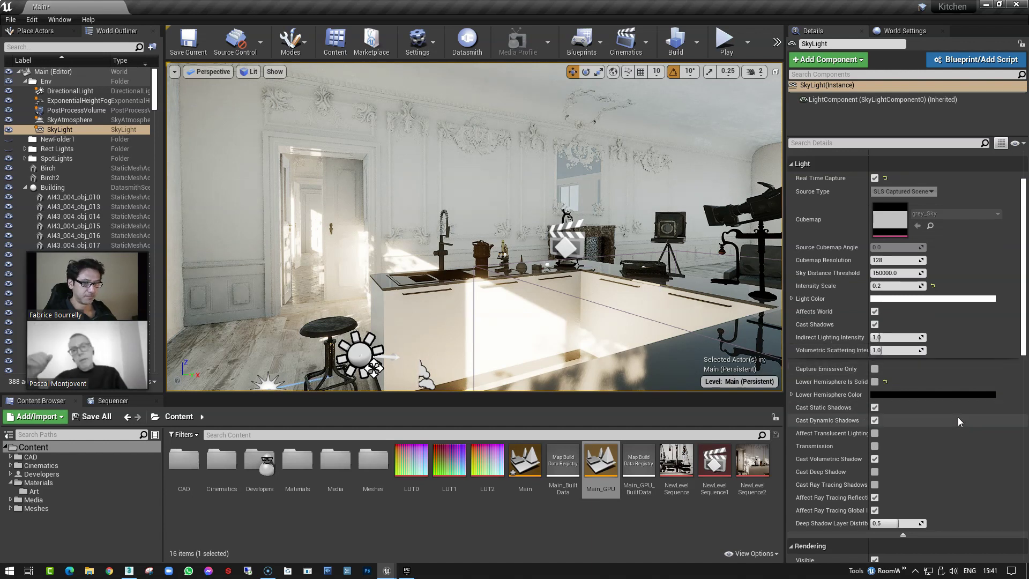
left_click(875, 485)
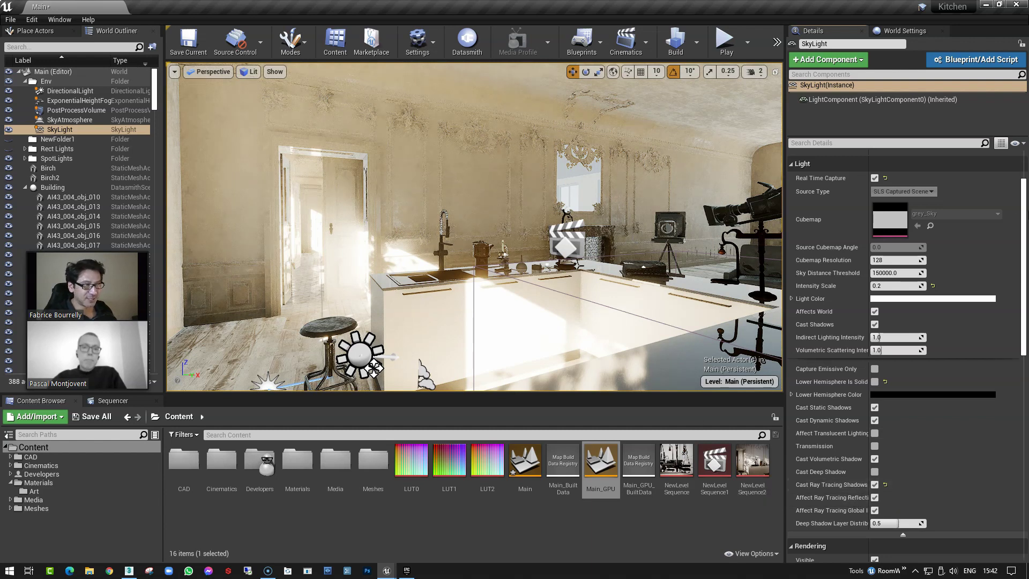
left_click_drag(1024, 202, 1023, 172)
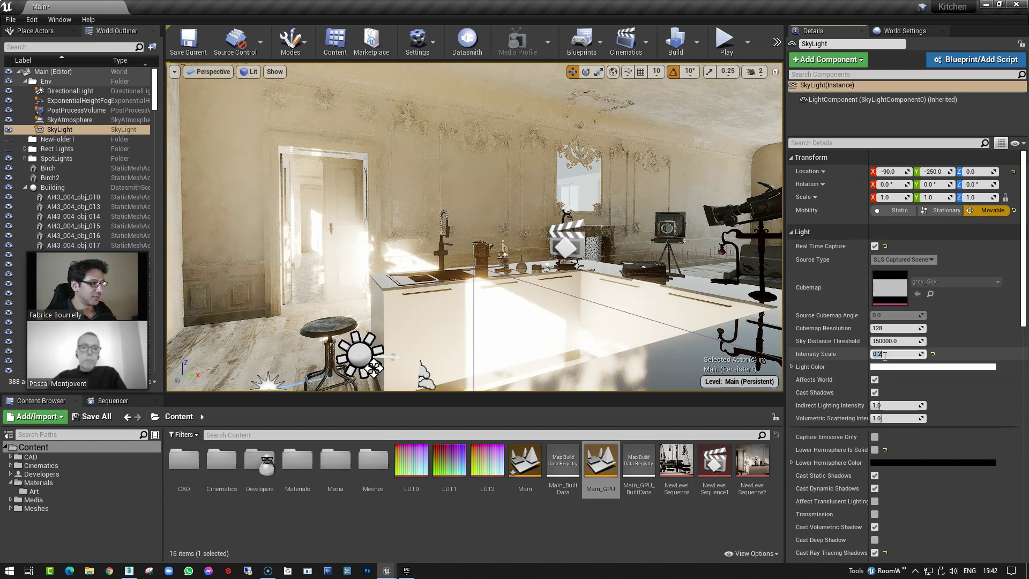
type("1")
key("Return")
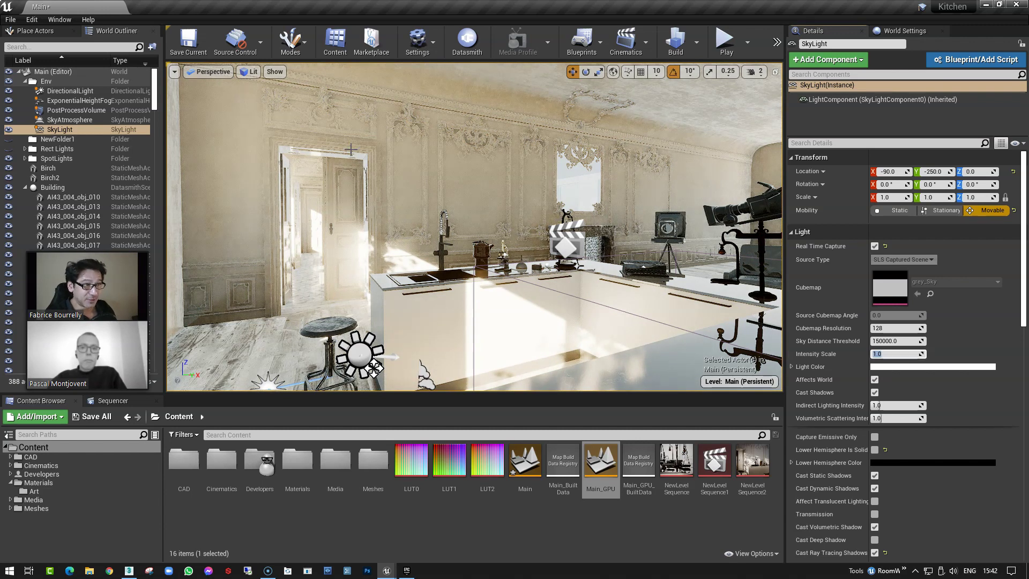
Step: Set the DirectionalLight intensity to 2.0 lux
right_click_drag(351, 150, 301, 139)
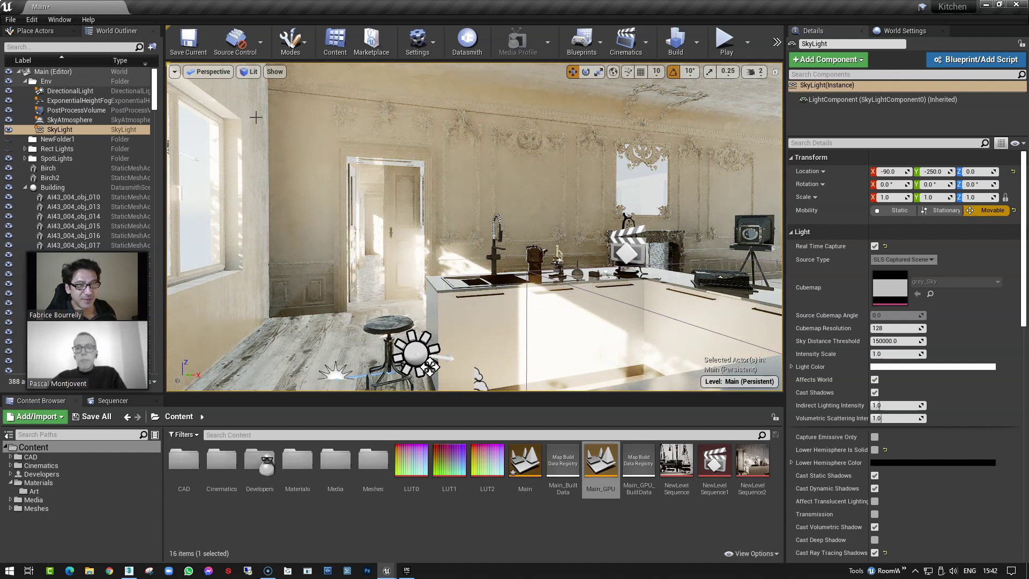
left_click(75, 91)
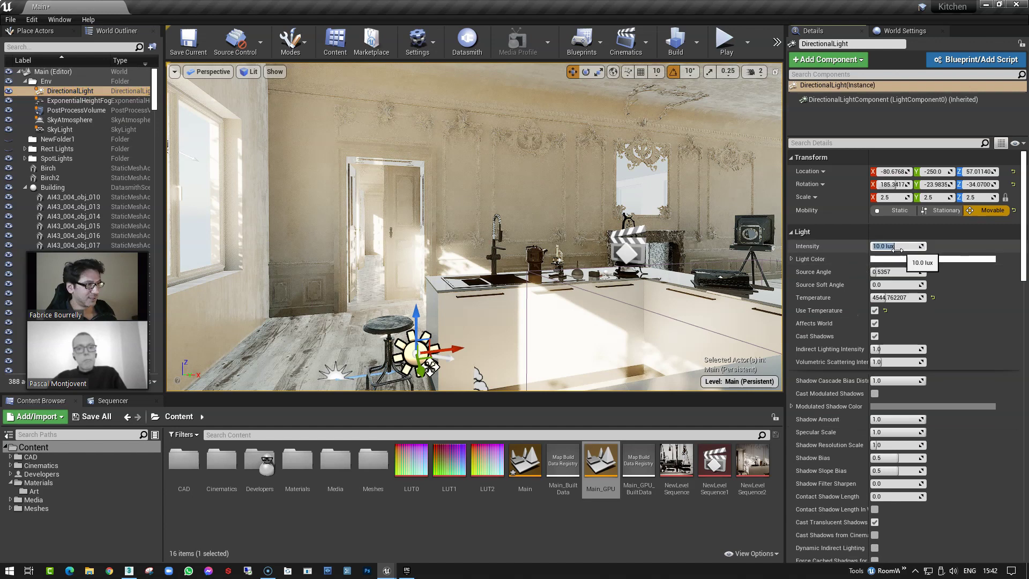
left_click(879, 246)
type("2")
key("Return")
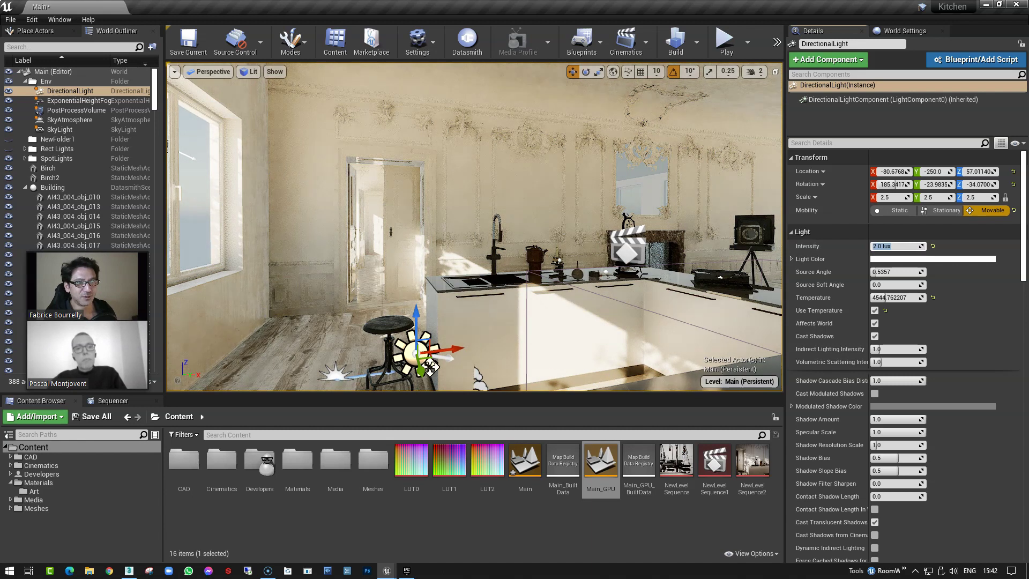
Step: Look around the sunlit kitchen from several angles
right_click_drag(271, 308, 241, 328)
right_click_drag(517, 220, 519, 220)
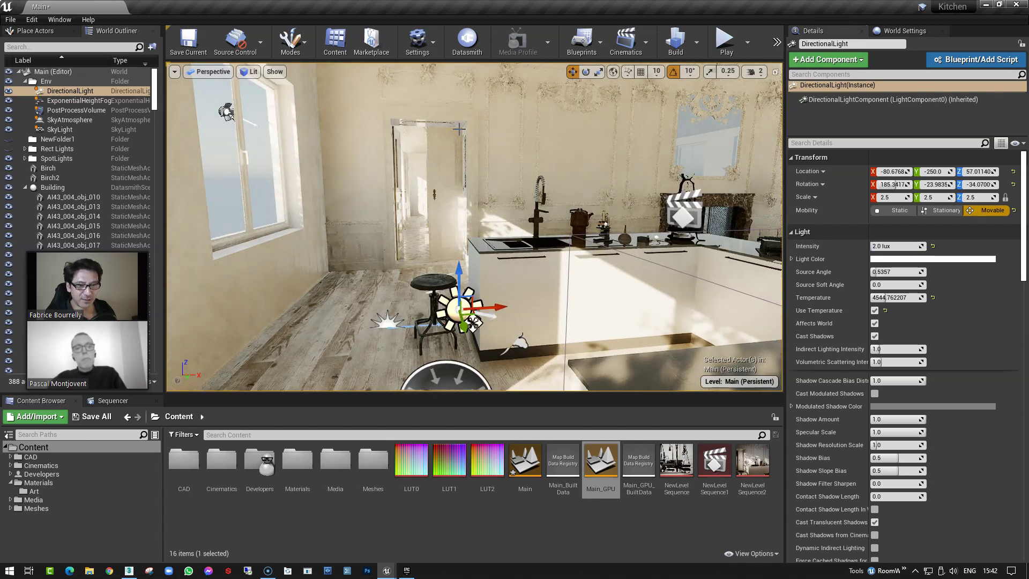
right_click_drag(351, 269, 407, 251)
middle_click_drag(351, 268, 346, 271)
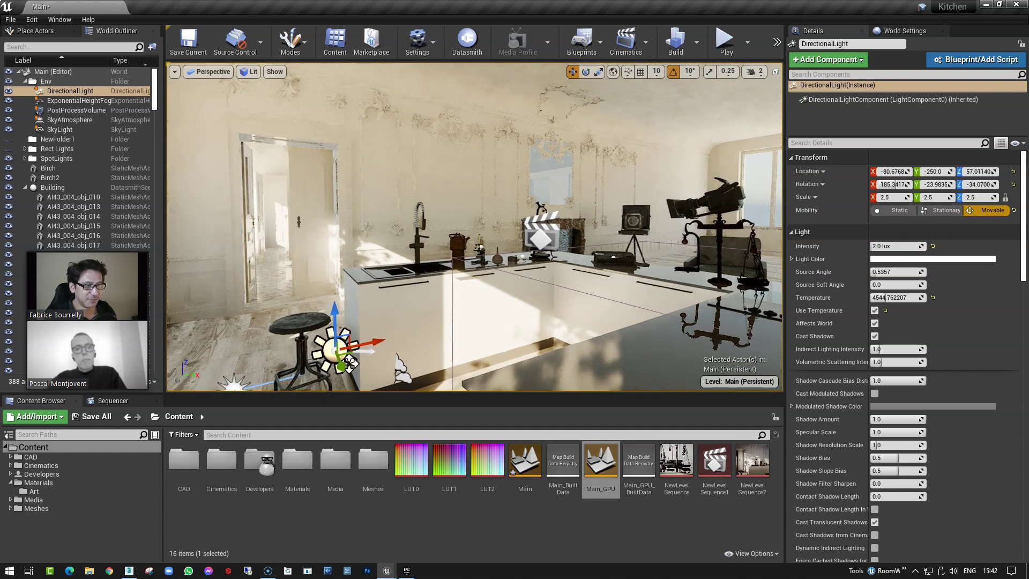
right_click_drag(674, 196, 655, 196)
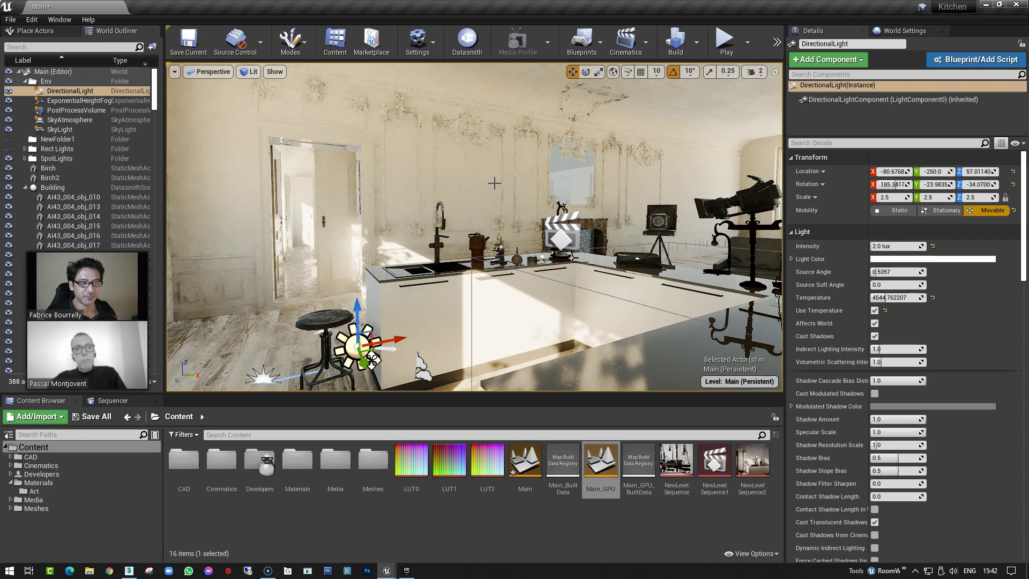
mouse_move(111, 247)
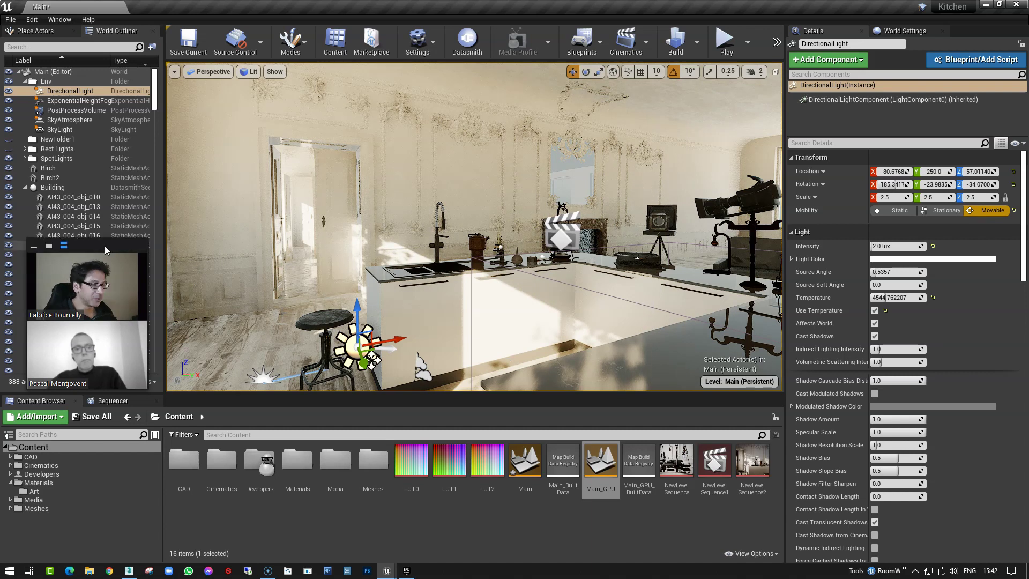
left_click_drag(111, 247, 0, 266)
right_click_drag(474, 227, 470, 228)
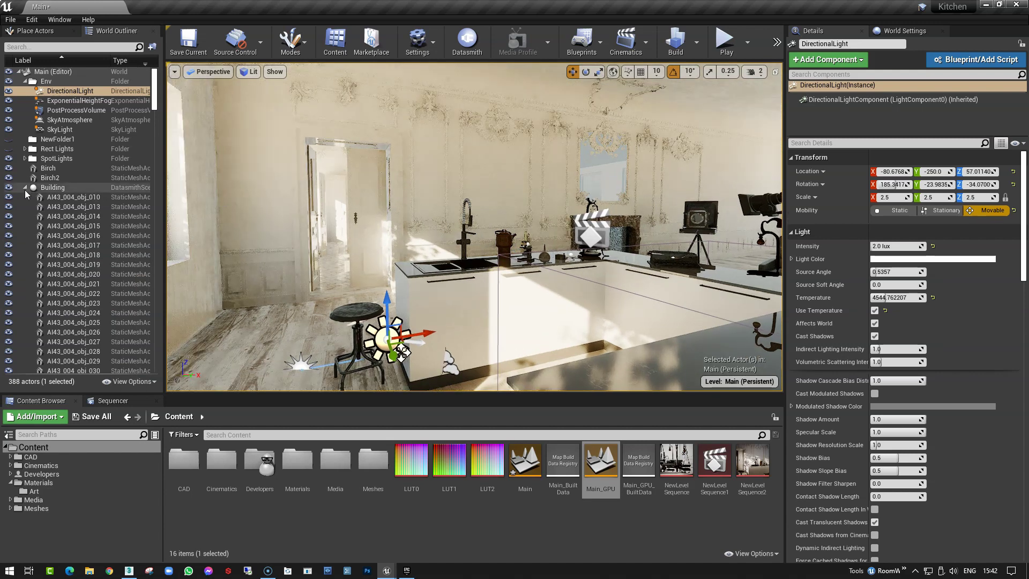
Step: Turn off Affects World for DirectionalLight and SkyLight and unhide the Rect Lights folder
left_click(25, 188)
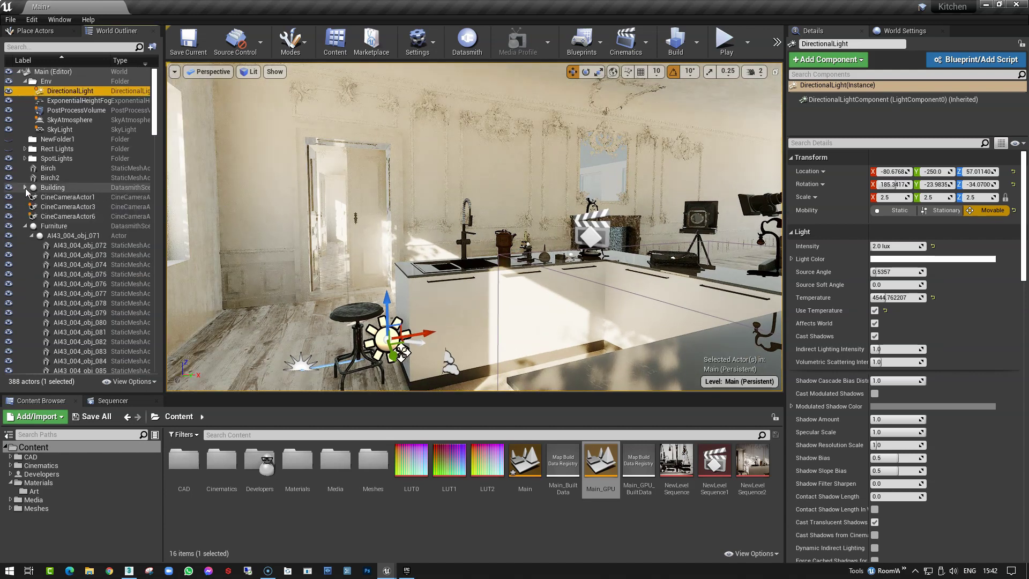
left_click(875, 323)
left_click(78, 131)
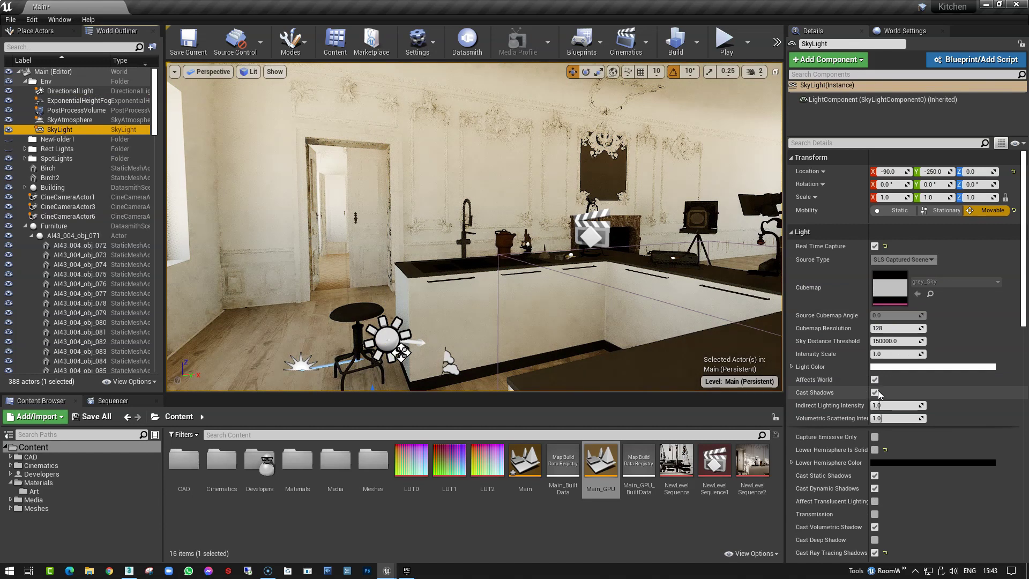
left_click(875, 380)
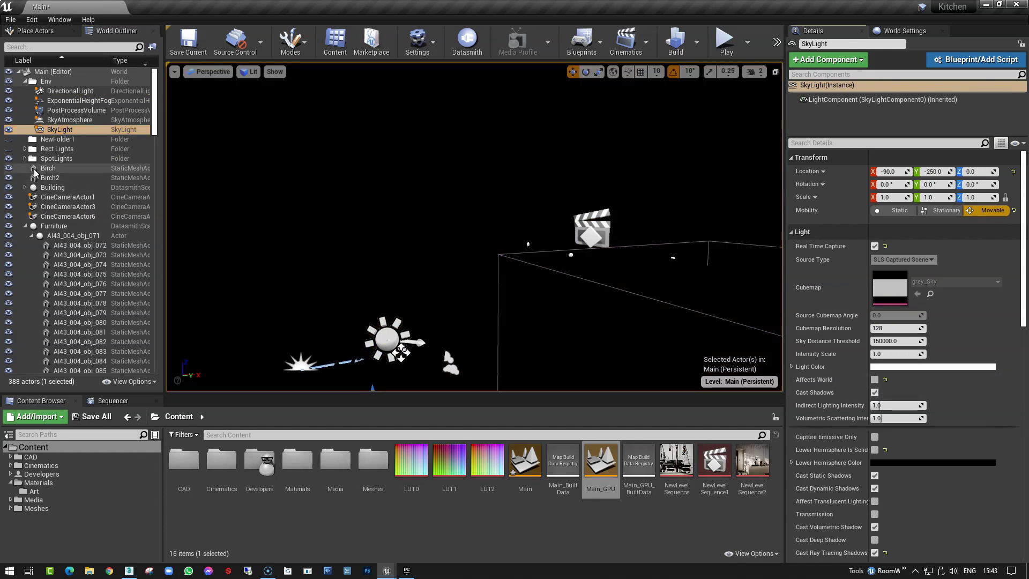
left_click(9, 150)
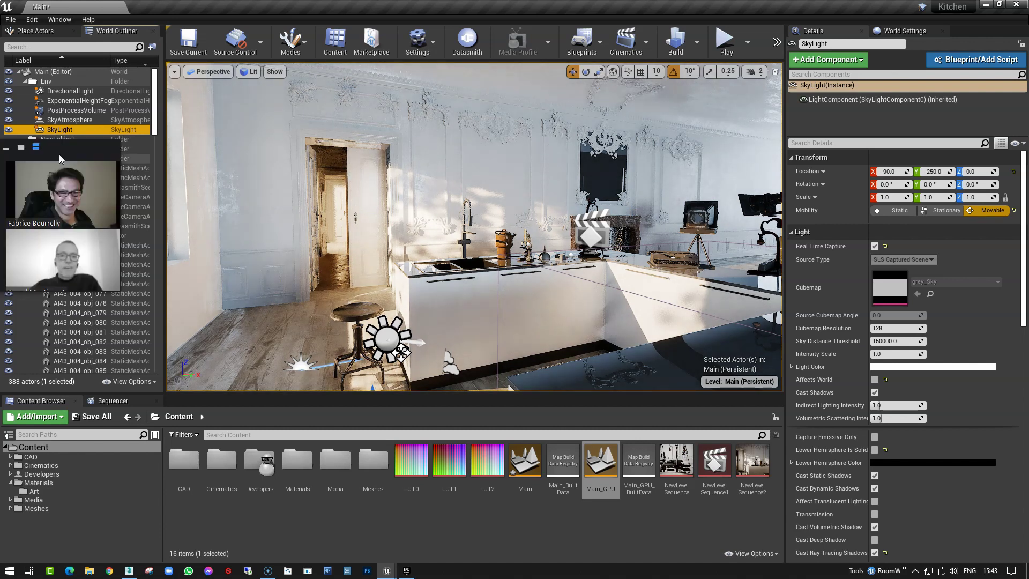
Step: Pilot CineCameraActor3 and fly it forward and left toward the kitchen counter
left_click(210, 73)
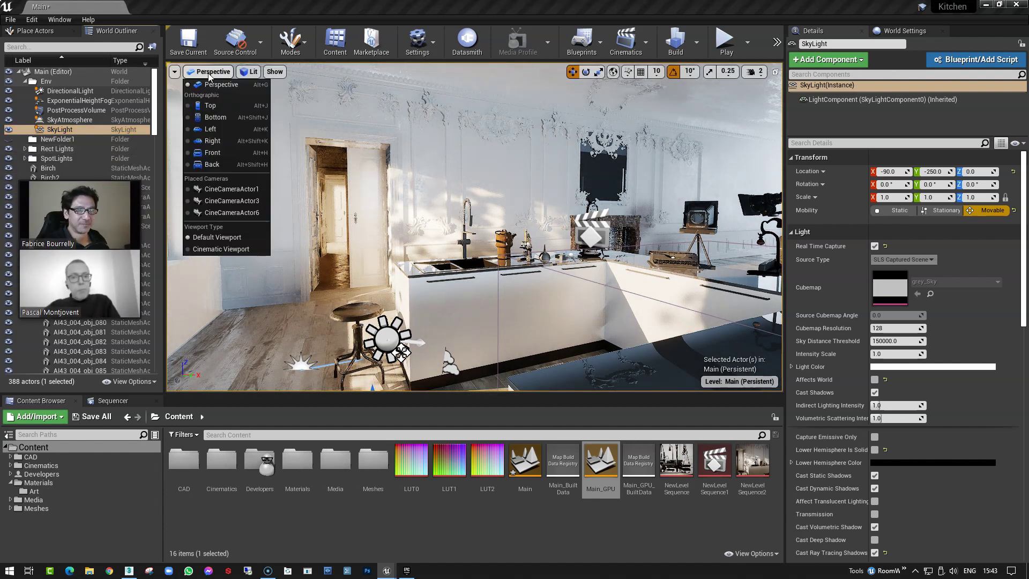
left_click(228, 201)
key("a")
key("w")
key("w")
key("w")
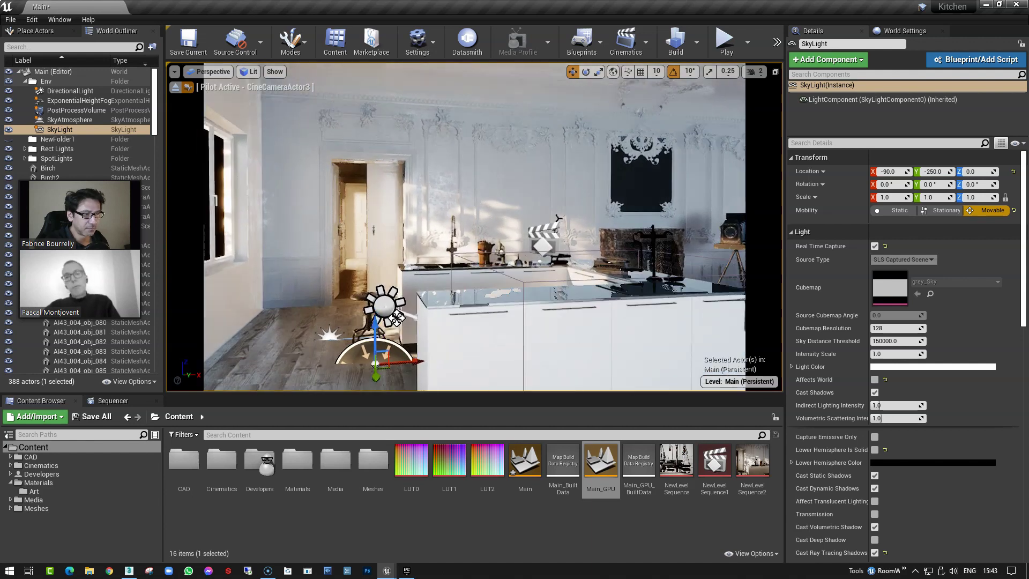
key("w")
key("a")
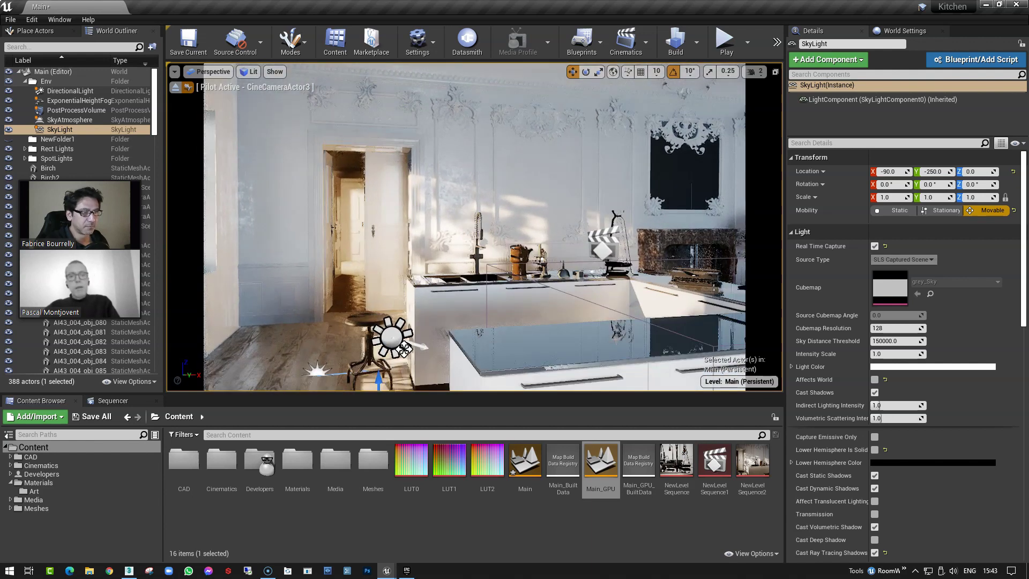
key("Up")
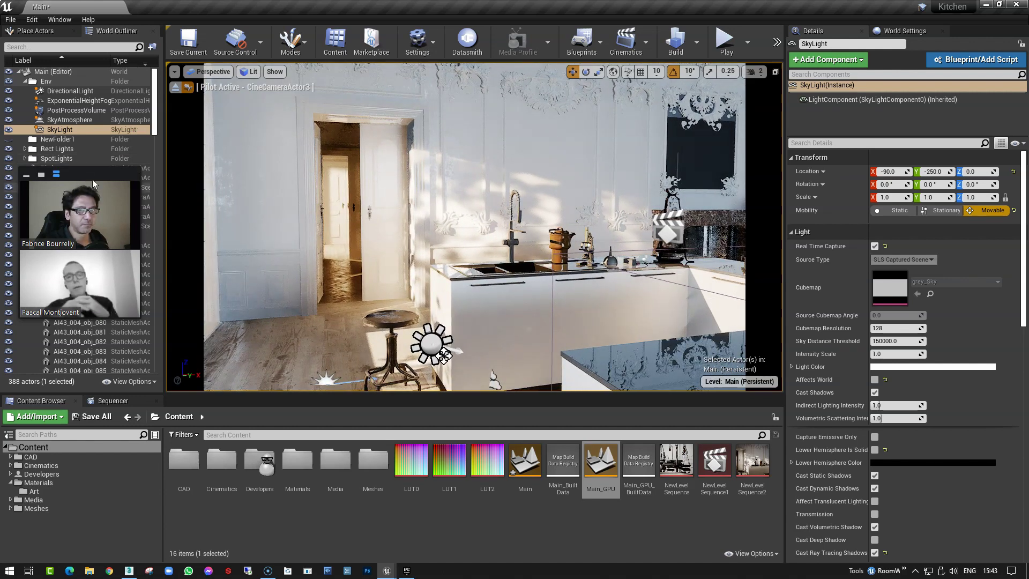
left_click_drag(92, 179, 86, 257)
Step: Lengthen CineCameraActor3's focal length to about 22 mm and pull the camera back slightly
left_click(77, 208)
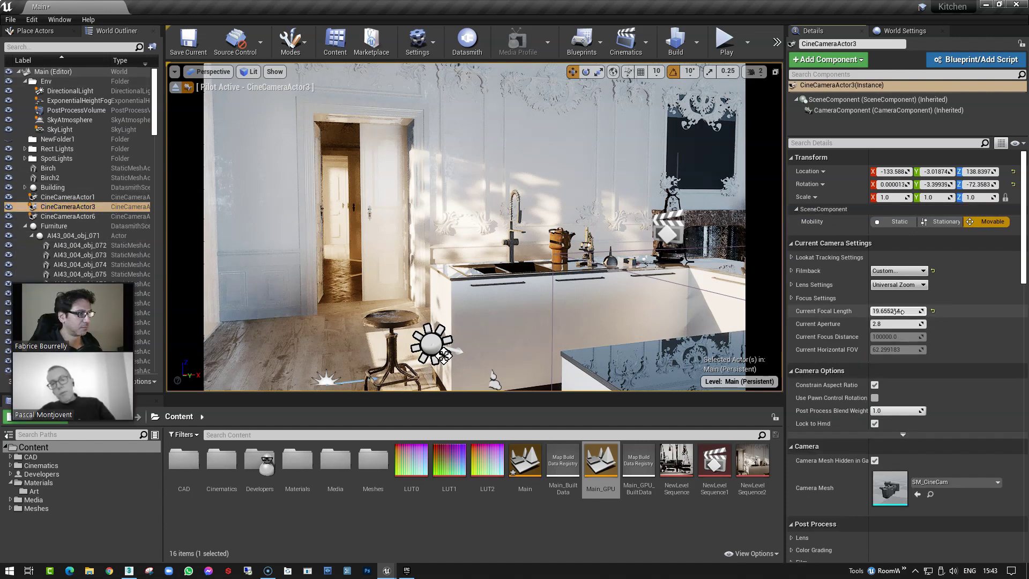
left_click_drag(894, 311, 915, 311)
right_click_drag(475, 228, 480, 229)
key("g")
key("s")
right_click_drag(424, 364, 424, 363)
key("s")
key("d")
key("e")
right_click_drag(479, 381, 478, 380)
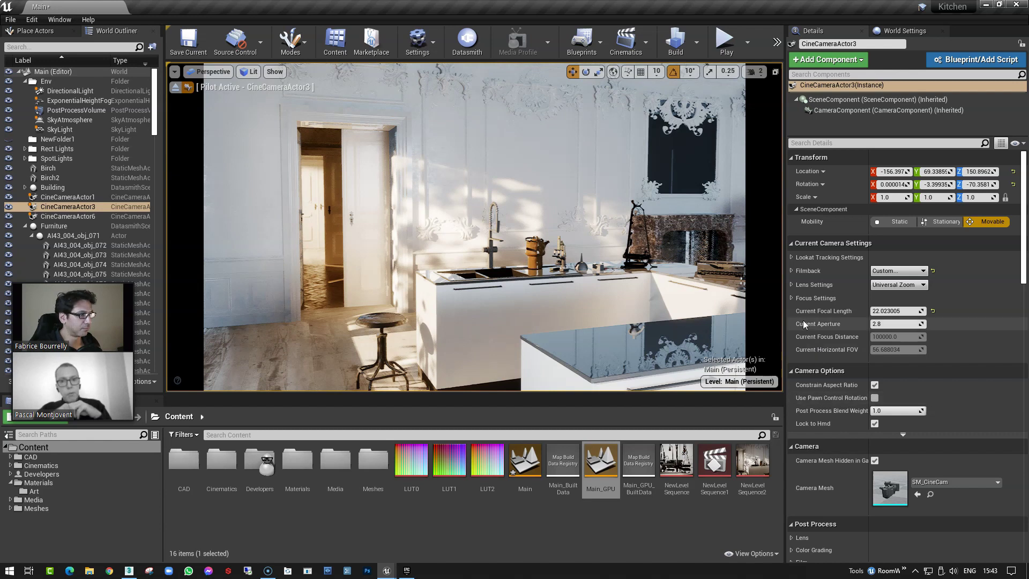
Step: Sample a manual focus distance of 672.23822 cm from the scene and preview the focus plane
left_click(792, 298)
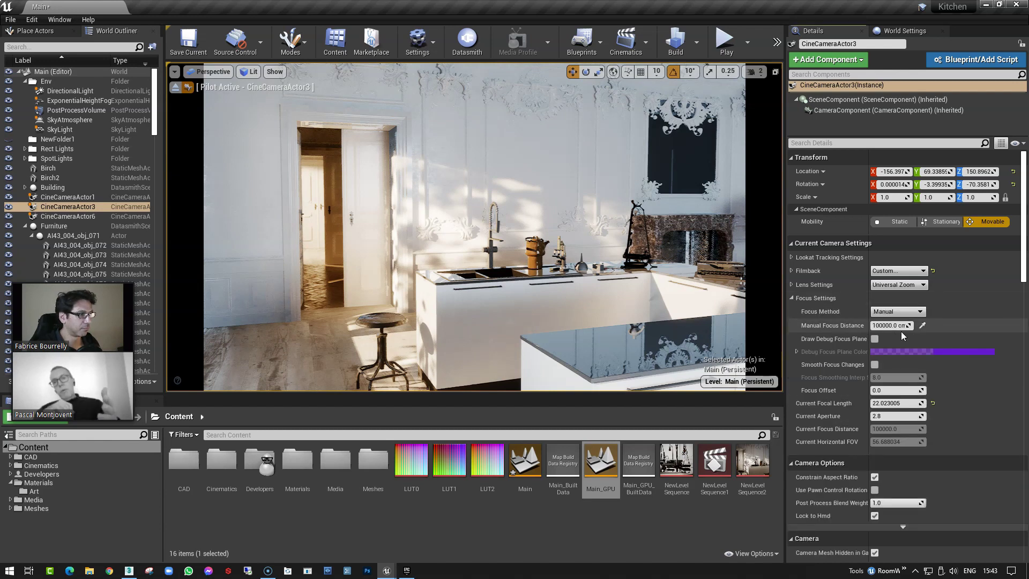
left_click(923, 325)
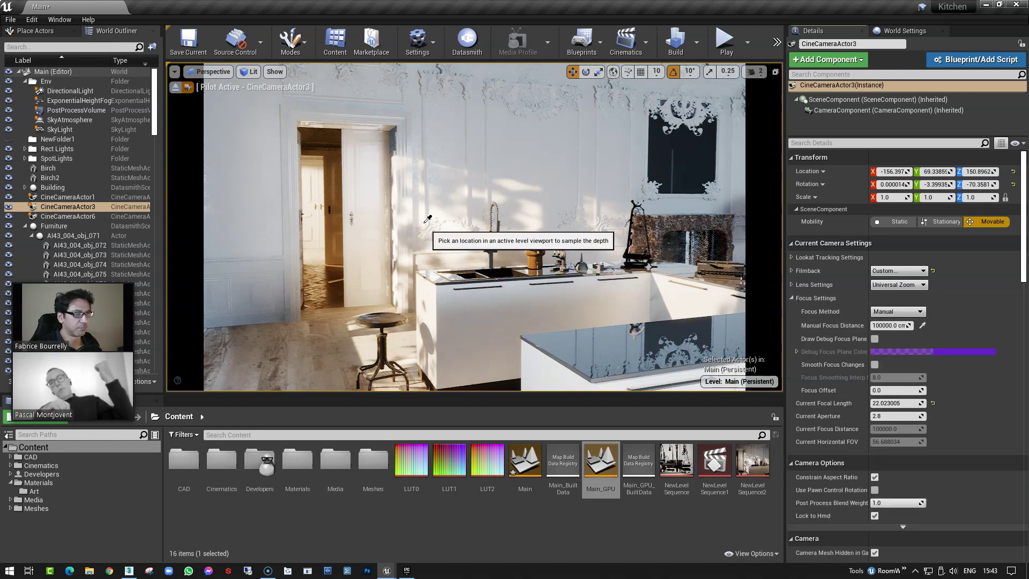
left_click(535, 250)
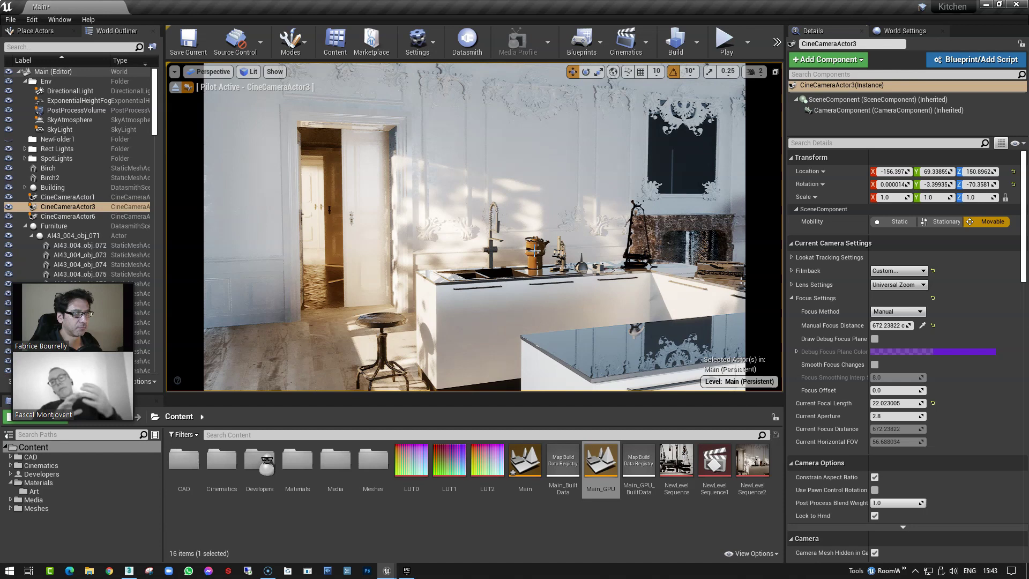
left_click(875, 339)
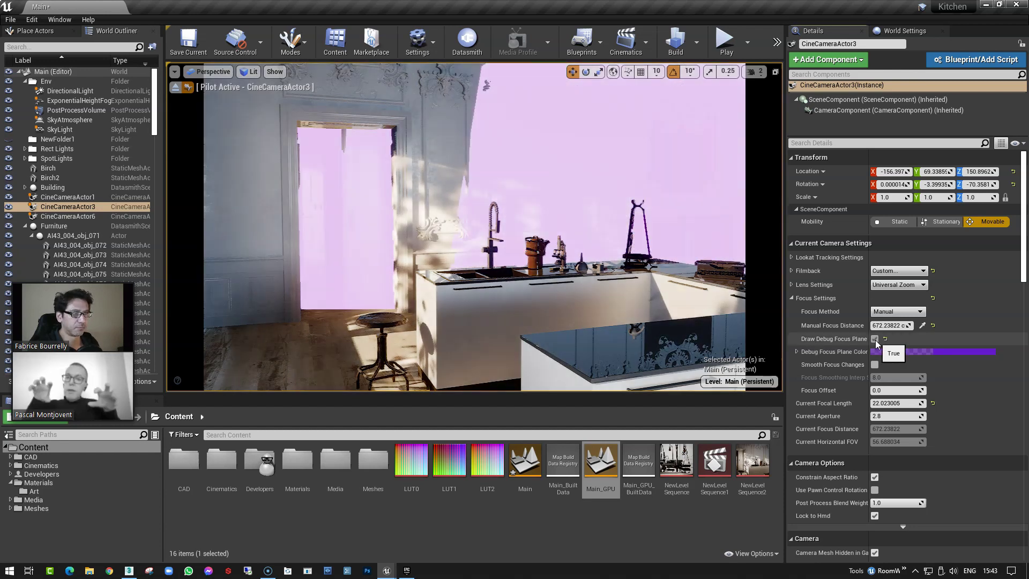
left_click(876, 340)
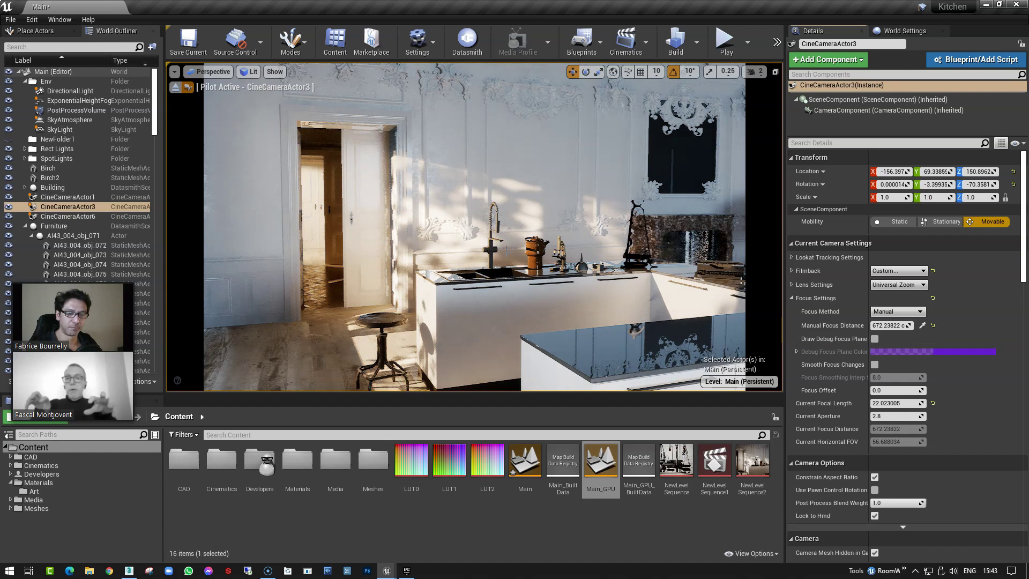
right_click_drag(508, 250, 438, 228)
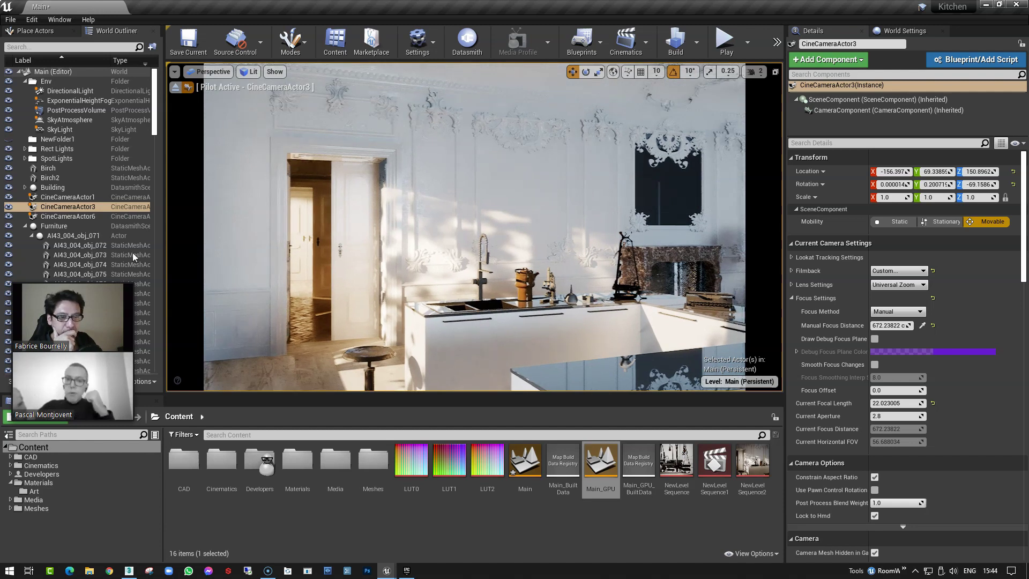
Step: Hide RightFrame and both foreground fills, keeping LeftFrame, LeftFrameBack and LeftFrameWindow2 visible
left_click(24, 149)
left_click(9, 206)
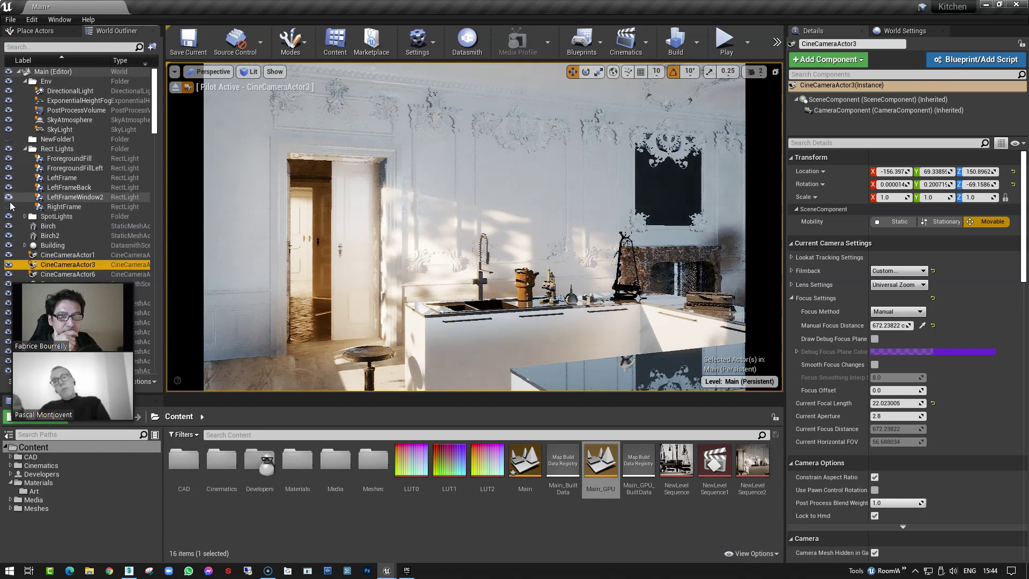
left_click(9, 197)
left_click(9, 188)
left_click(9, 178)
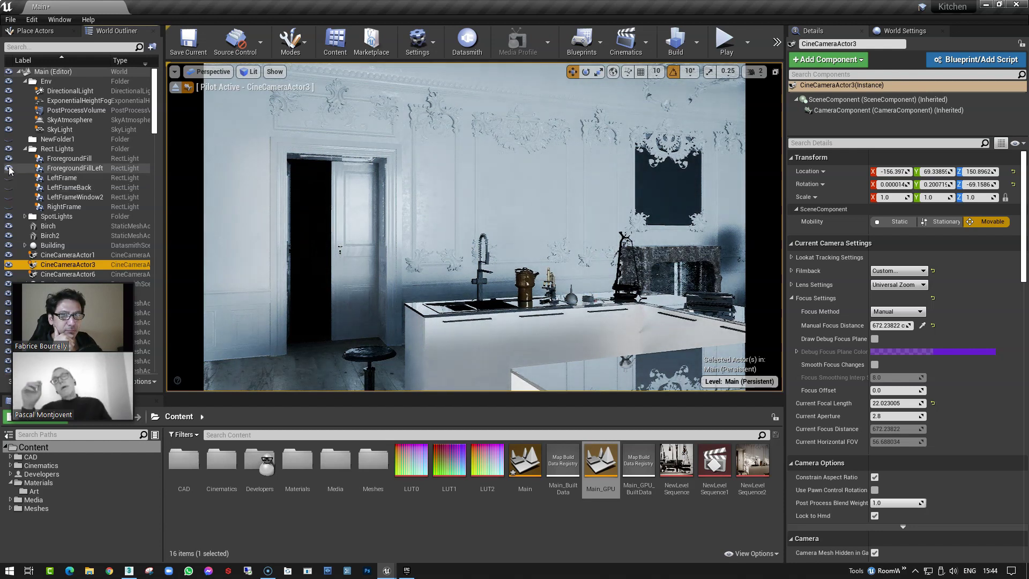
left_click(9, 168)
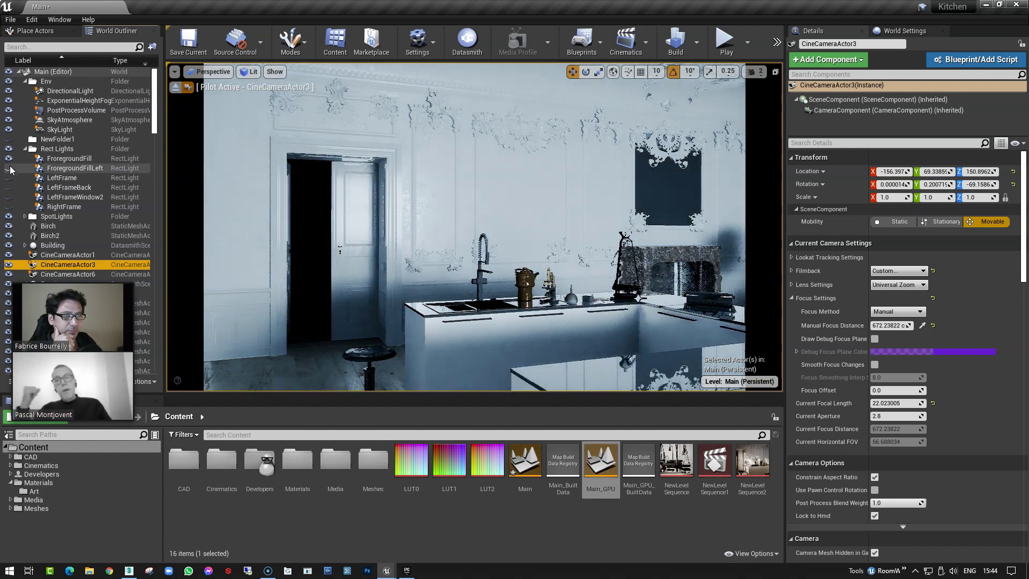
left_click(8, 159)
left_click(9, 178)
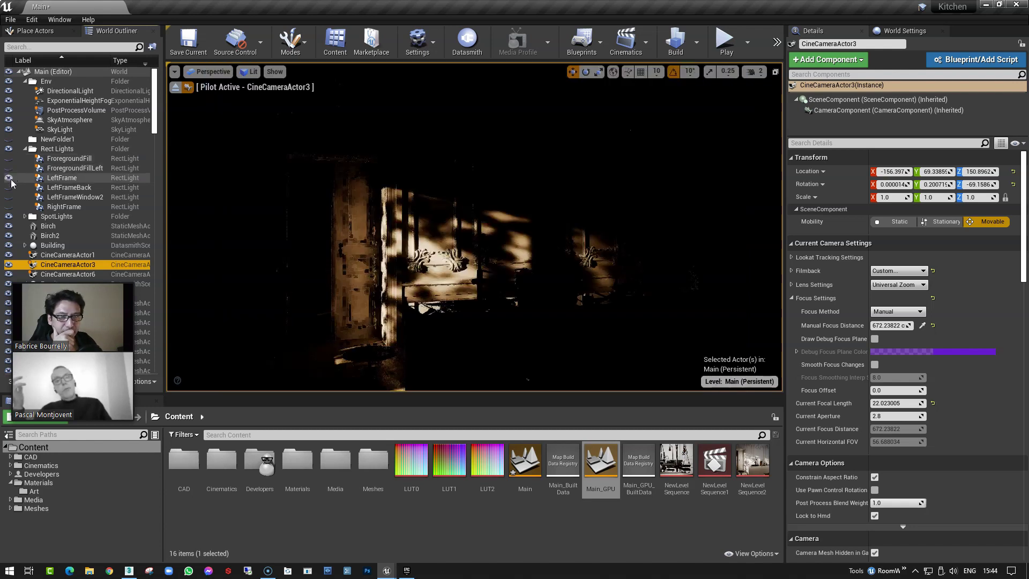
left_click(9, 188)
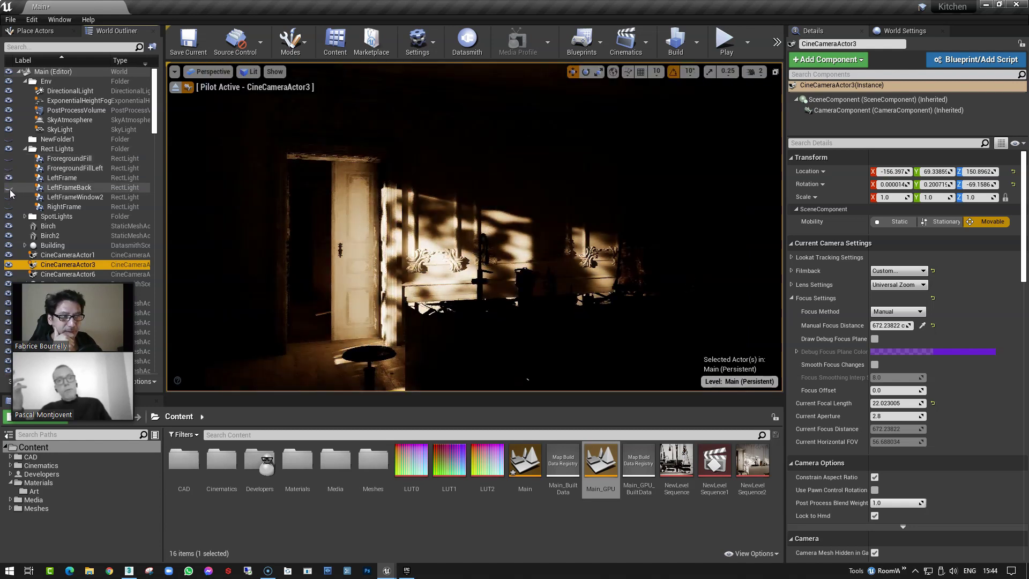
left_click(9, 188)
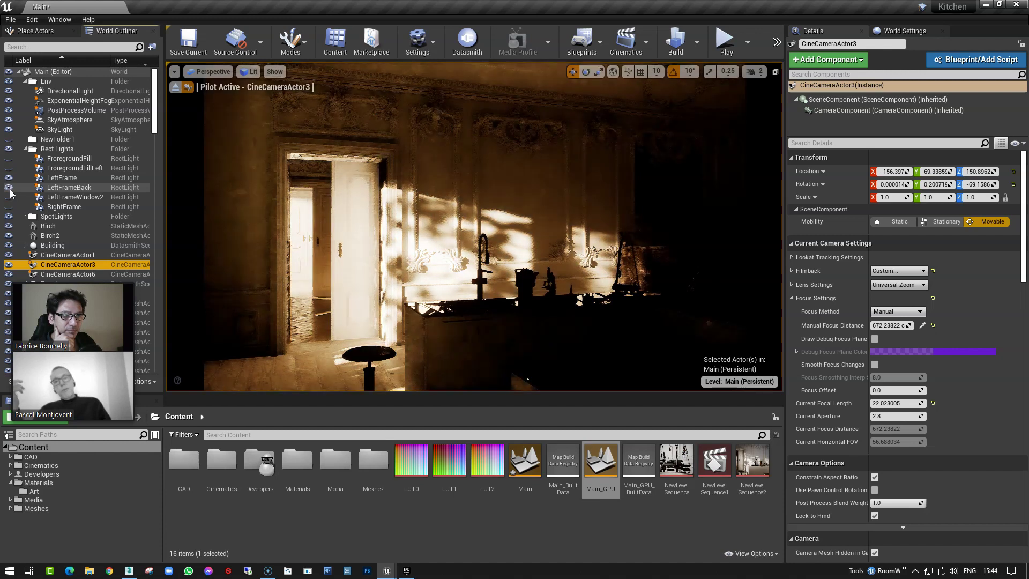
left_click(9, 198)
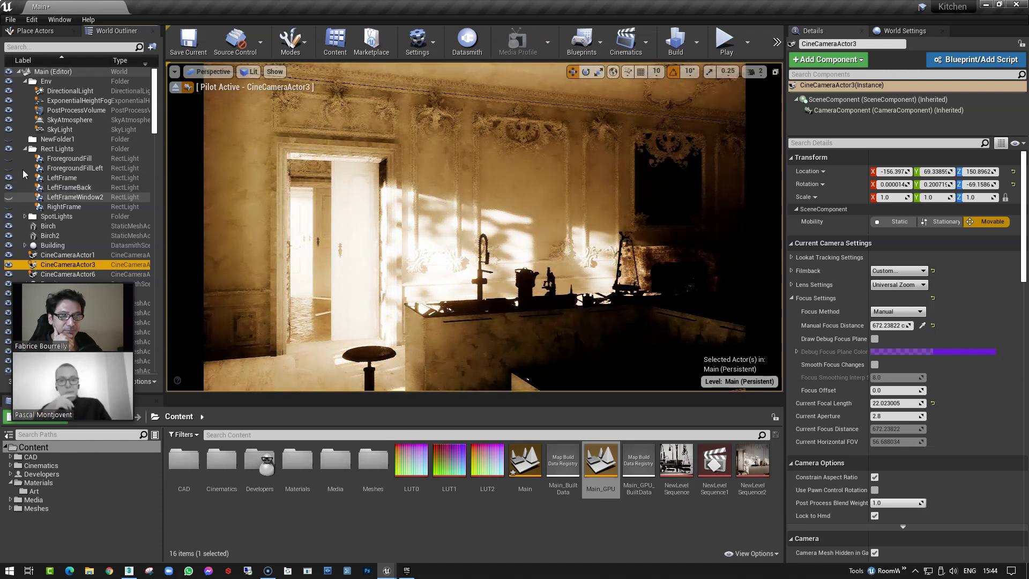
Step: Select ExponentialHeightFog and turn the RightFrame rect light back on
left_click(63, 101)
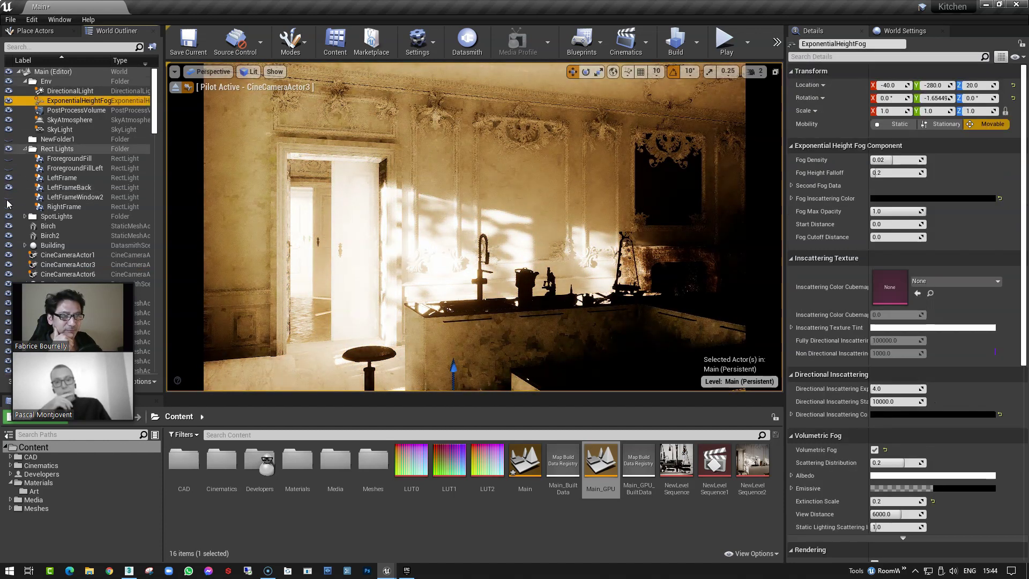
left_click(9, 198)
left_click(9, 198)
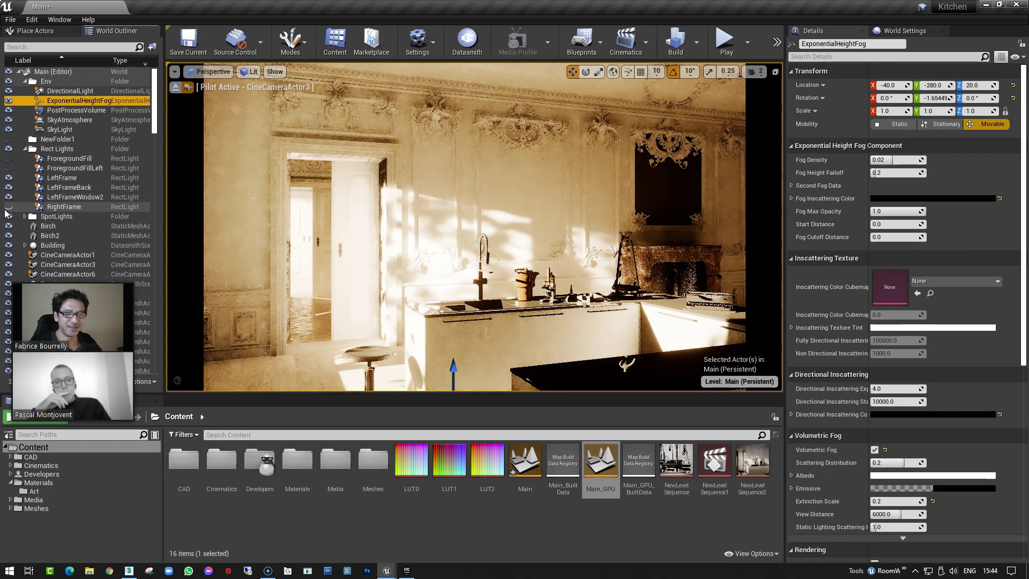
left_click(8, 207)
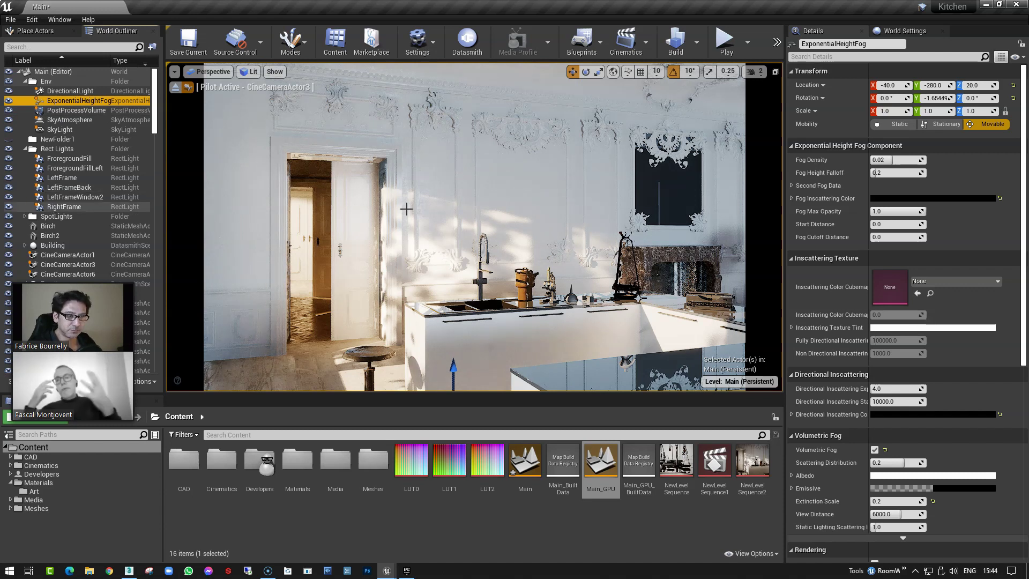
Step: Reframe the piloted camera closer on the doorway and faucet
middle_click_drag(406, 209, 408, 212)
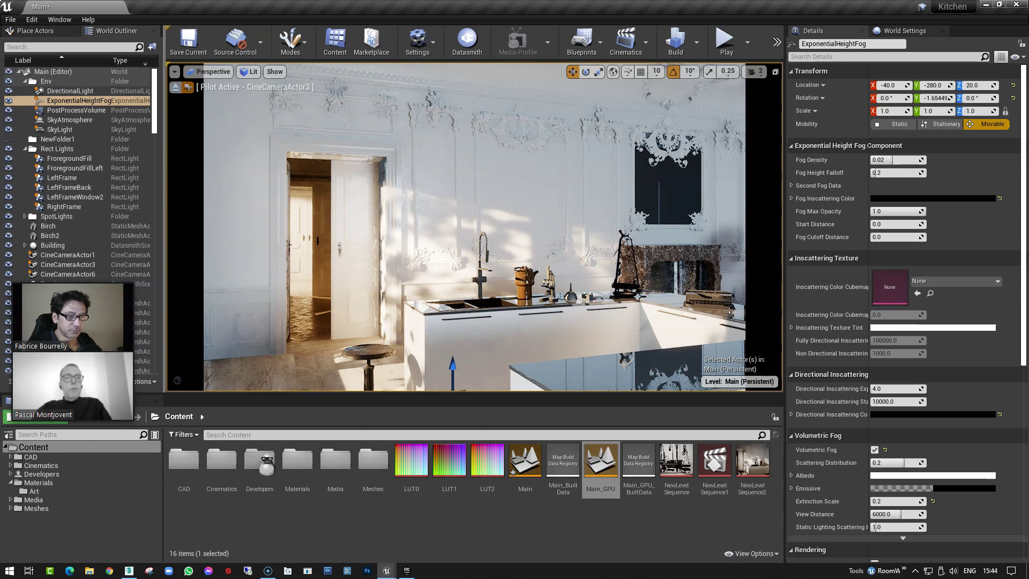
scroll(354, 191, "down", 4)
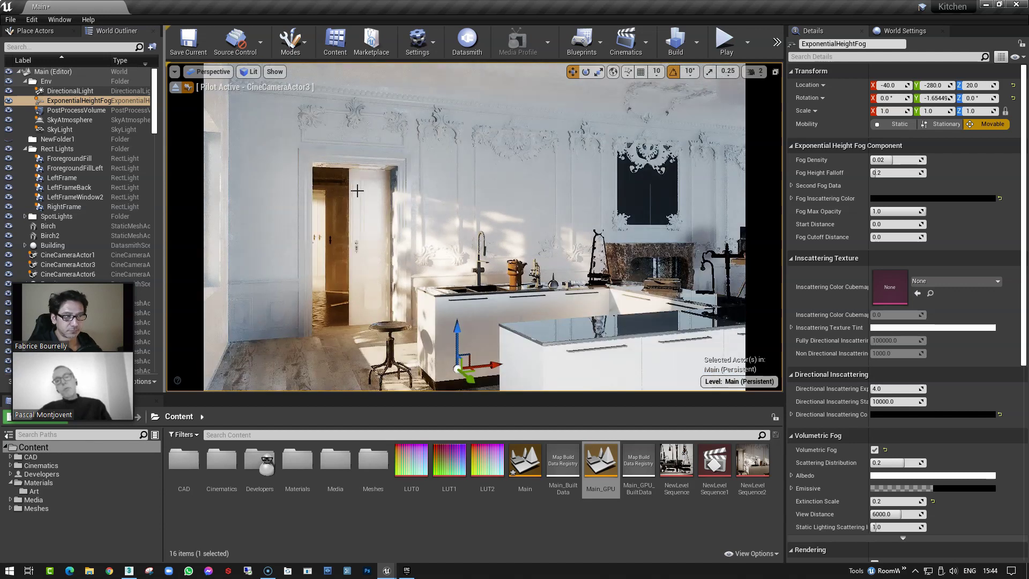
right_click_drag(357, 191, 357, 191)
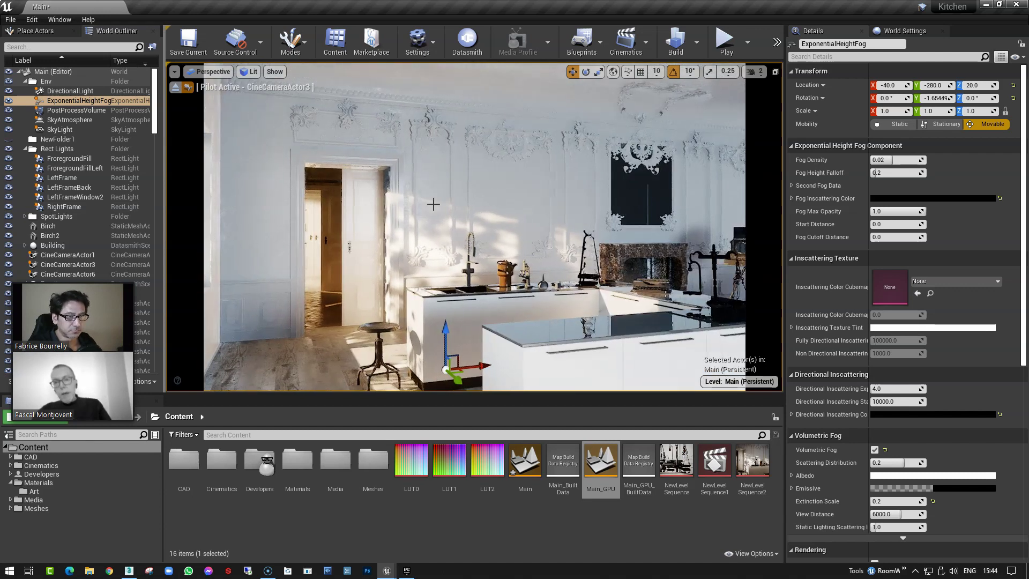
right_click_drag(433, 204, 433, 204)
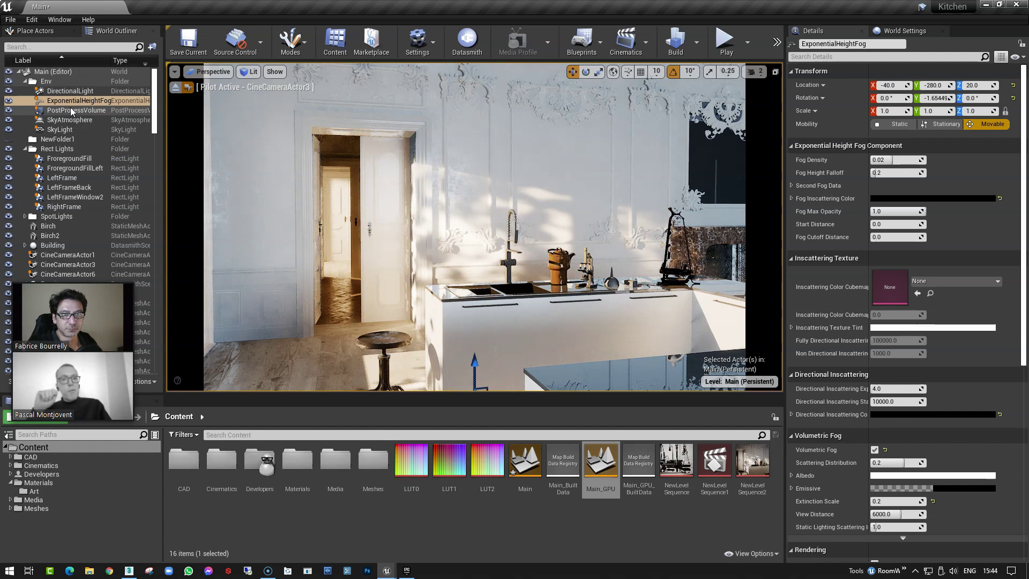
Step: Raise CineCameraActor3's aperture to about 5.75, re-angle it to -5.6° pitch, then stop piloting
left_click(75, 264)
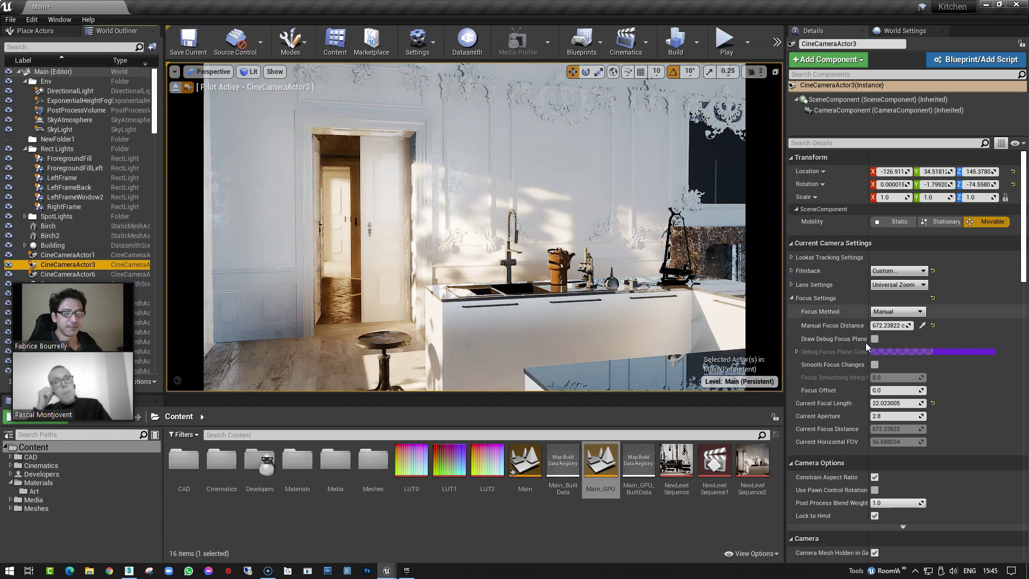
left_click_drag(889, 416, 902, 416)
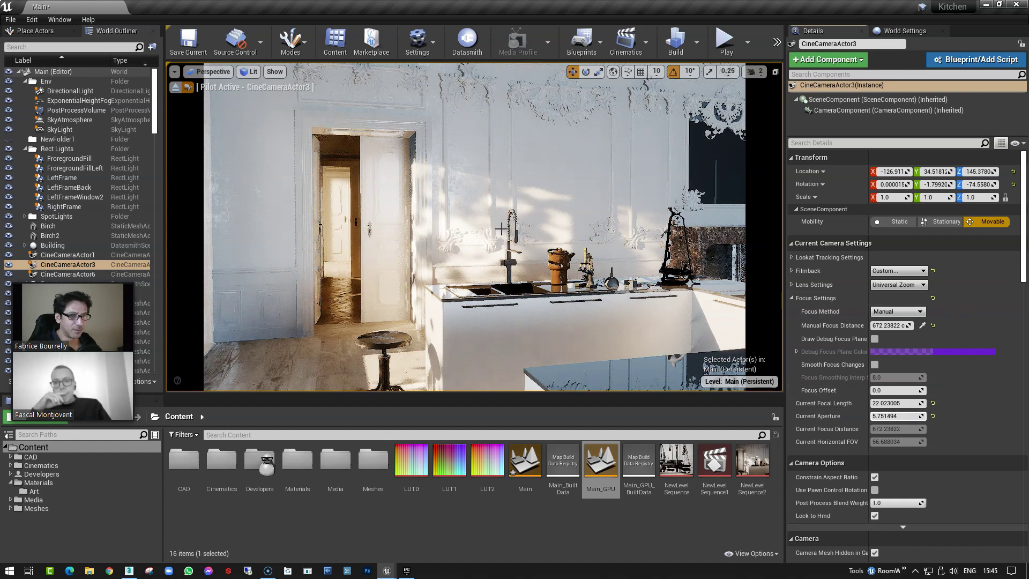
right_click_drag(501, 230, 508, 255)
middle_click_drag(501, 230, 501, 223)
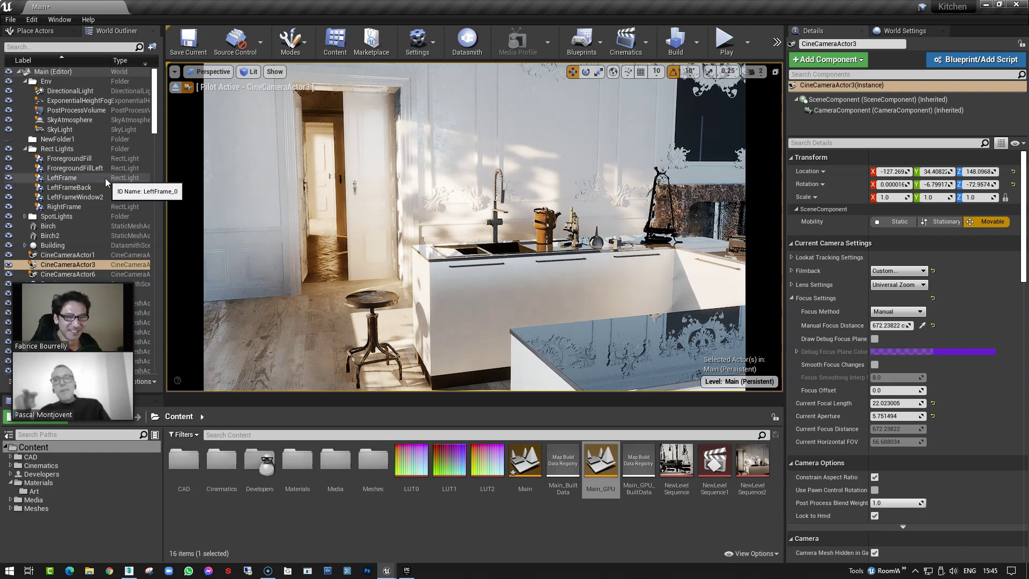
right_click_drag(356, 243, 360, 237)
left_click(176, 87)
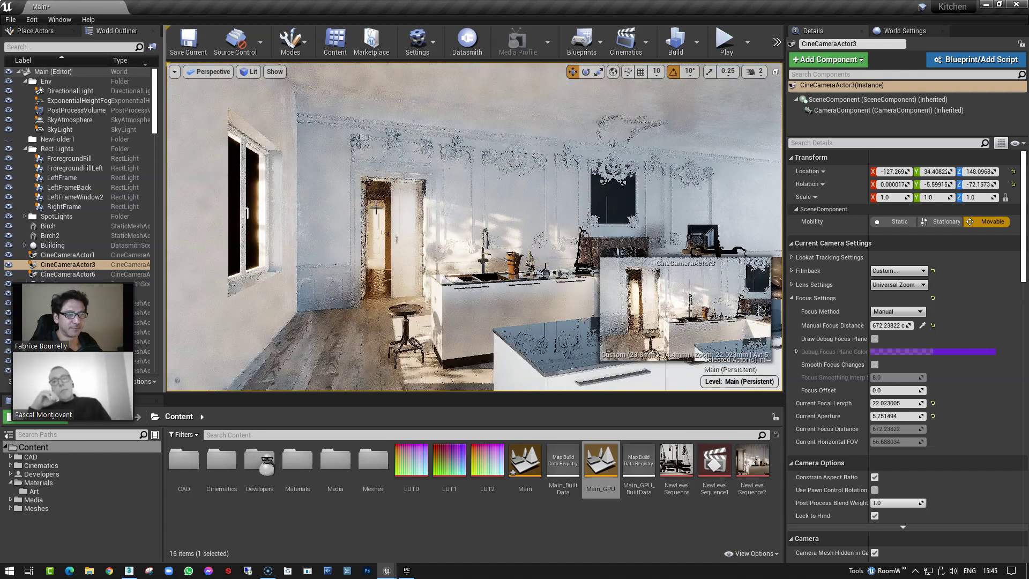
right_click_drag(358, 225, 375, 234)
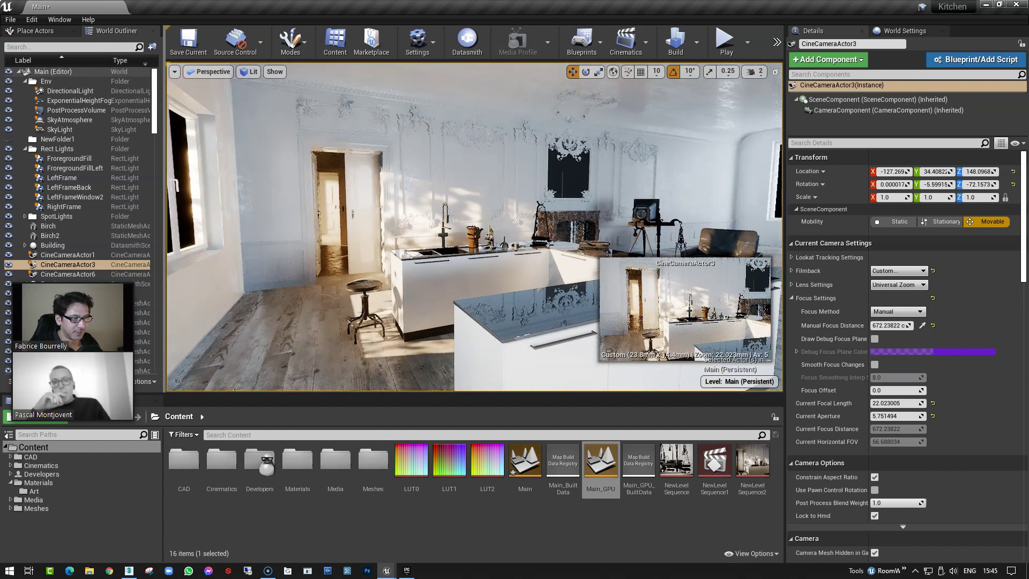
Step: Hide SpotLights, fly out through the window, and select the LeftFrame rect light among the trees
scroll(459, 228, "down", 4)
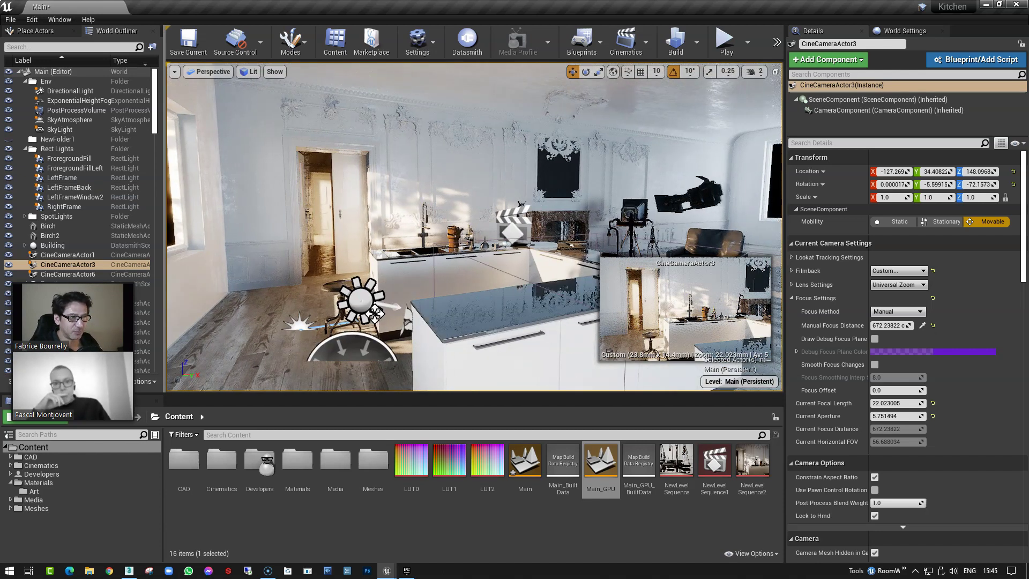
key("f")
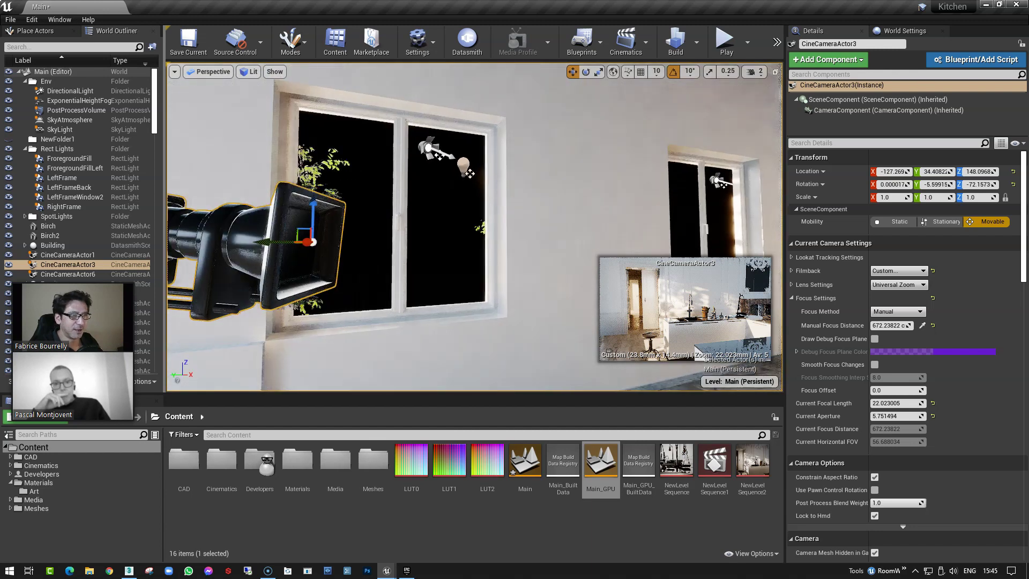
key("w")
right_click_drag(461, 227, 474, 212)
right_click_drag(307, 235, 319, 227)
left_click(8, 217)
key("w")
mouse_move(444, 170)
right_mouse_down()
mouse_move(428, 167)
mouse_move(444, 169)
right_mouse_up()
left_click(283, 137)
Step: Orbit around the LeftFrame light, select LeftFrameWindow2, and pull back to see more lights
key("f")
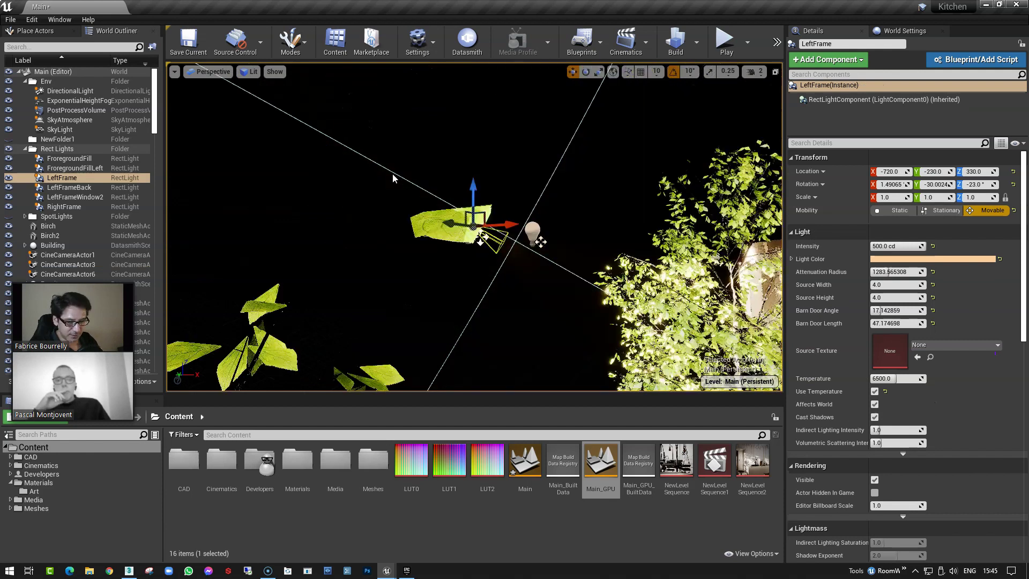
mouse_move(388, 233)
left_mouse_down("alt")
mouse_move(445, 268)
mouse_move(388, 232)
left_mouse_up("alt")
left_click_drag(438, 279, 306, 209, "alt")
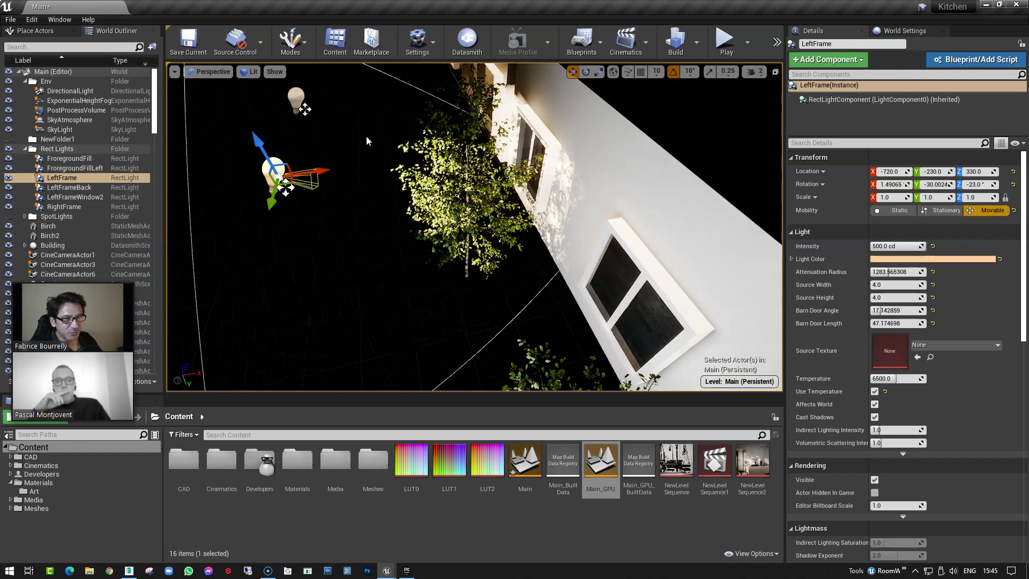
left_click(296, 95)
key("s")
right_click_drag(413, 142, 424, 149)
Step: Select ForegroundFillLeft and LeftFrameBack while orbiting to a frontal overview of the wall
left_click(457, 289)
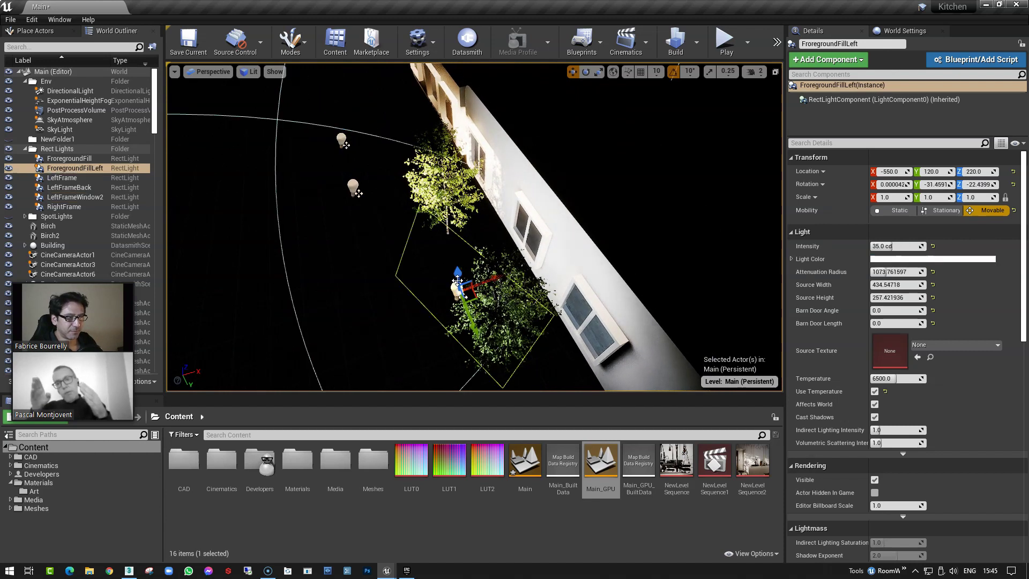
left_click_drag(450, 219, 498, 213, "alt")
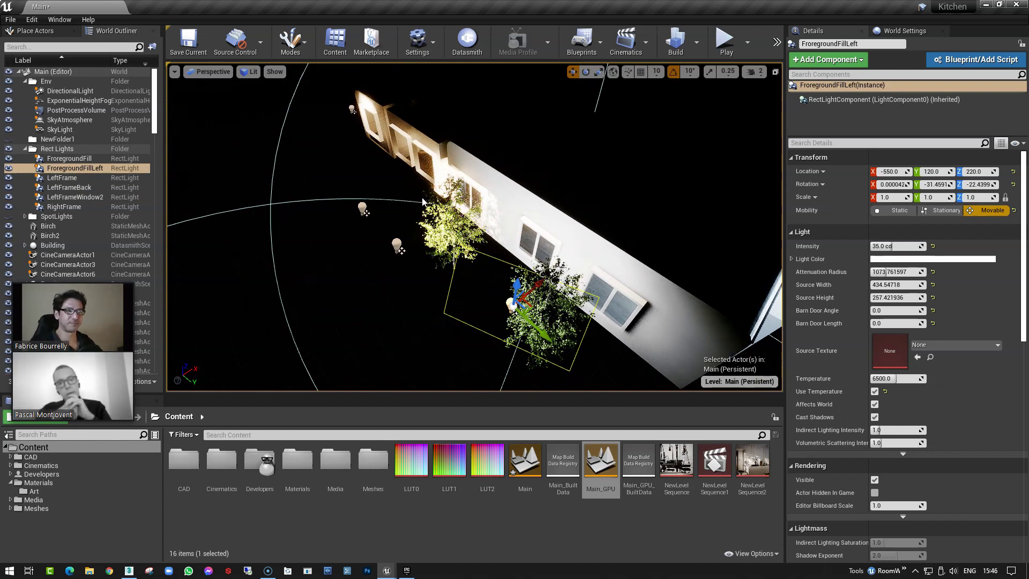
left_click_drag(408, 280, 480, 268, "alt")
left_click_drag(365, 262, 300, 232, "alt")
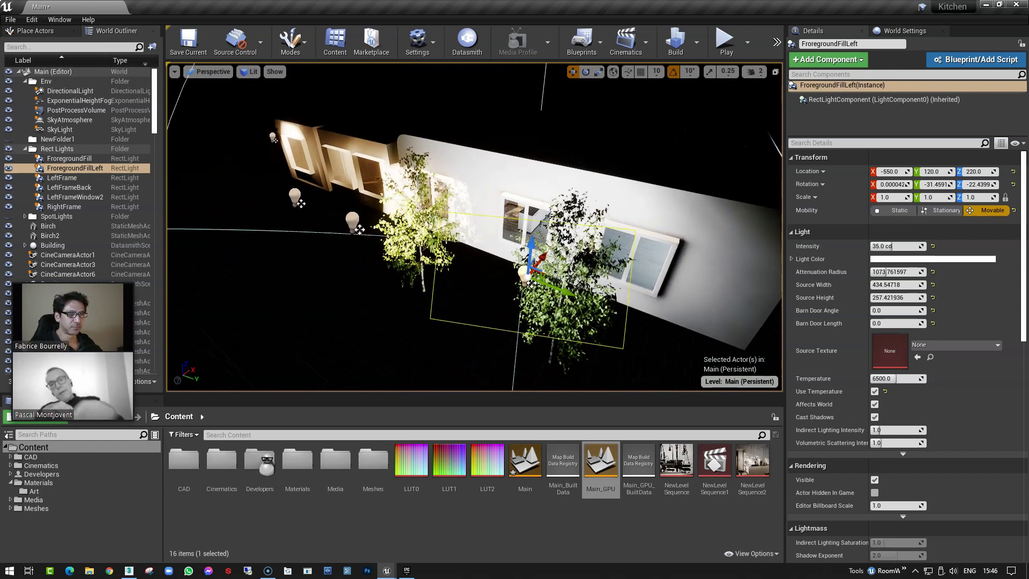
left_click(272, 137)
left_click_drag(321, 214, 345, 214, "alt")
middle_click_drag(253, 186, 314, 185, "alt")
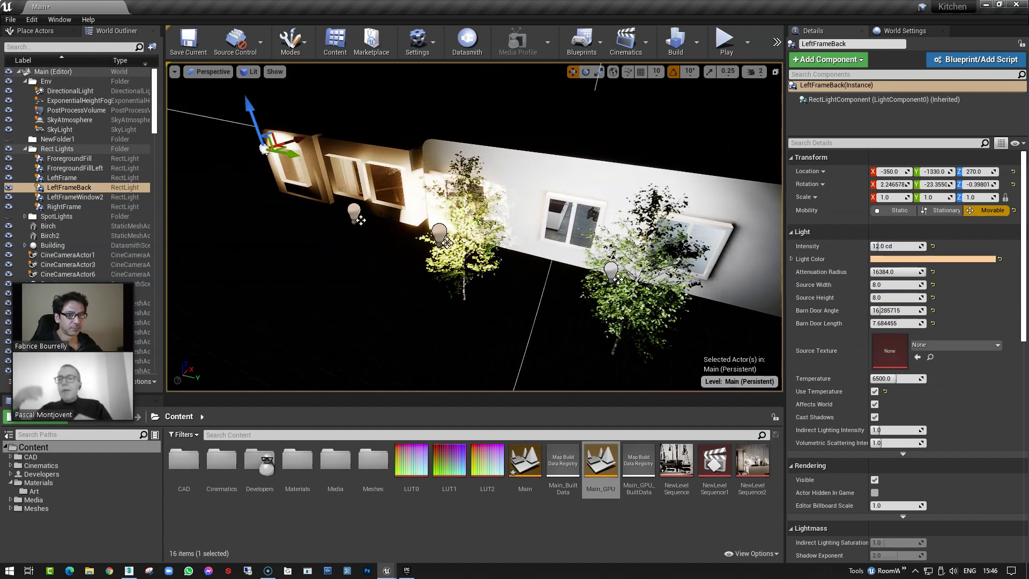
Step: Pilot CineCameraActor3 again, compare the shot with LeftFrameBack off and on, then select the camera
left_click(213, 72)
left_click(233, 199)
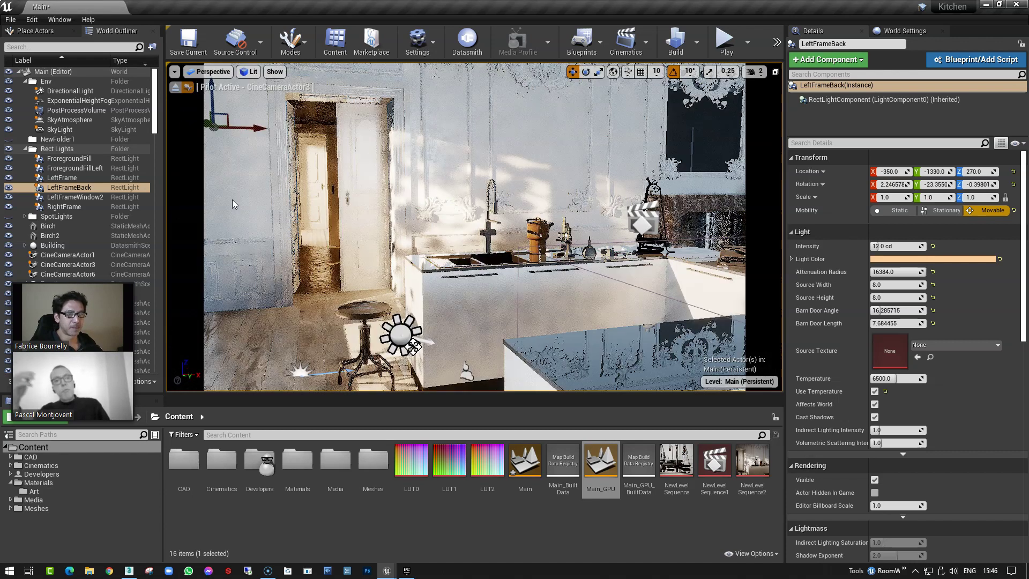
left_click(8, 188)
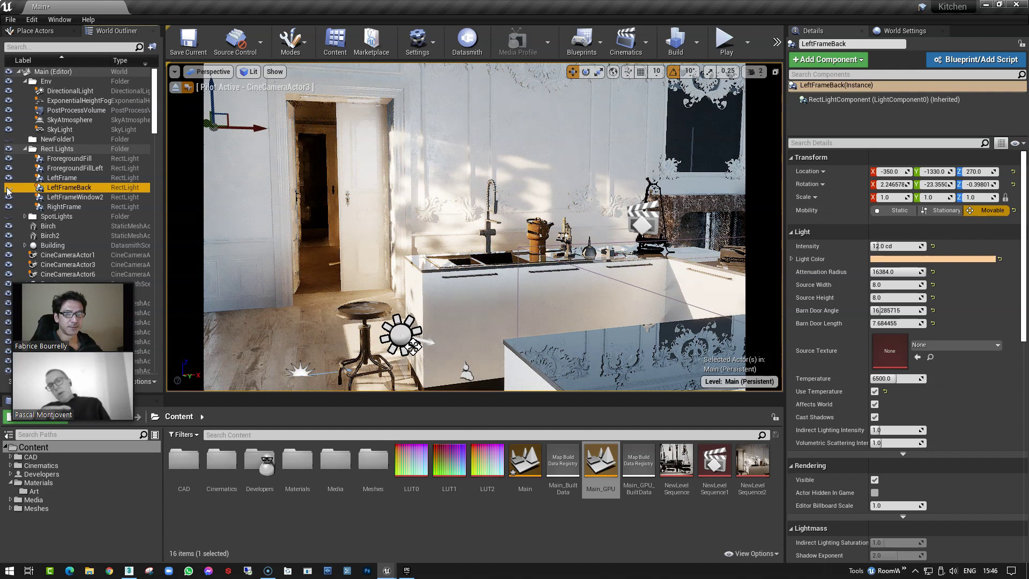
left_click(7, 188)
left_click(7, 188)
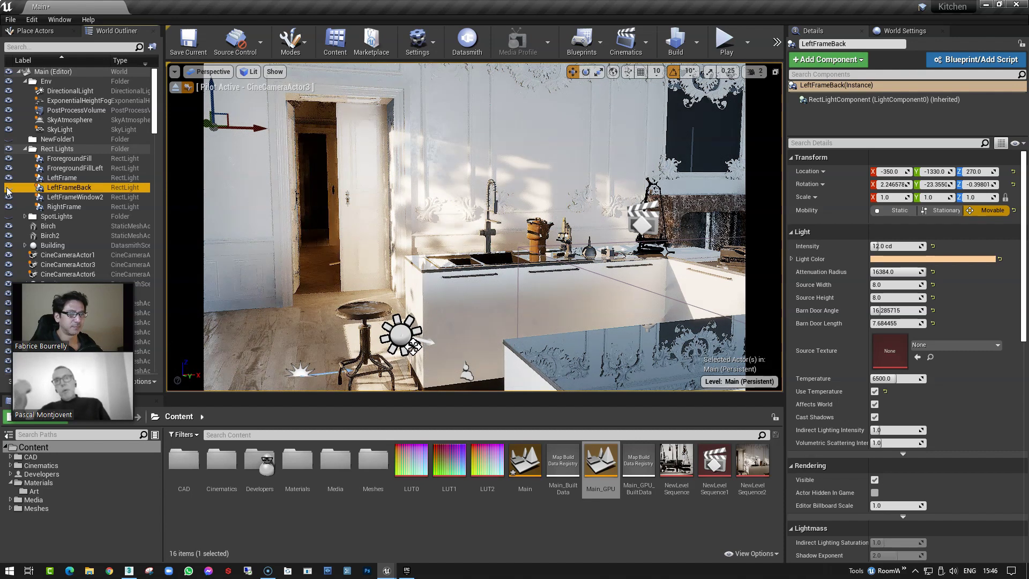
left_click(8, 187)
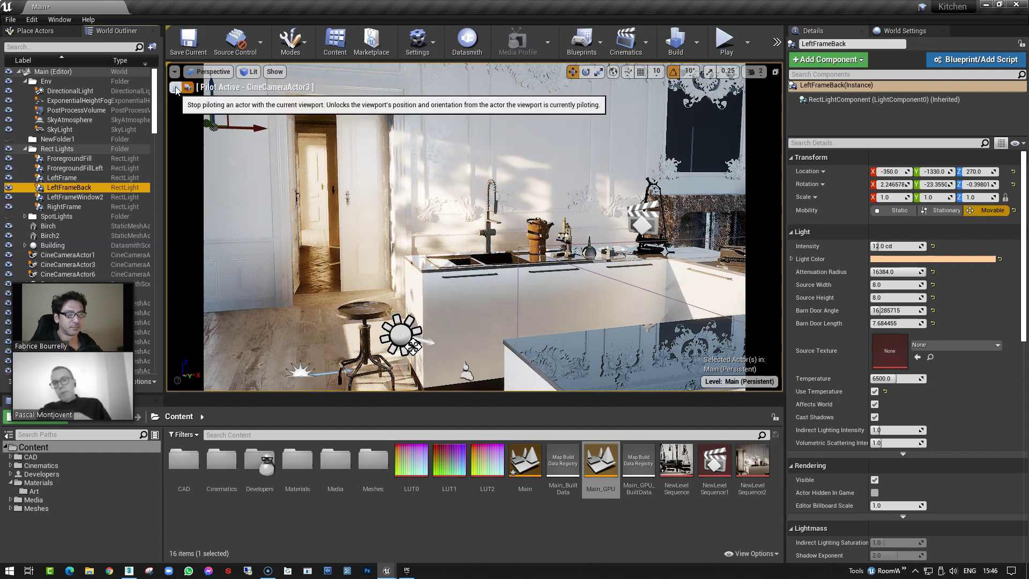
left_click(70, 264)
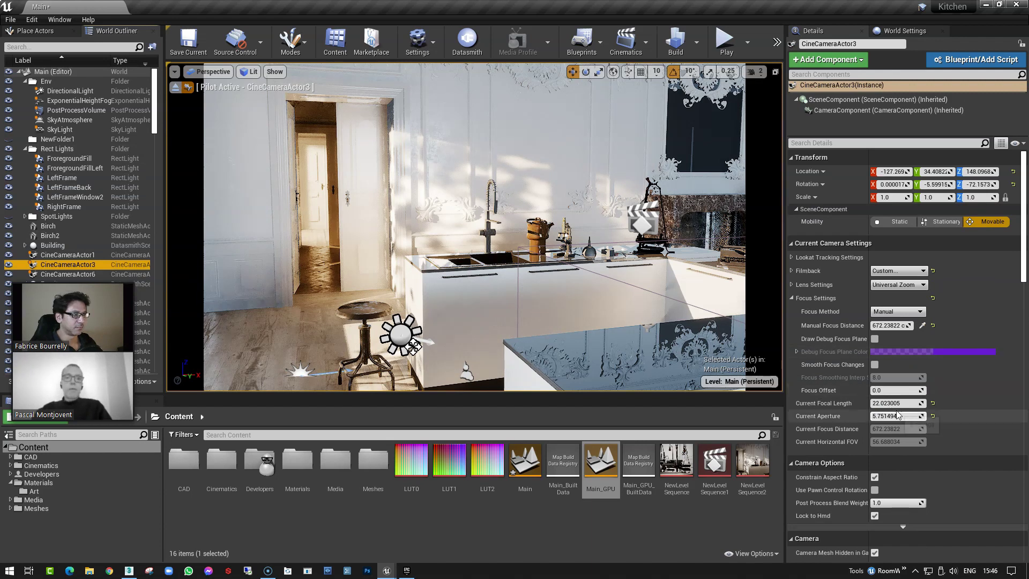
Step: Raise the camera aperture to about 6.1, then give PostProcessVolume Manual exposure metering with compensation 11.0
left_click_drag(895, 417, 902, 417)
left_click(75, 110)
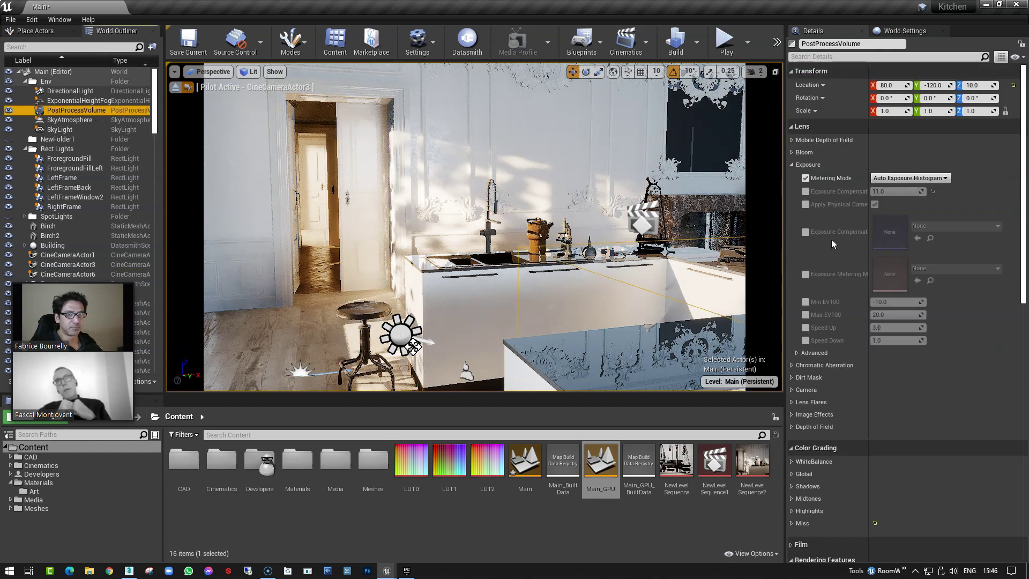
left_click(807, 192)
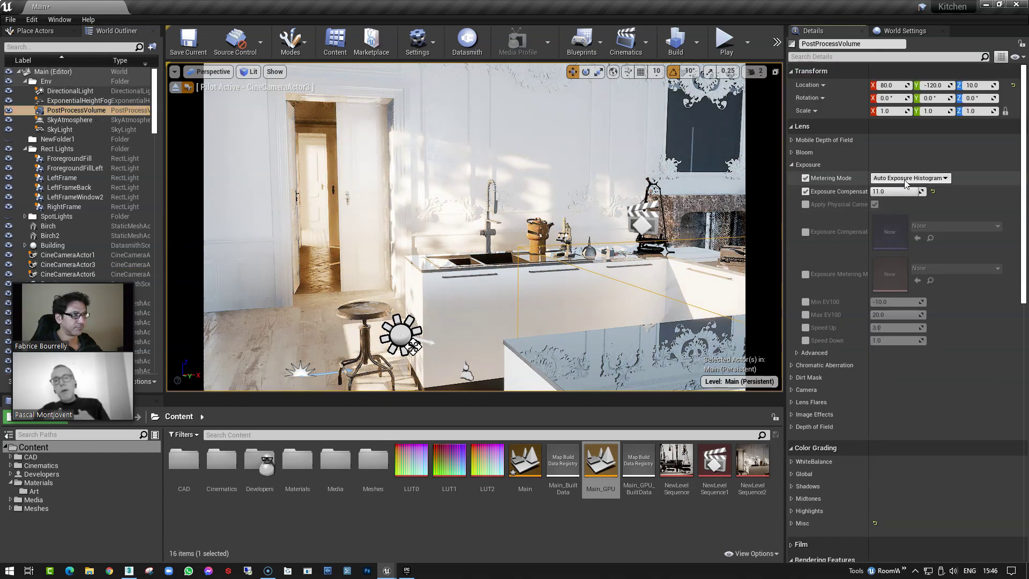
left_click(910, 179)
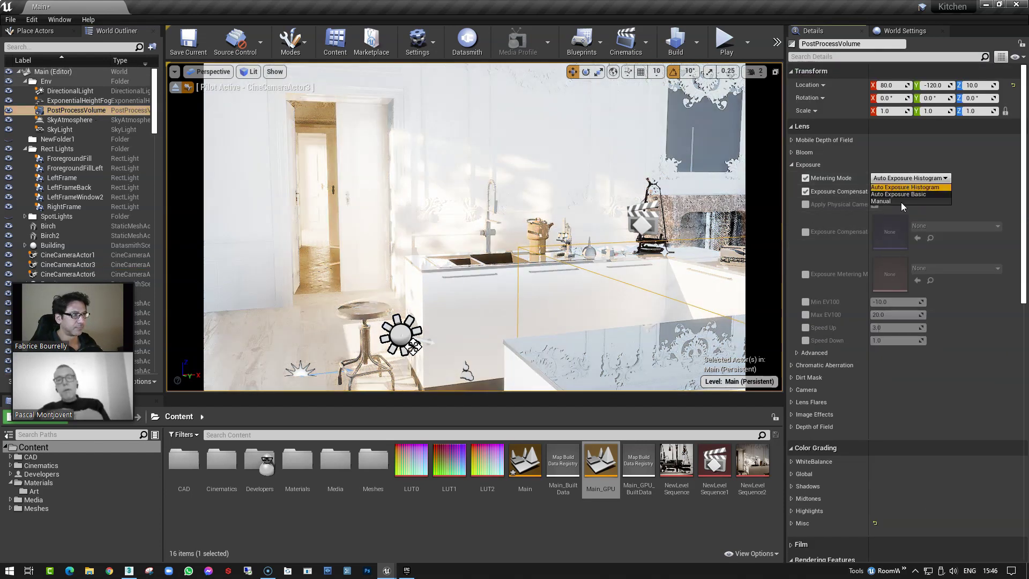
left_click(902, 206)
left_click(897, 193)
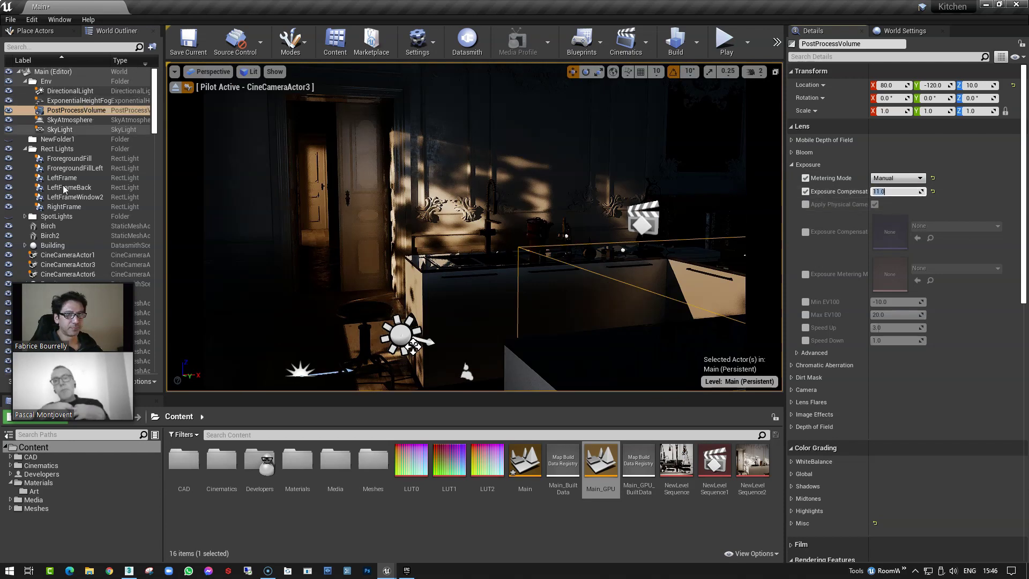
Step: Open CineCameraActor3's aperture to about 2.8 and hide the LeftFrameBack light
left_click(80, 265)
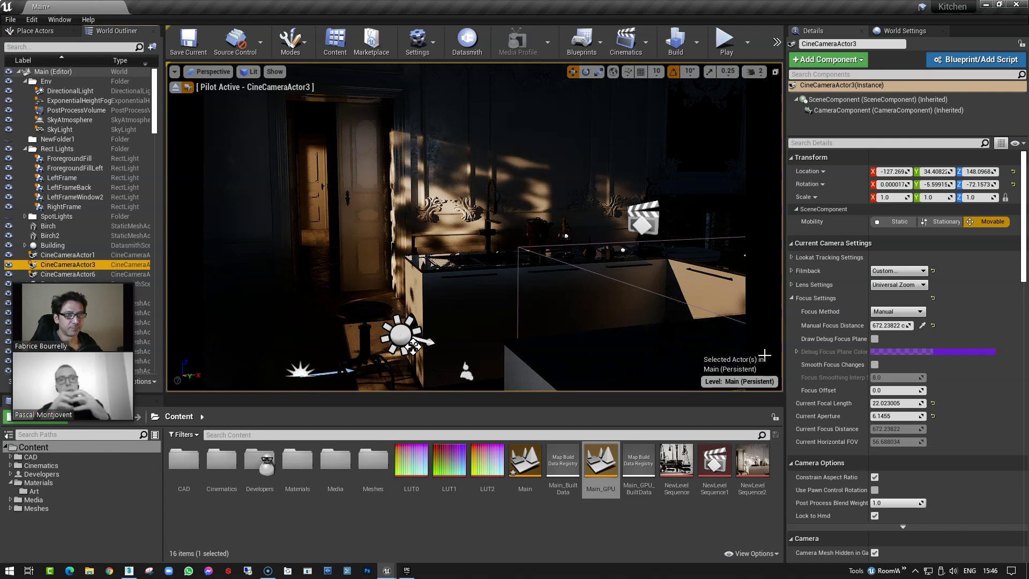
left_click_drag(901, 416, 846, 416)
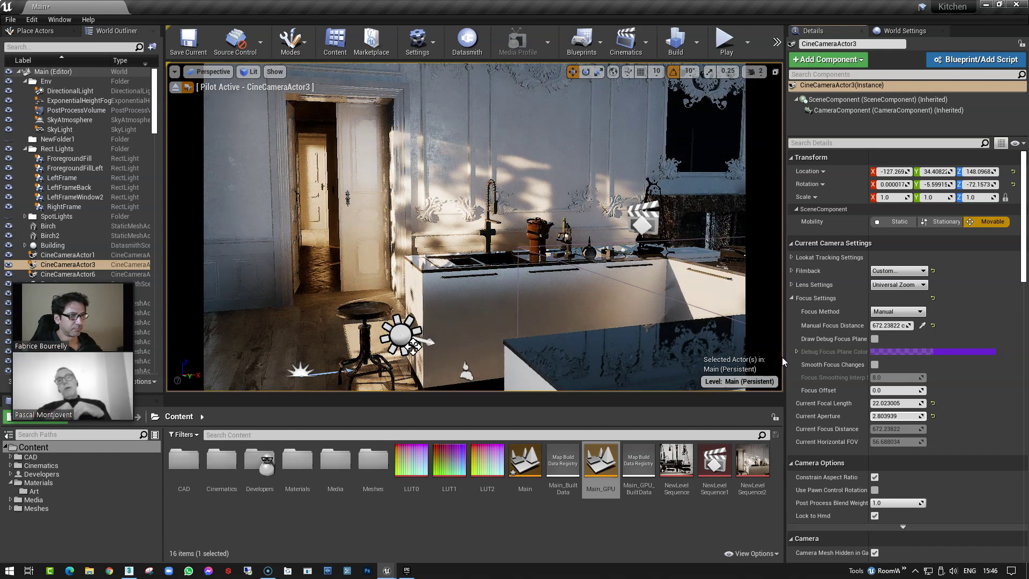
left_click(9, 188)
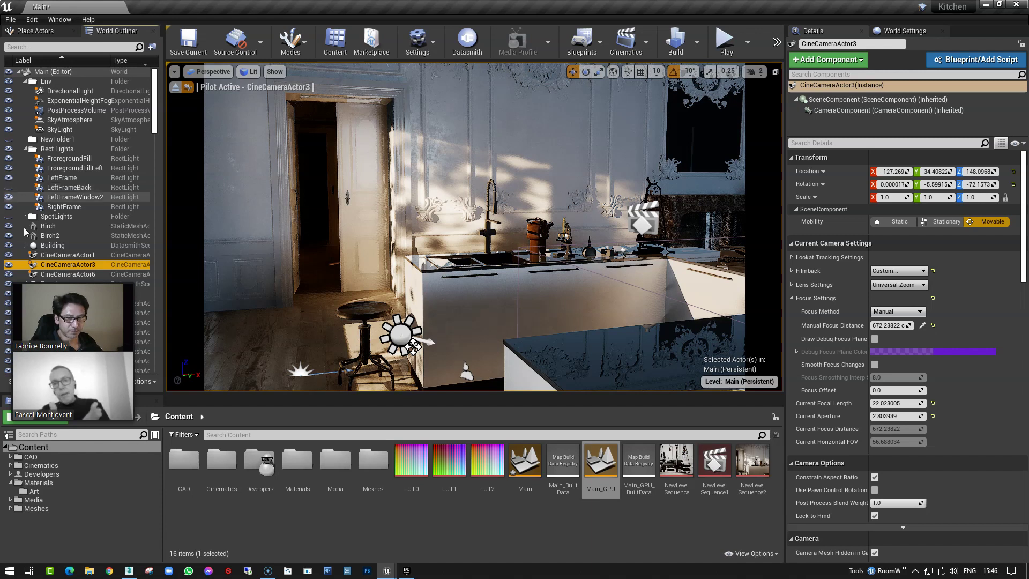
mouse_move(89, 287)
left_click_drag(89, 278, 0, 238)
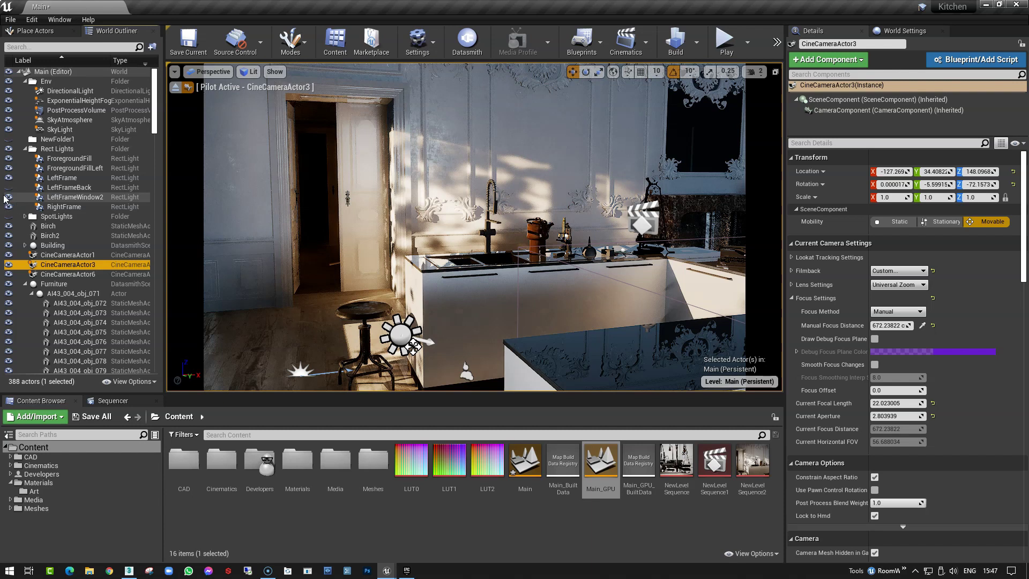
Step: Briefly hide LeftFrameWindow2 and LeftFrame, then restore all three LeftFrame lights
left_click(8, 197)
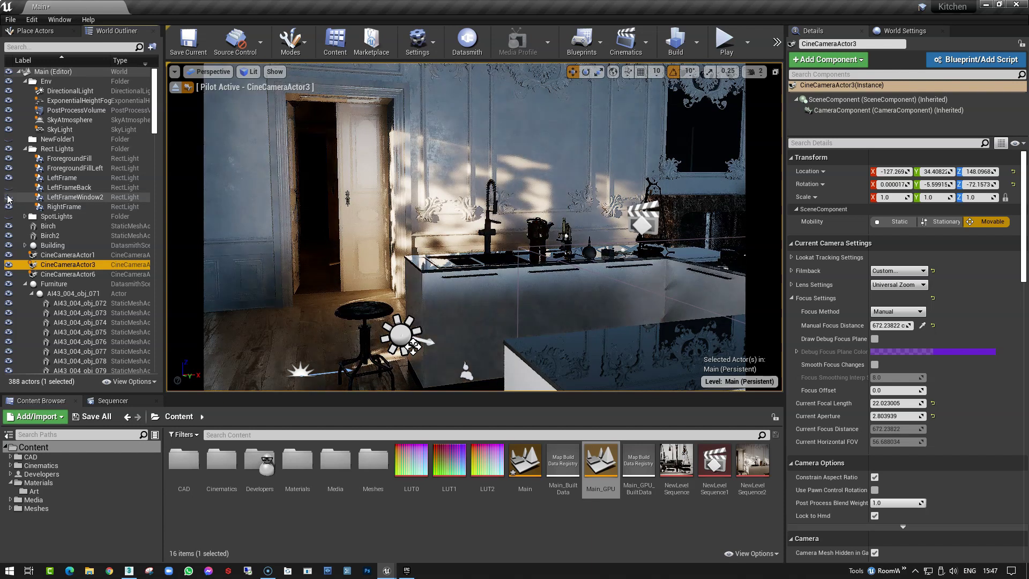
left_click(9, 178)
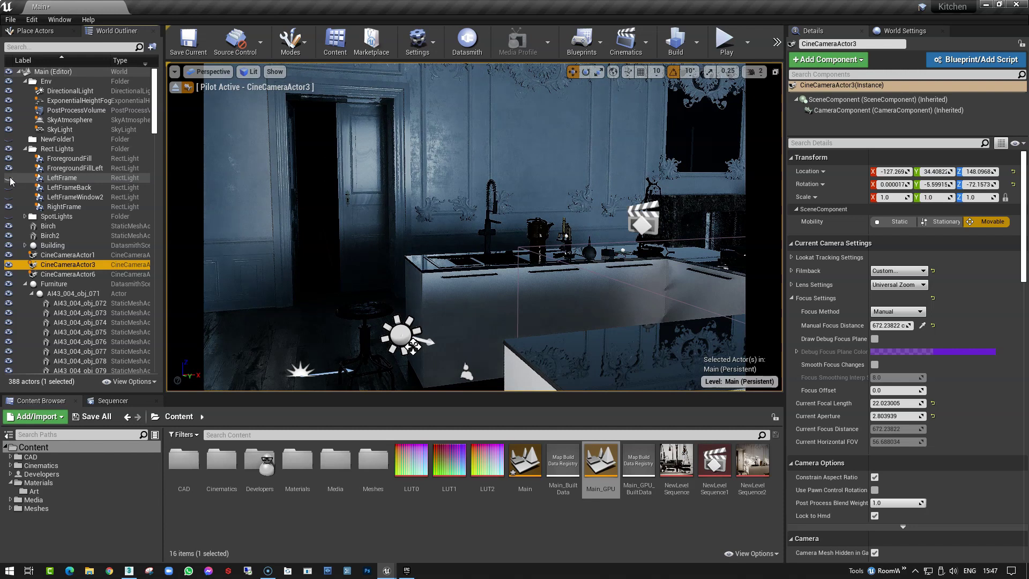
left_click(9, 178)
left_click(9, 188)
left_click(8, 197)
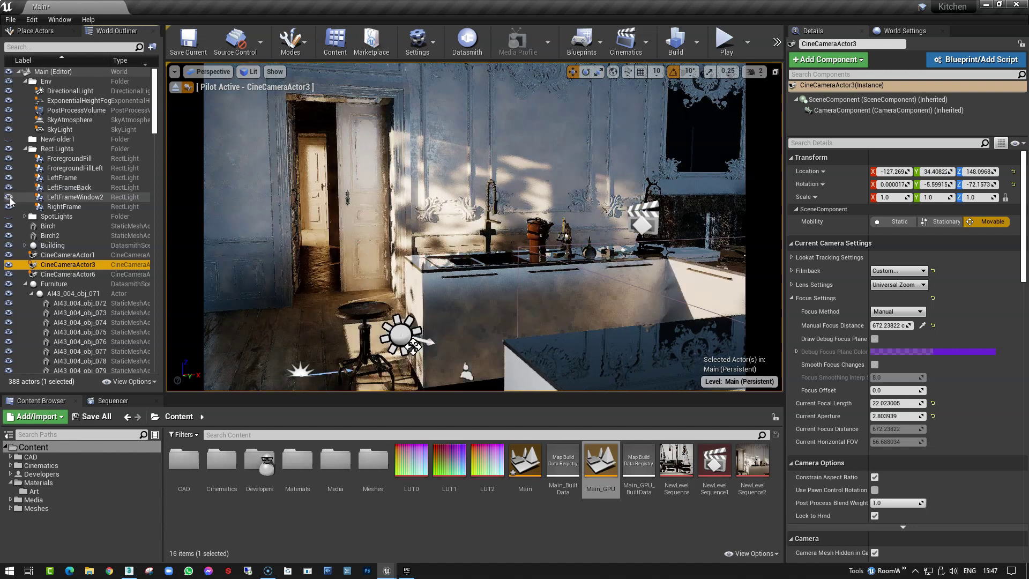
Step: Hide the ForegroundFillLeft, ForegroundFill and RightFrame lights
left_click(9, 168)
left_click(8, 159)
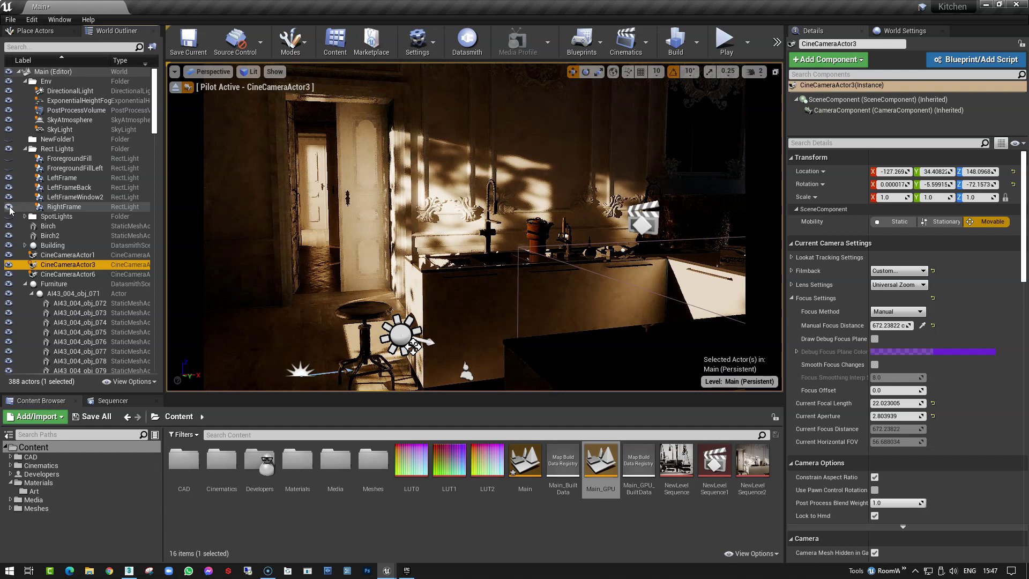
left_click(9, 207)
left_click(9, 207)
Step: Tilt the camera view slightly upward and hide the Birch2 tree, keeping Birch visible
mouse_move(407, 237)
right_mouse_down()
mouse_move(405, 213)
mouse_move(403, 229)
right_mouse_up()
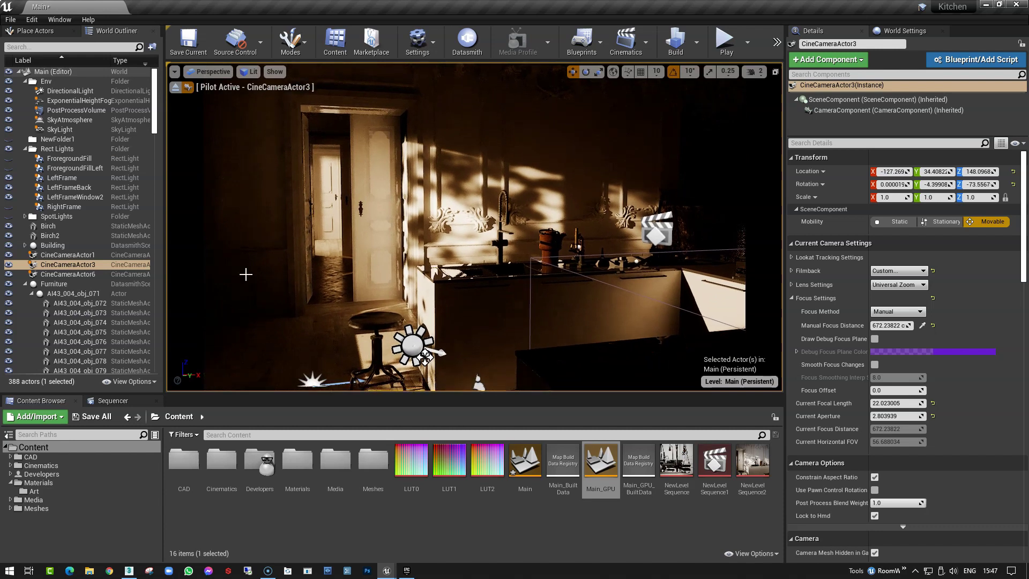
left_click(9, 227)
left_click(9, 235)
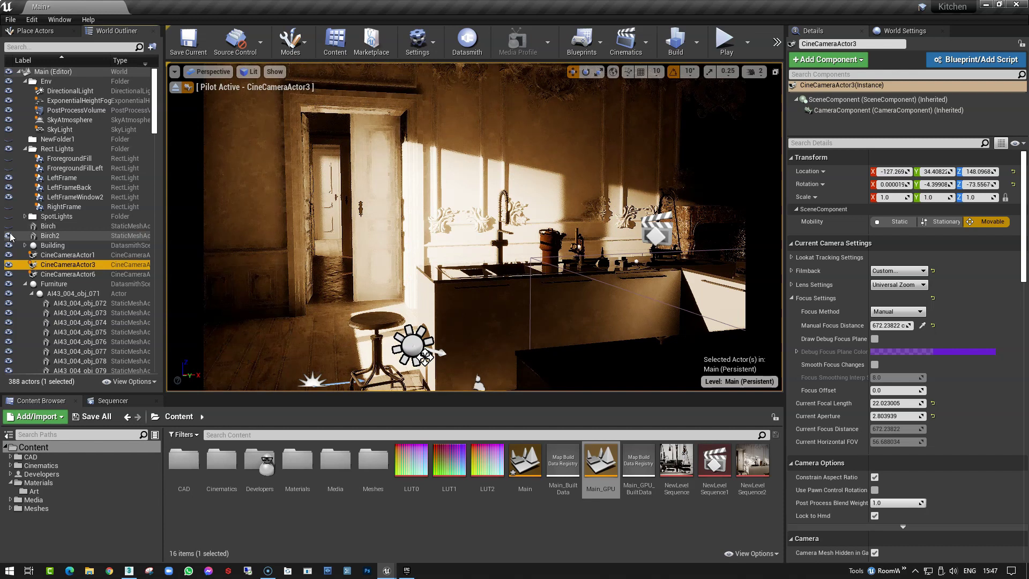
left_click(9, 228)
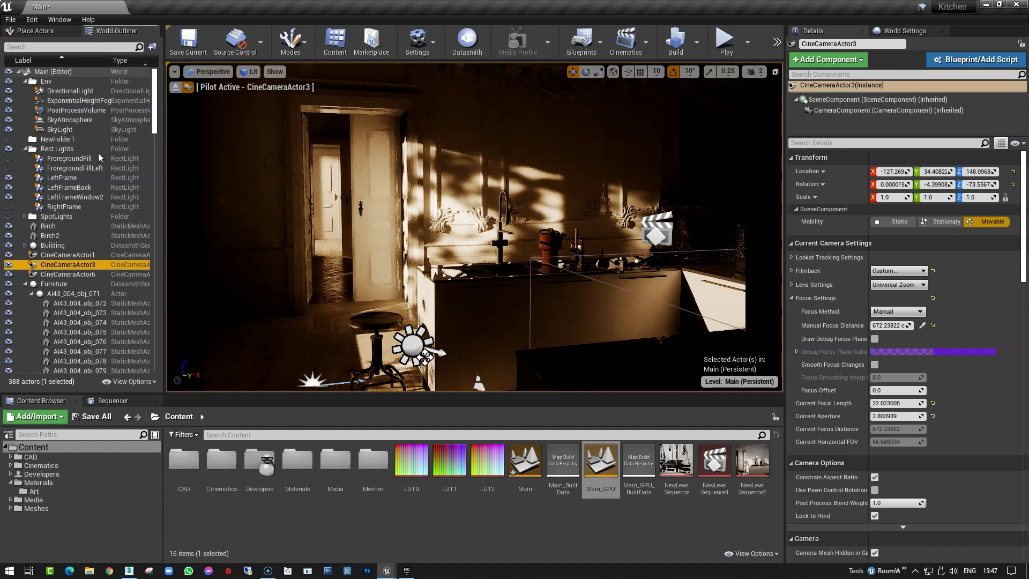
Step: Compare PostProcessVolume's Brute Force ray-traced GI (1 bounce, 16 samples) off and on
left_click(77, 110)
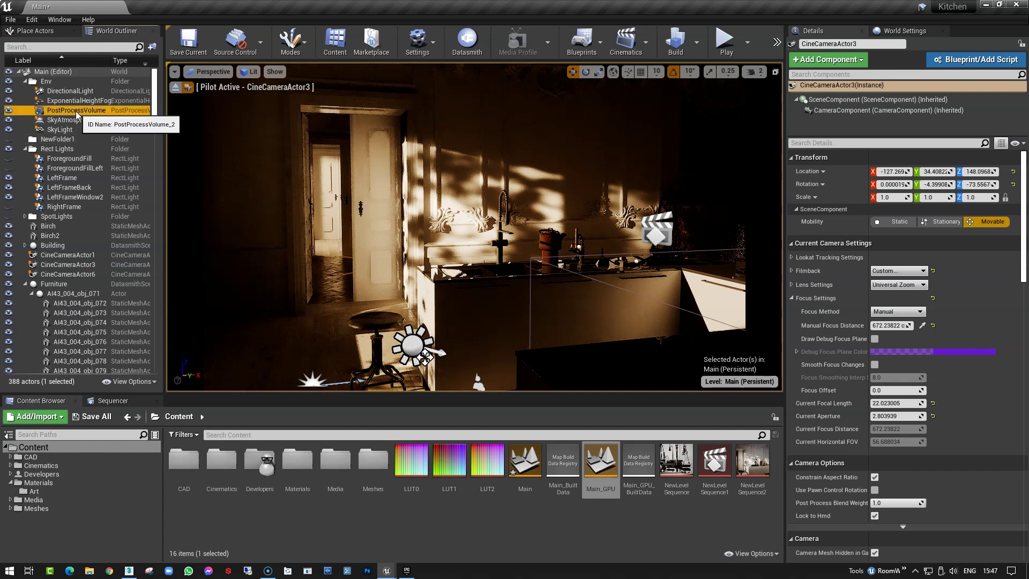
left_click_drag(1025, 300, 1025, 463)
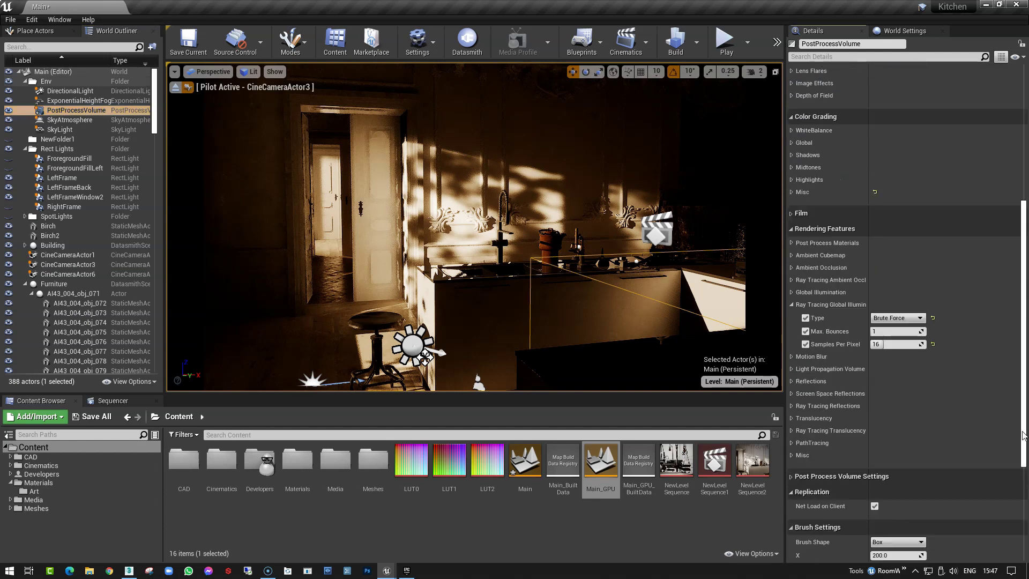
left_click(806, 318)
left_click(807, 318)
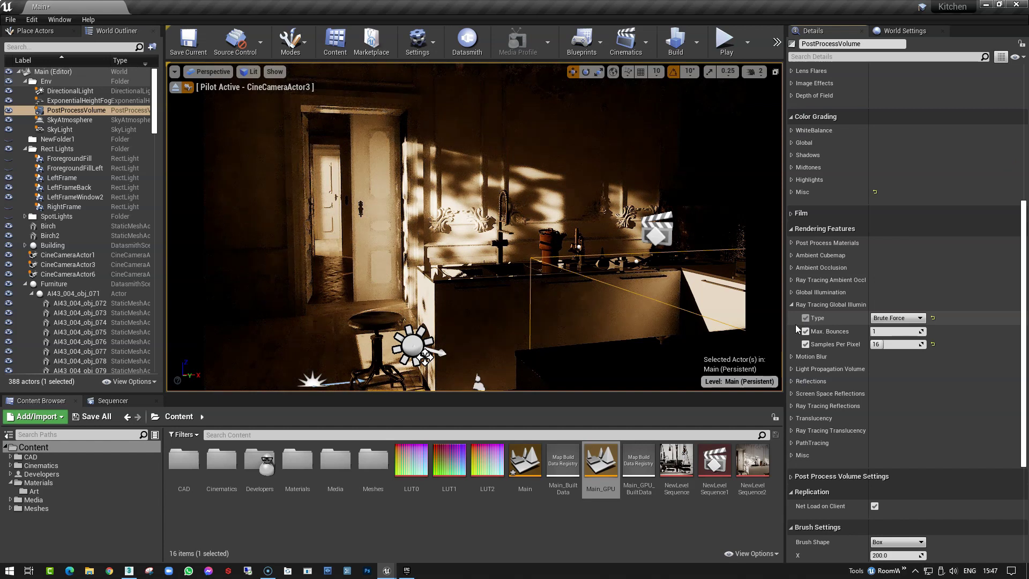
left_click_drag(608, 395, 605, 447)
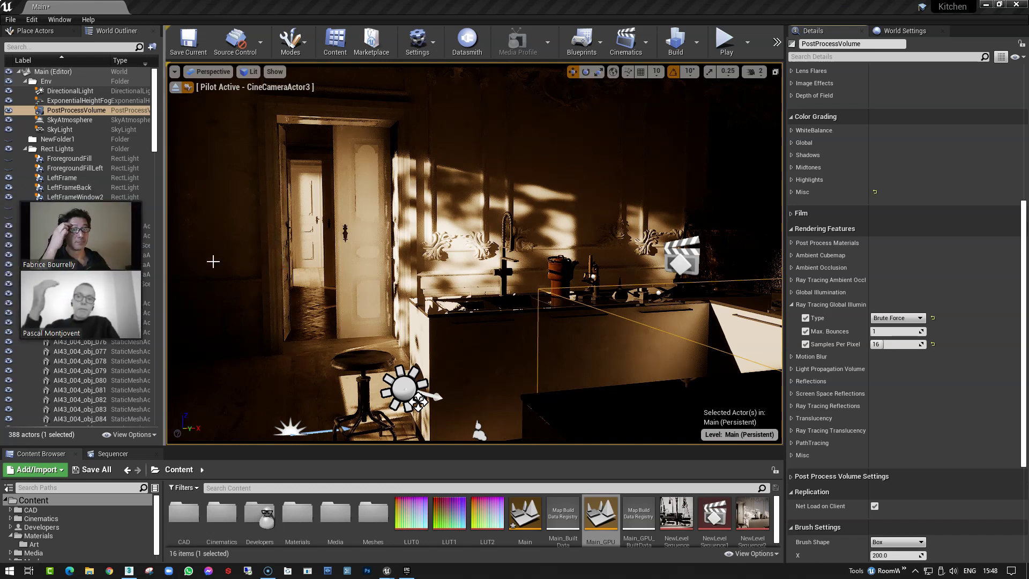
Step: Toggle Birch2 off and back on, then hide the Birch tree to remove its leaf shadows
left_click_drag(111, 200, 109, 256)
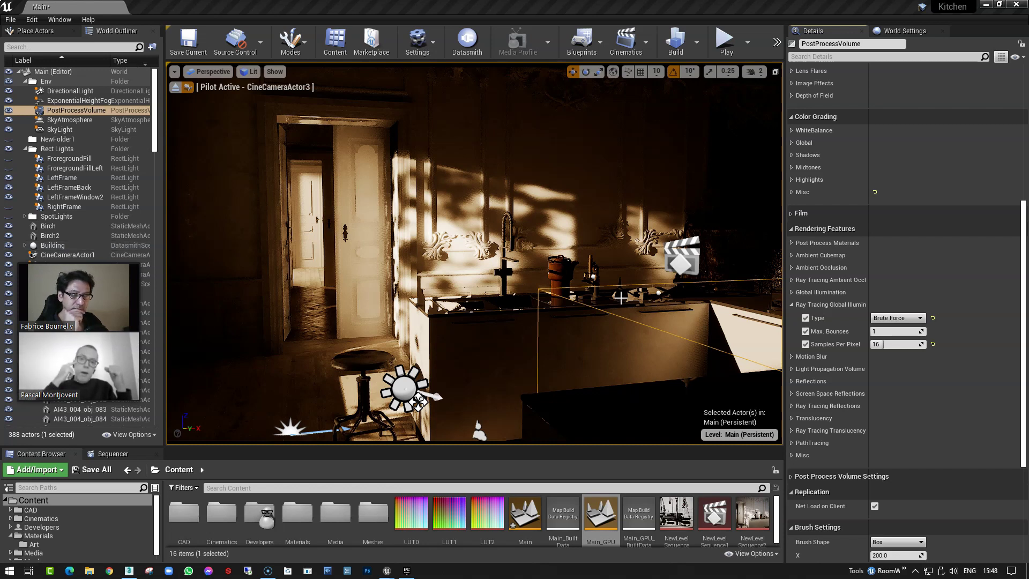
left_click(9, 236)
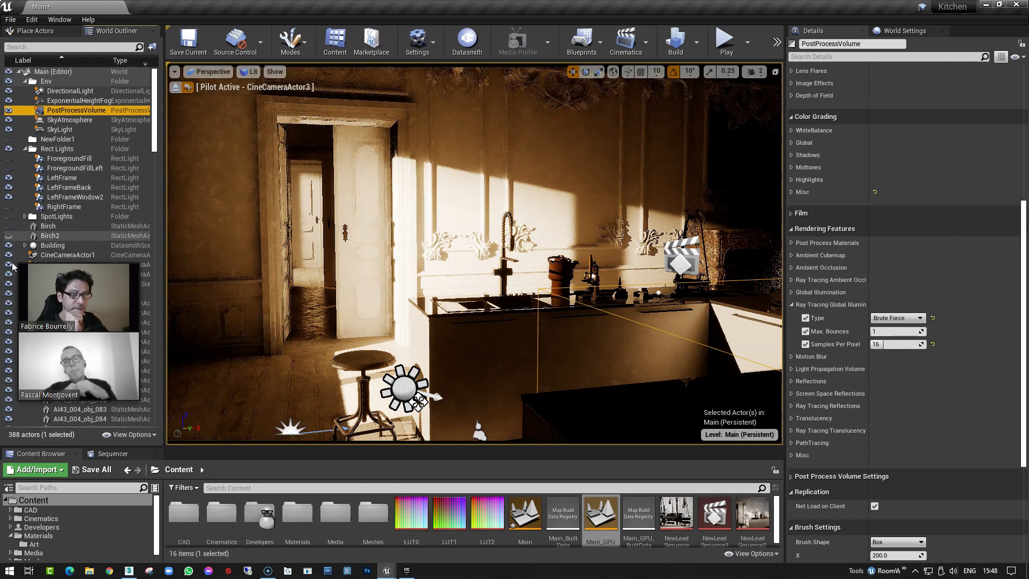
left_click(8, 236)
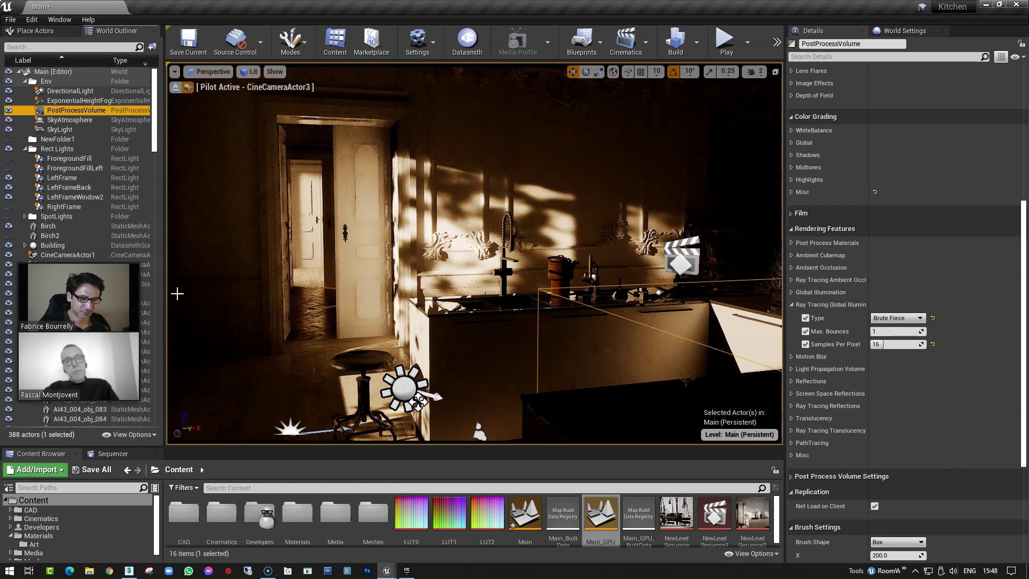
mouse_move(99, 259)
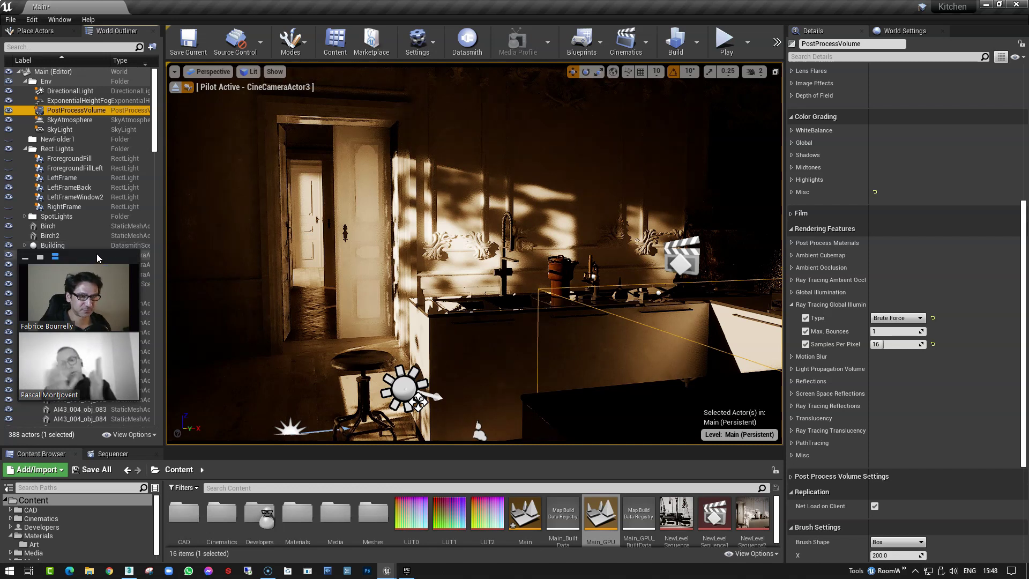
left_click(10, 227)
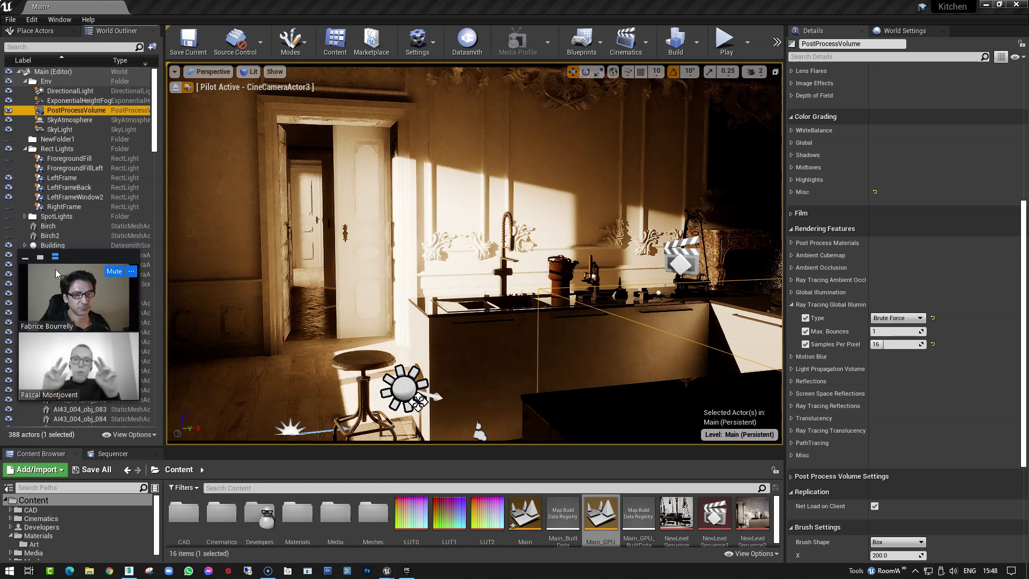
Step: Make the Birch tree visible again in the World Outliner
left_click_drag(114, 254, 0, 211)
left_click(9, 226)
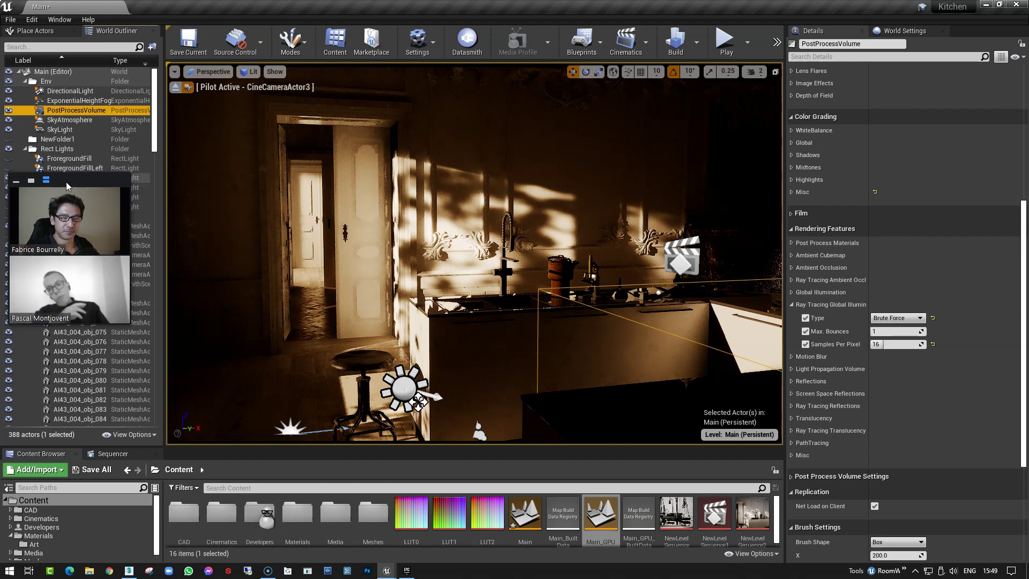
Step: Make the ForegroundFillLeft and ForegroundFill rect lights visible again in the World Outliner
left_click_drag(75, 176, 69, 268)
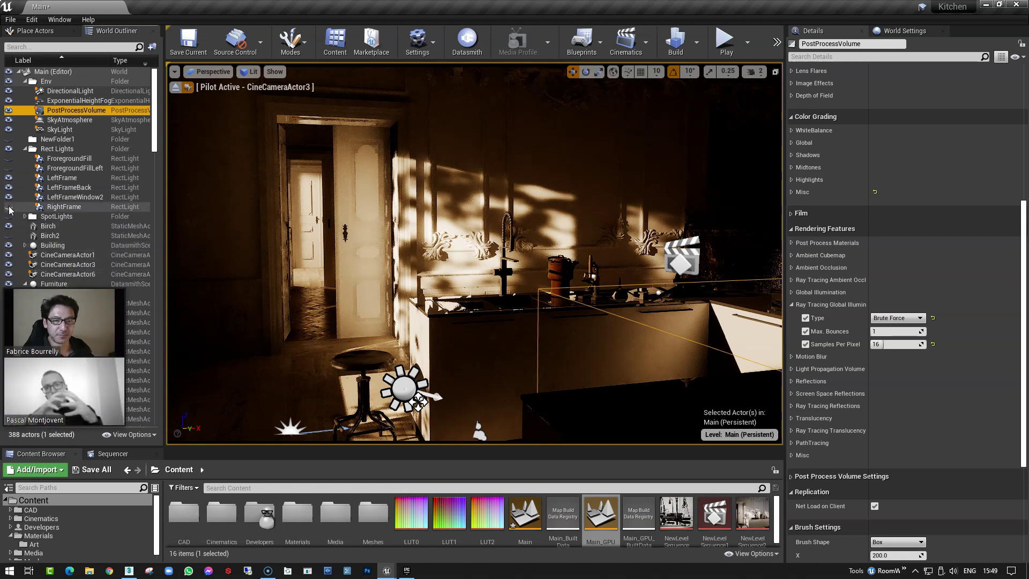
left_click(9, 169)
left_click(9, 159)
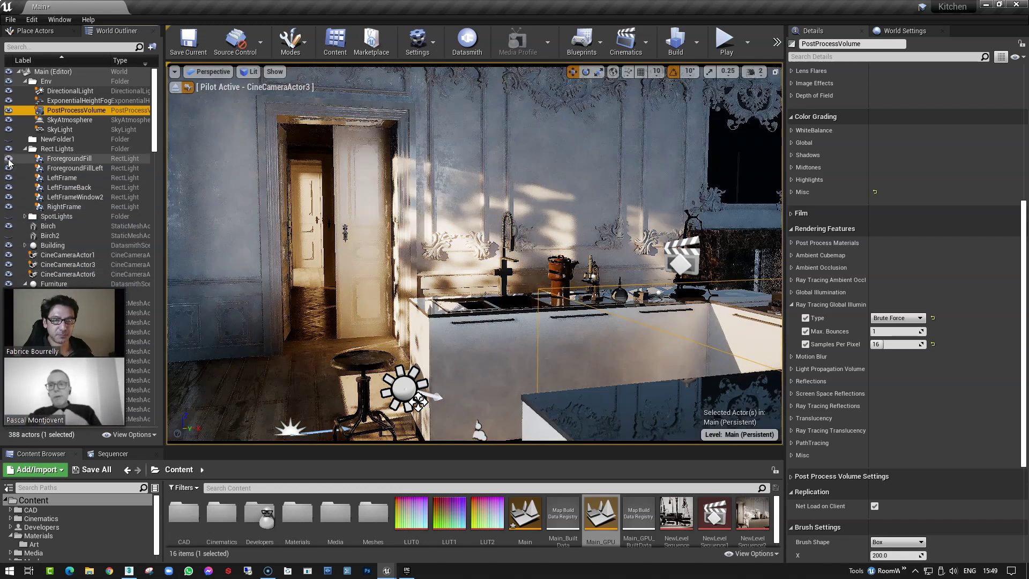
mouse_move(69, 346)
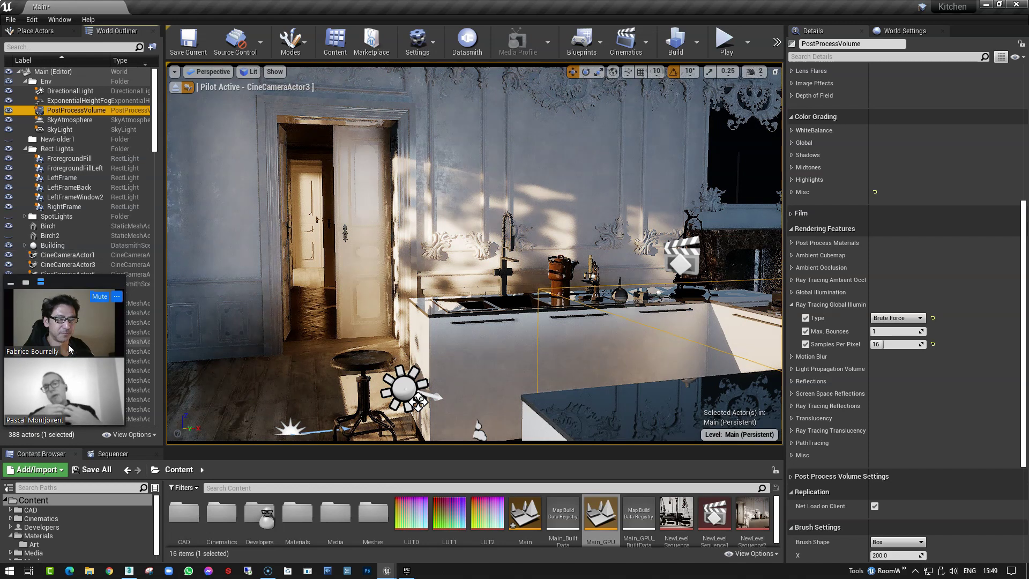